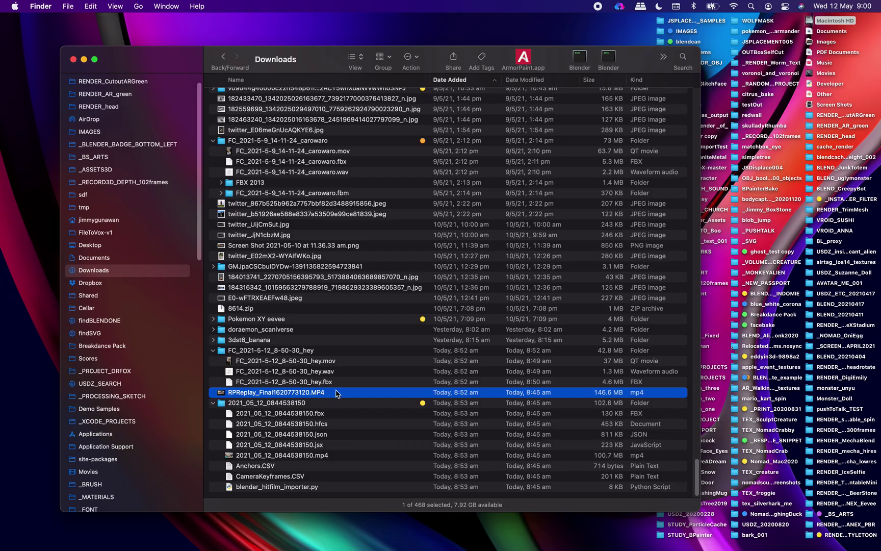
Watch RPReplay_Final1620773120.MP4 full screen in Quick Look, then close the preview
key(space)
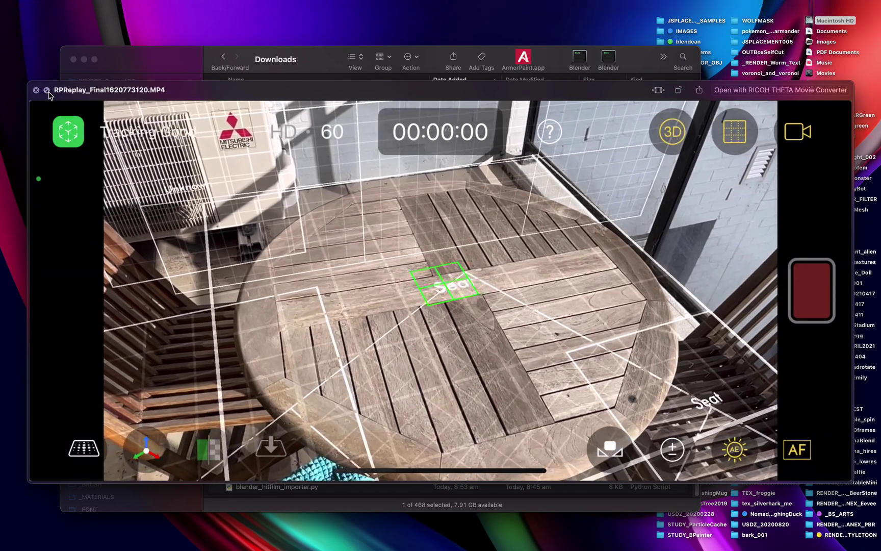
click(46, 90)
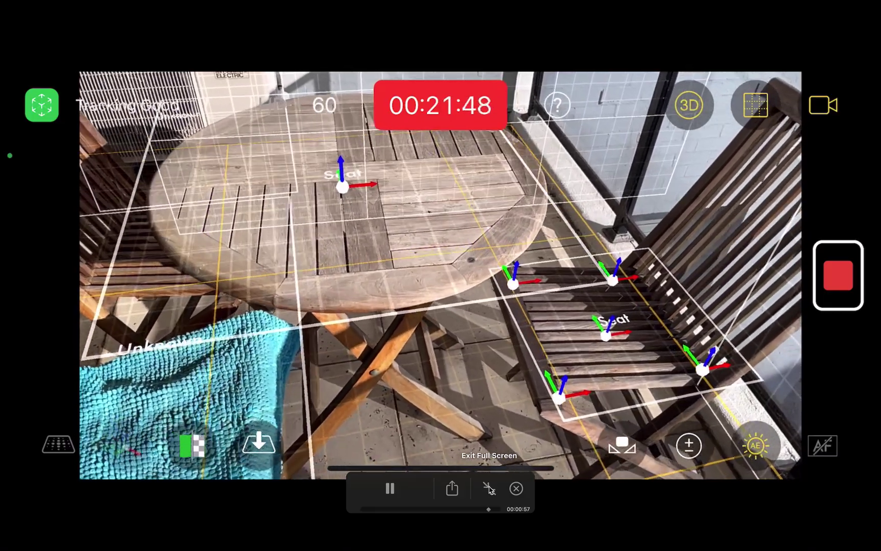
click(490, 490)
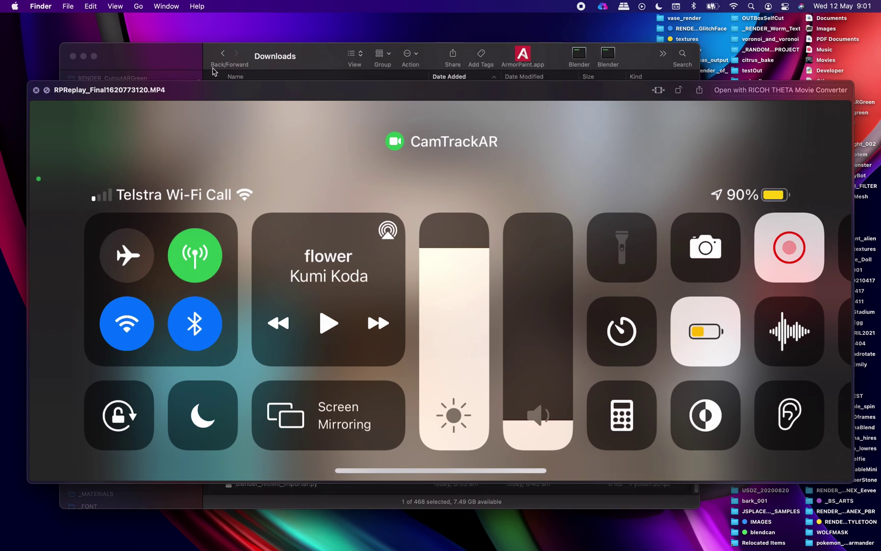
key(space)
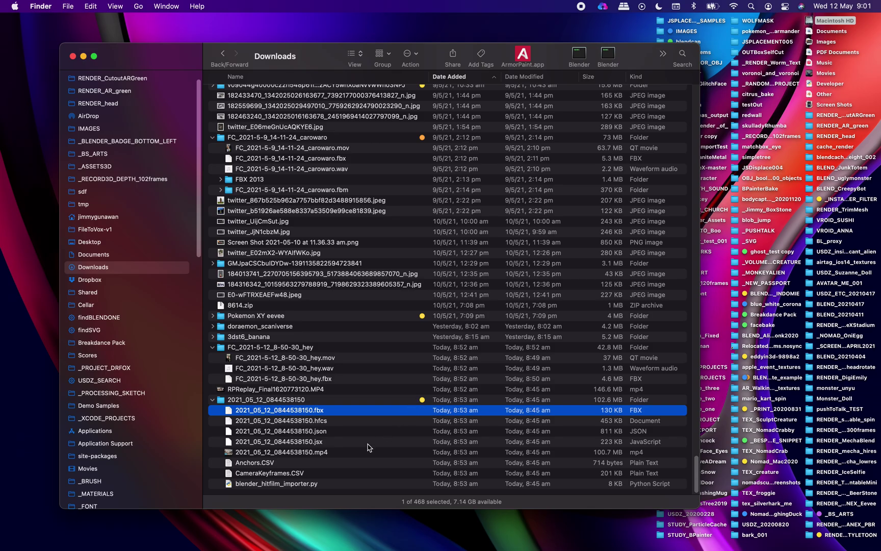
Preview and scrub through 2021_05_12_0844538150.mp4, then close it and move to Blender
key(space)
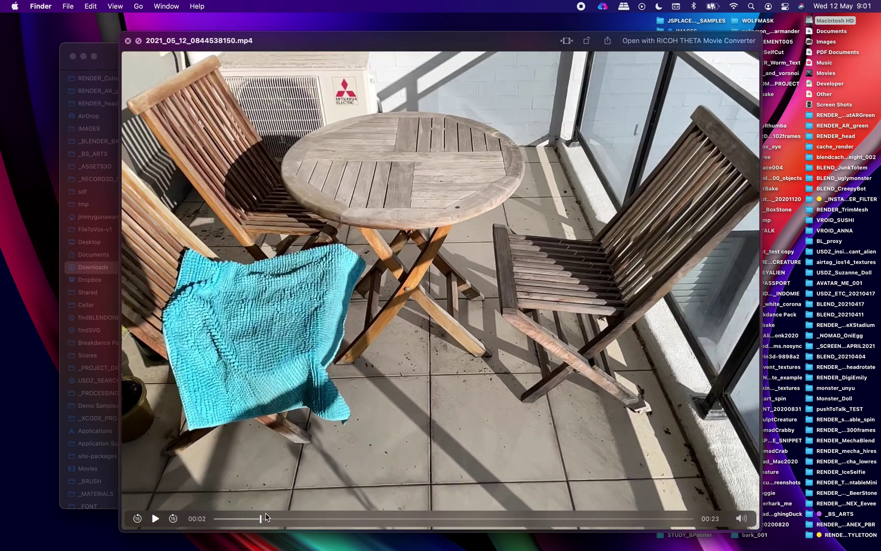
drag(266, 517, 285, 518)
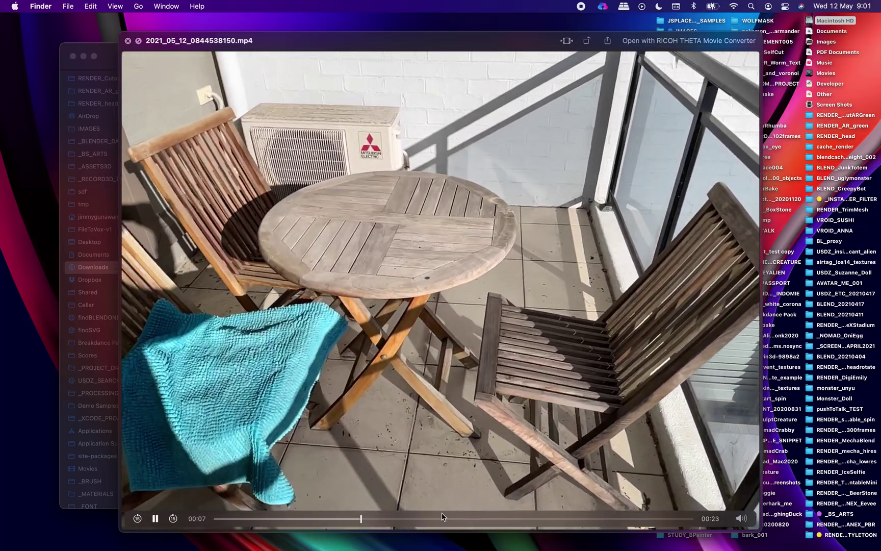
drag(441, 517, 371, 502)
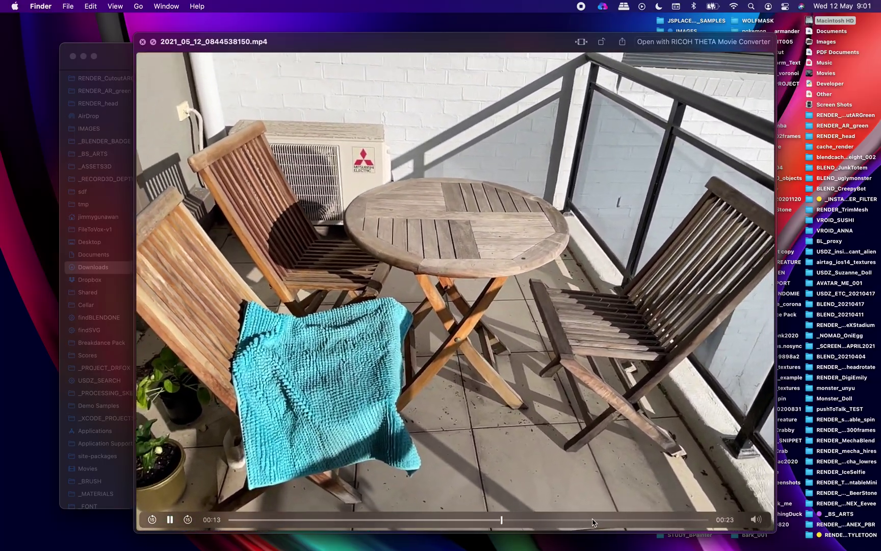
drag(480, 519, 288, 520)
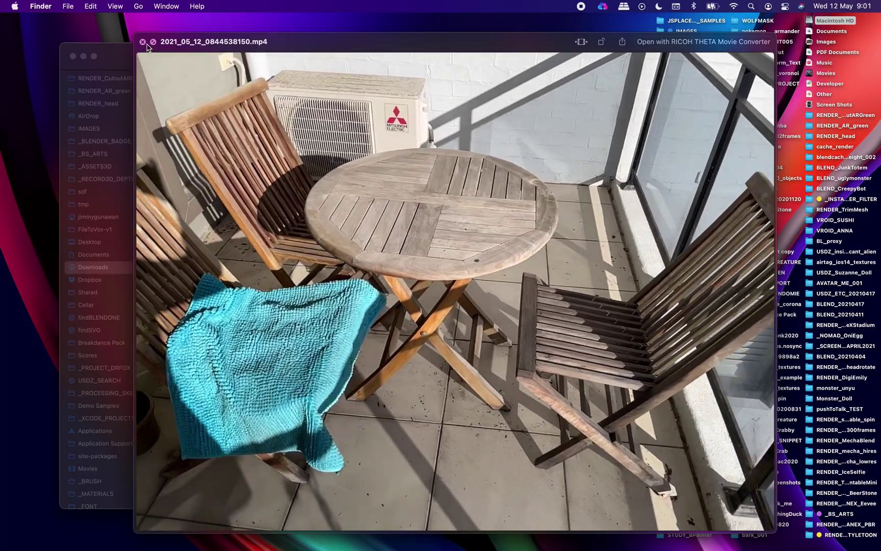
click(143, 41)
key(ctrl+Right)
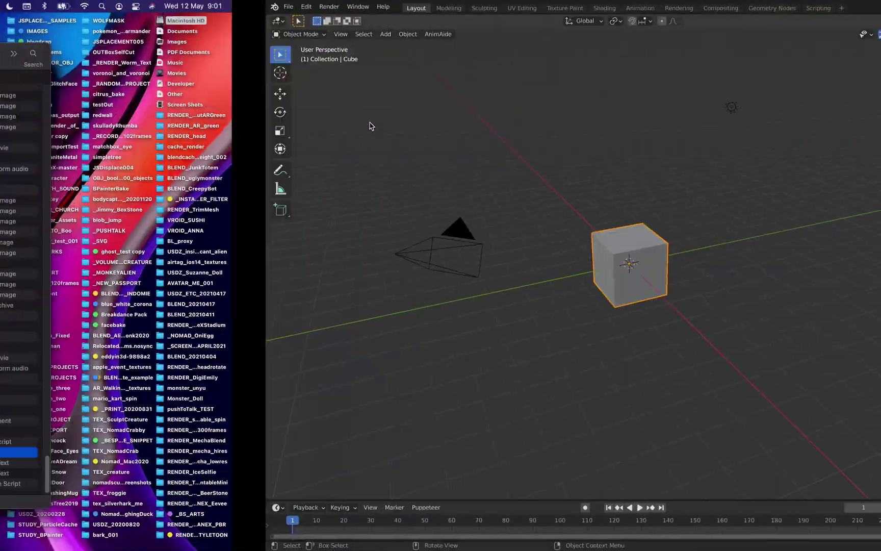
Delete the default cube, camera and light from the Blender scene
key(Delete)
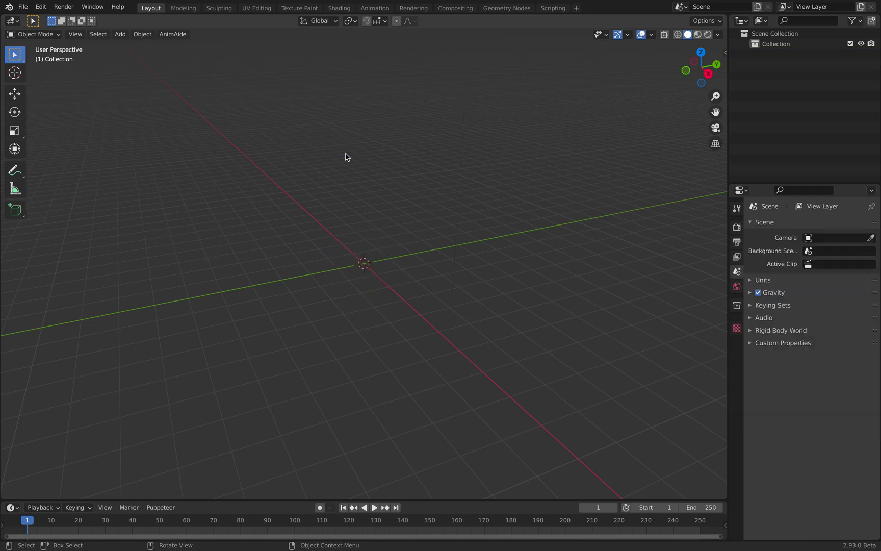
key(ctrl+Left)
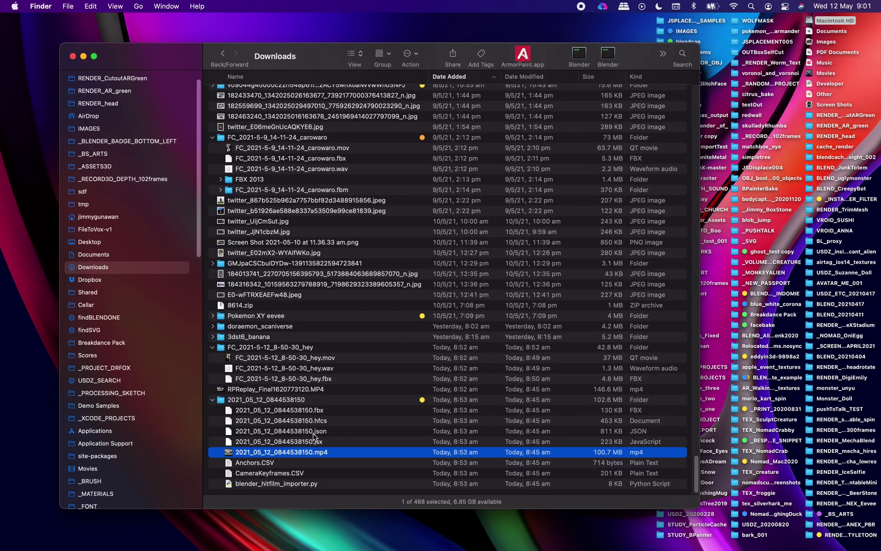
key(Up)
key(Up)
key(Up)
key(Up)
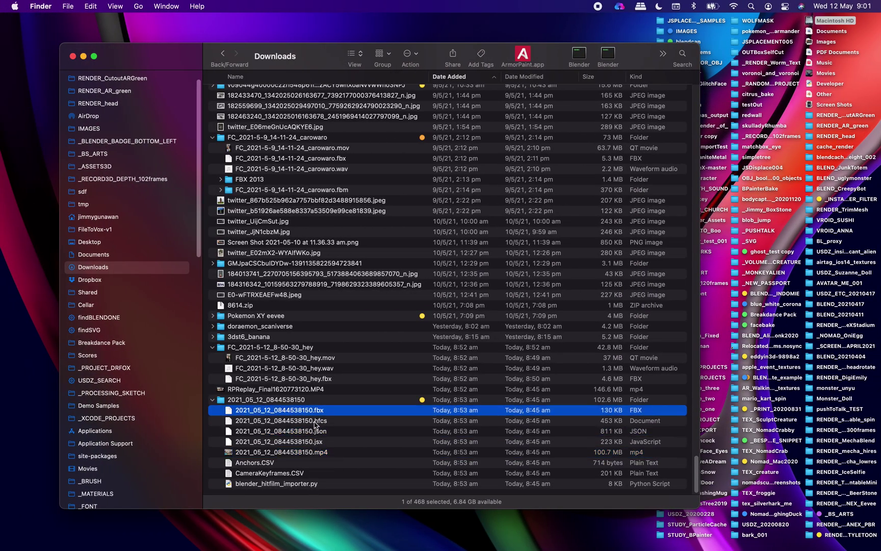
click(311, 483)
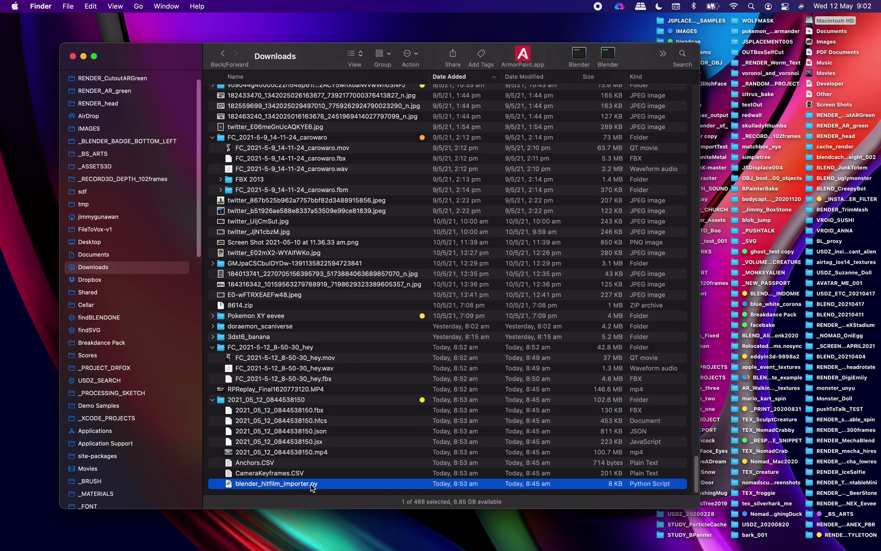
key(ctrl+Right)
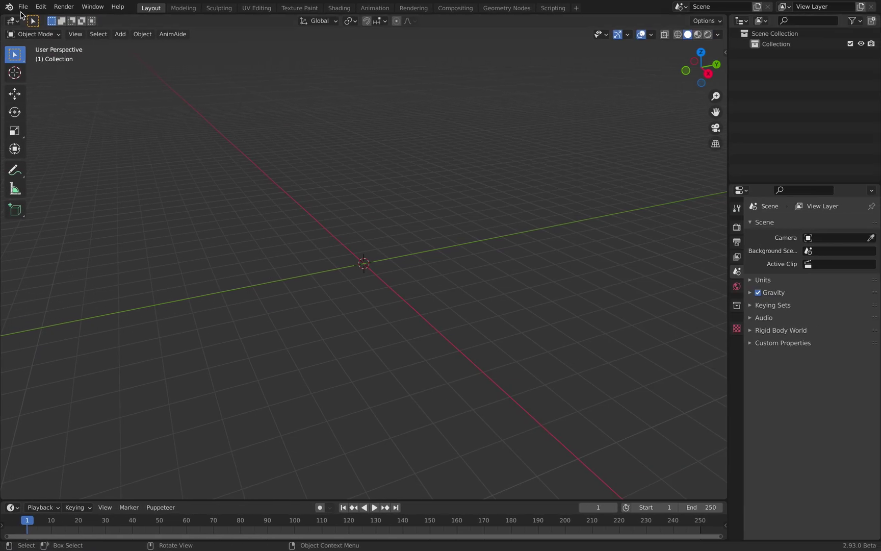
Start a HitFilm AR Tracking Data import and pick 2021_05_12_0844538150.hfcs from Downloads
click(22, 8)
mouse_move(89, 154)
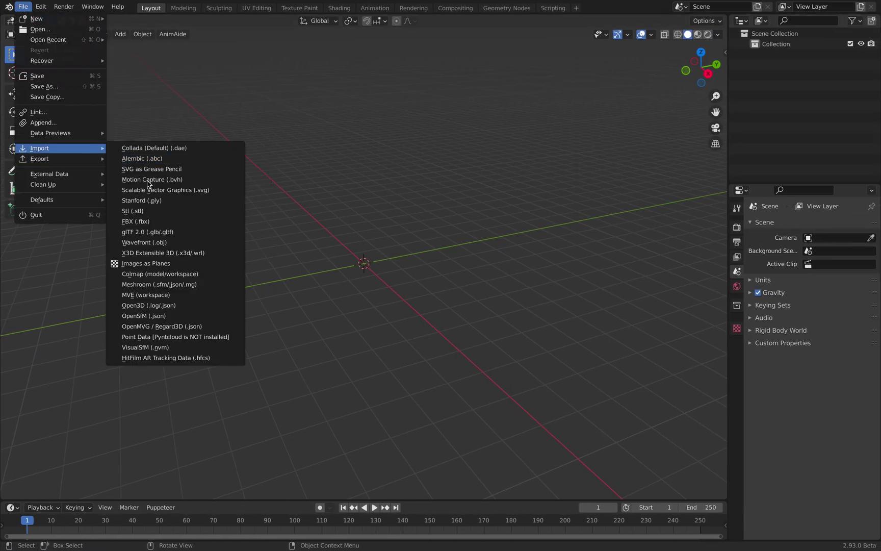
click(208, 359)
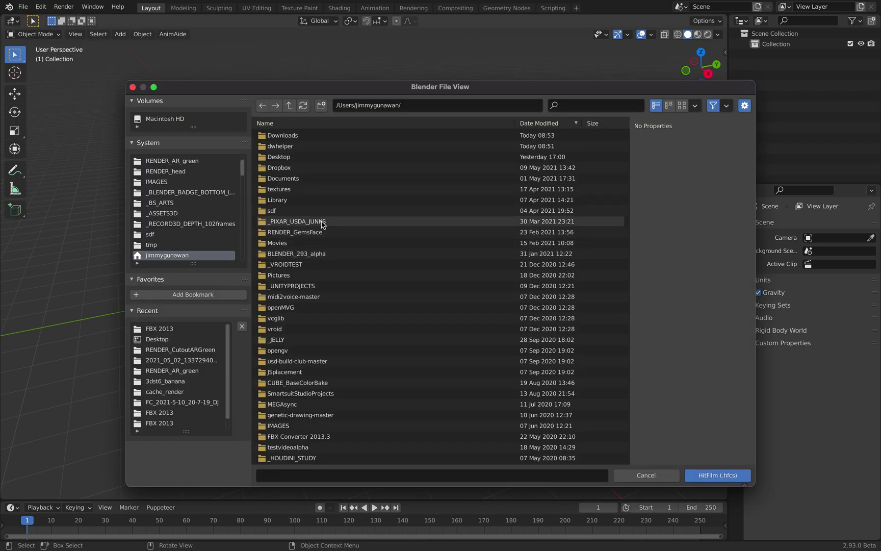
click(315, 136)
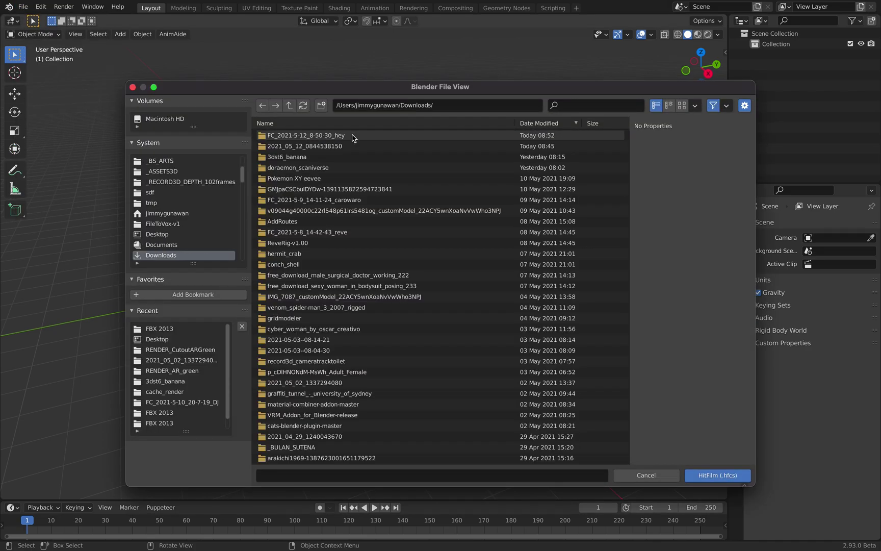
key(ctrl+Left)
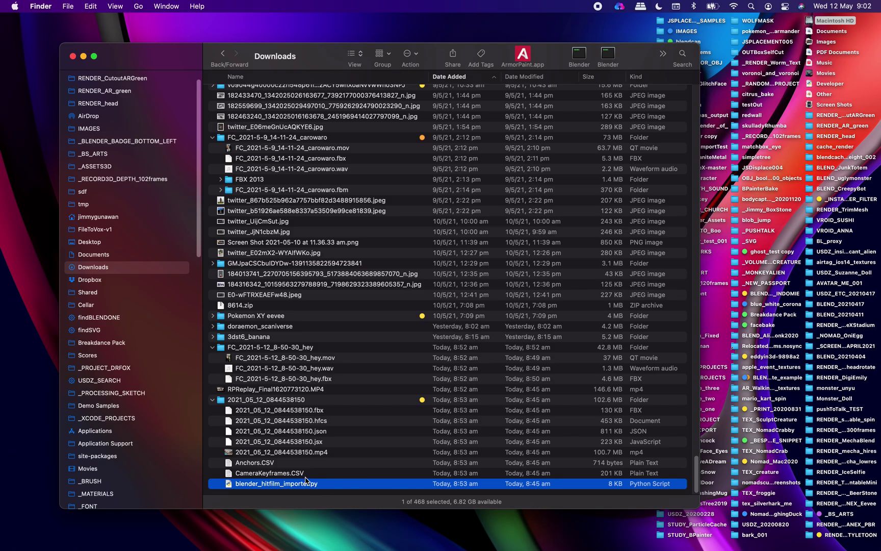
drag(321, 421, 461, 394)
key(ctrl+Right)
drag(562, 387, 562, 387)
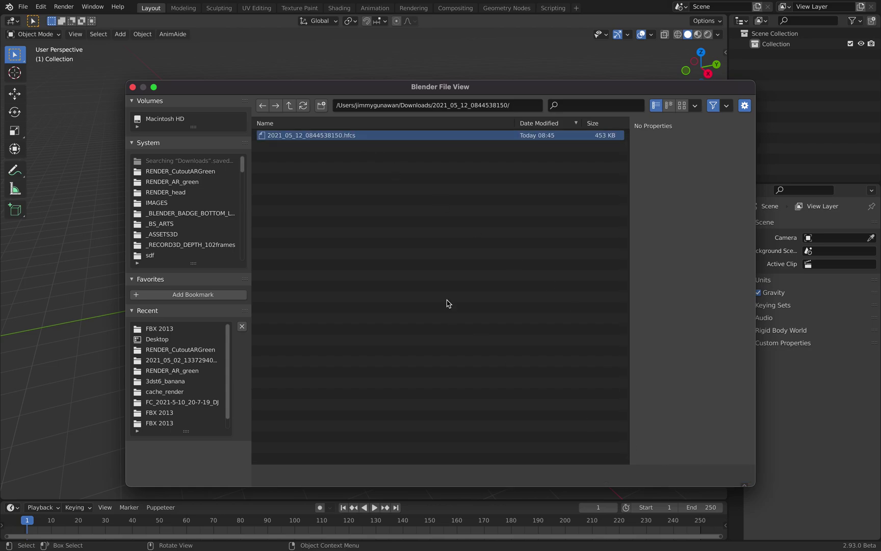
Import the .hfcs data, then view through ARCamera and show its camera settings
key(Return)
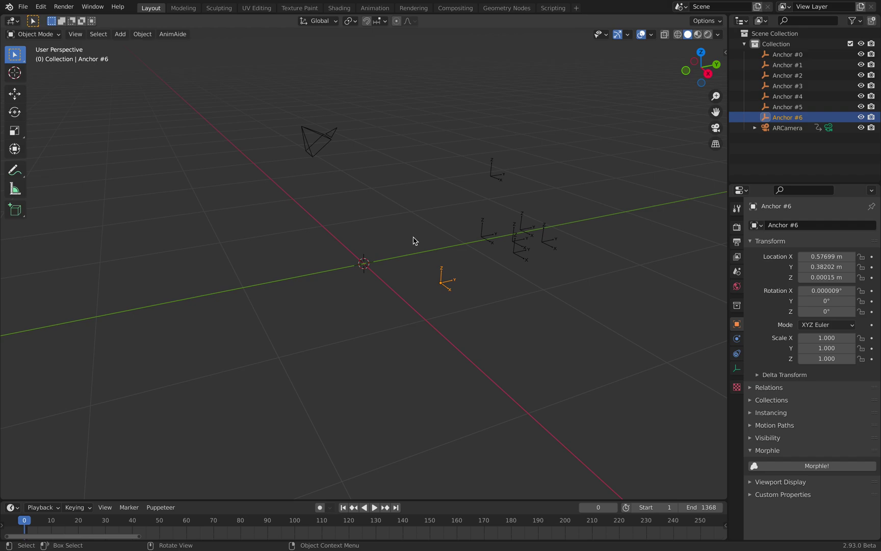
click(324, 138)
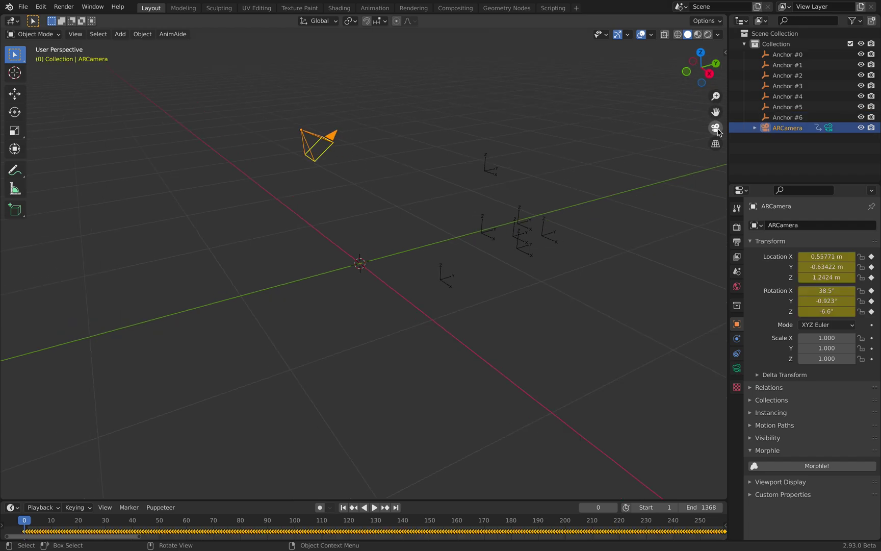
click(716, 128)
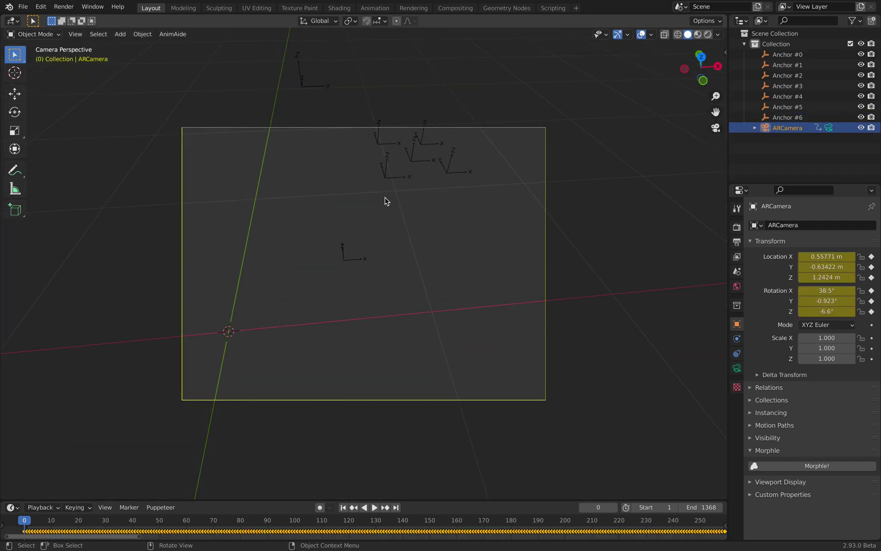
click(736, 370)
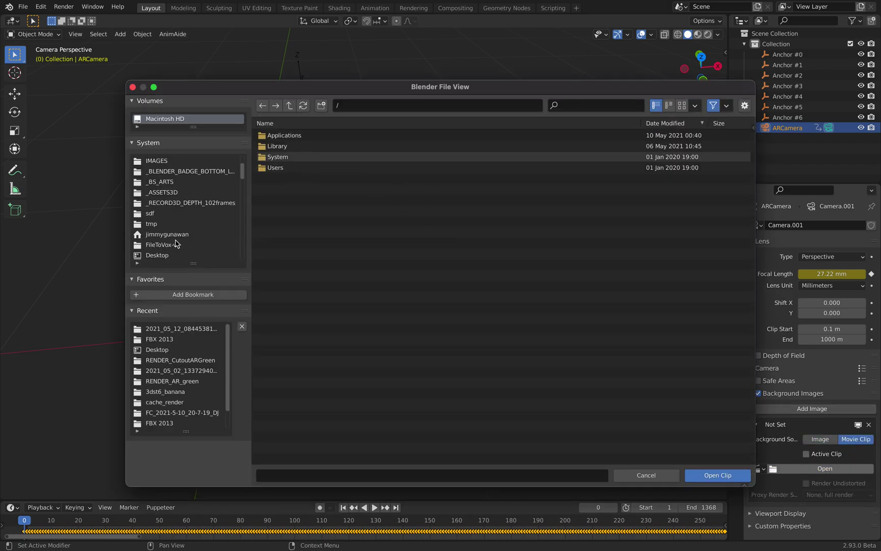
Load 2021_05_12_0844538150.mp4 as ARCamera's background movie clip
key(ctrl+Left)
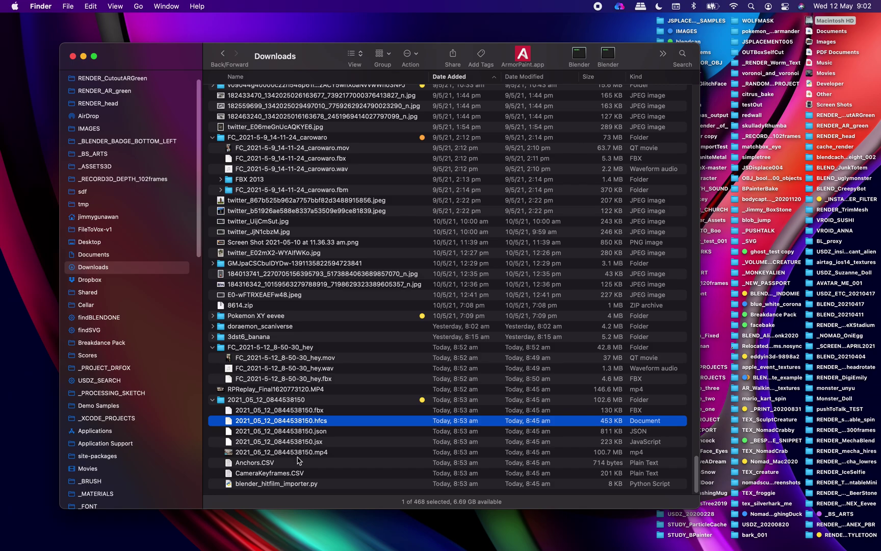
drag(281, 451, 534, 335)
key(ctrl+Right)
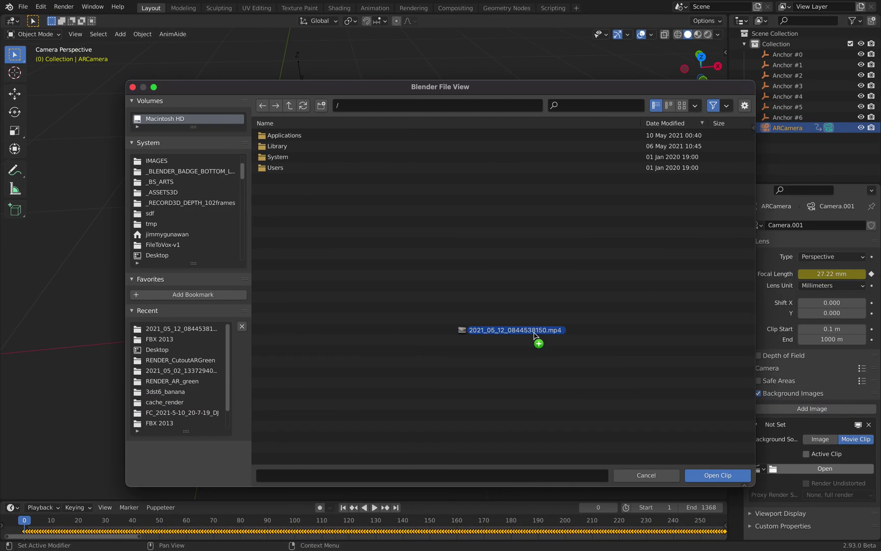
double_click(375, 137)
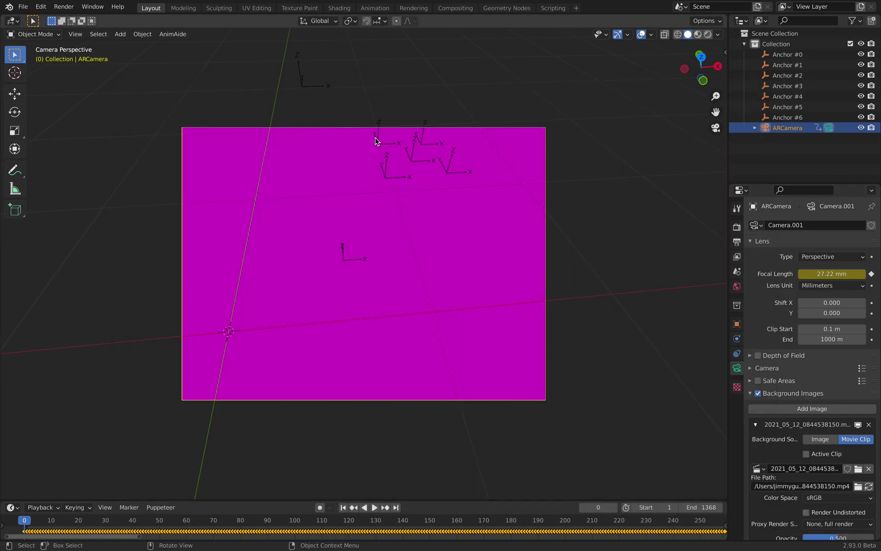
Enlarge the timeline, then play and scrub the tracked footage, stopping at frame 120
click(88, 521)
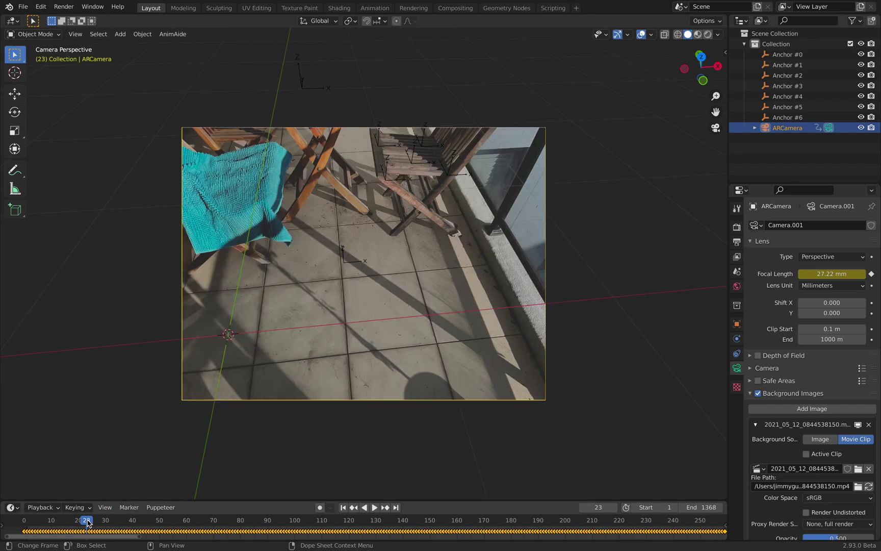
click(343, 508)
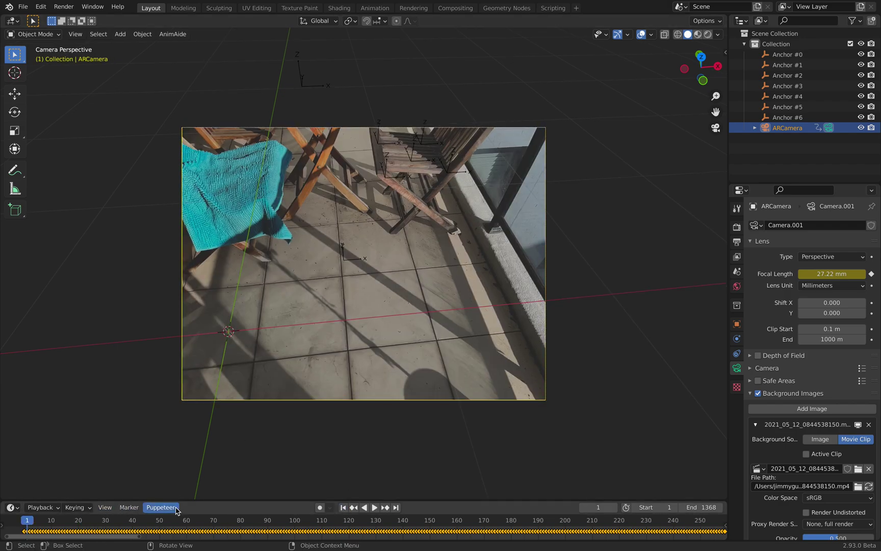
drag(195, 499, 199, 421)
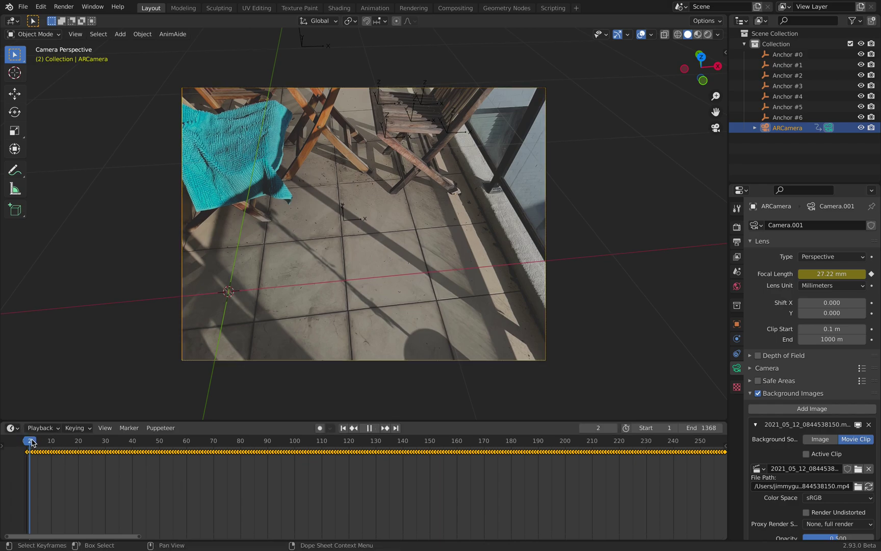
key(space)
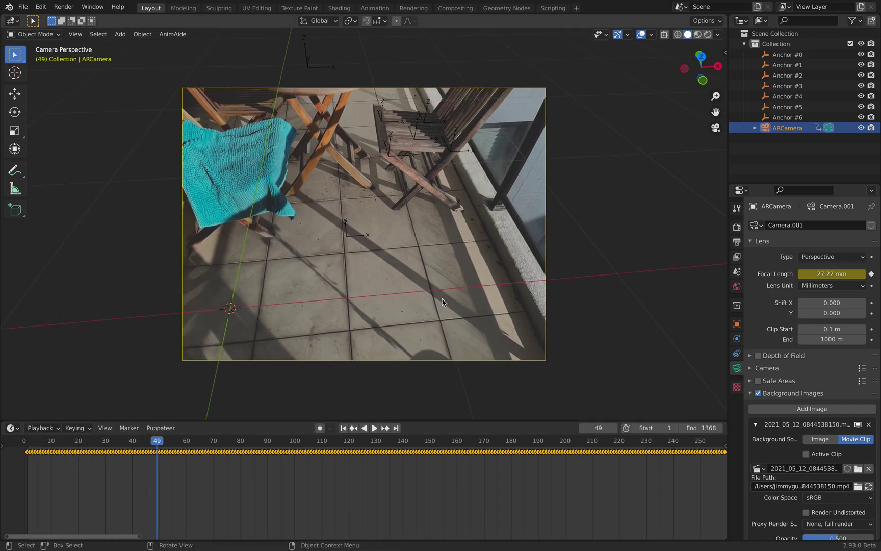
drag(299, 443, 387, 442)
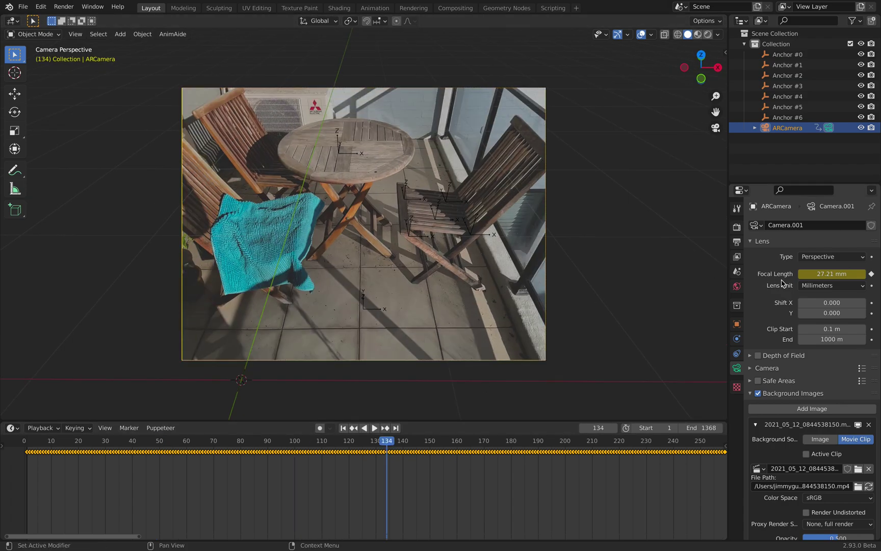
drag(495, 445, 284, 444)
key(space)
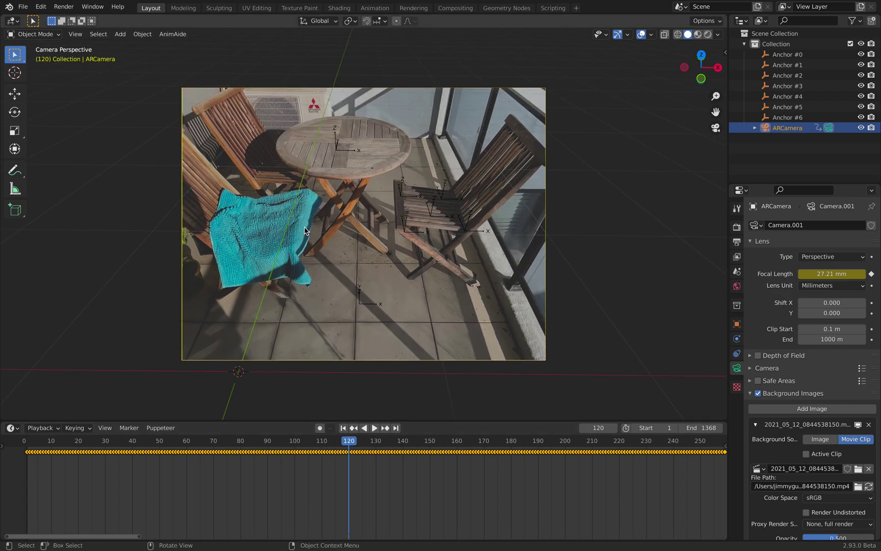
key(shift+a)
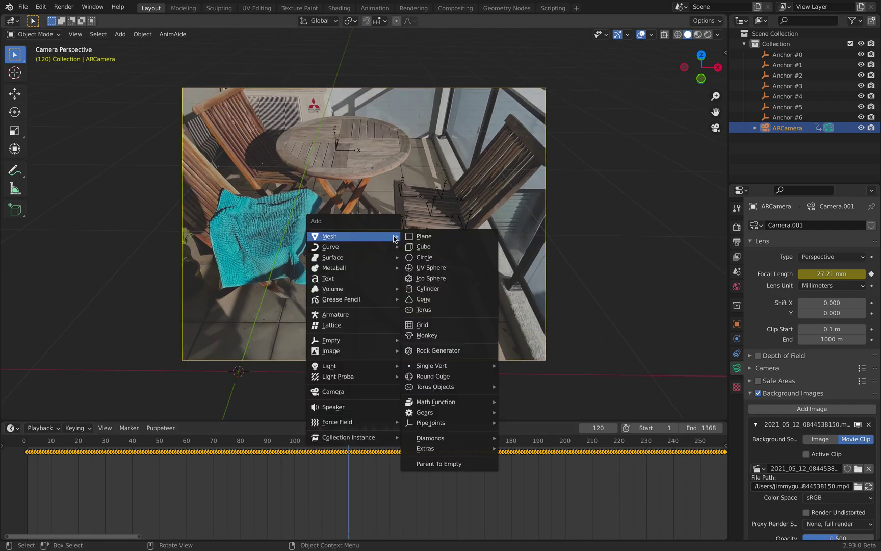
Add a scaled-down grid plane, check it from orbit, and start saving the file
click(431, 326)
key(s)
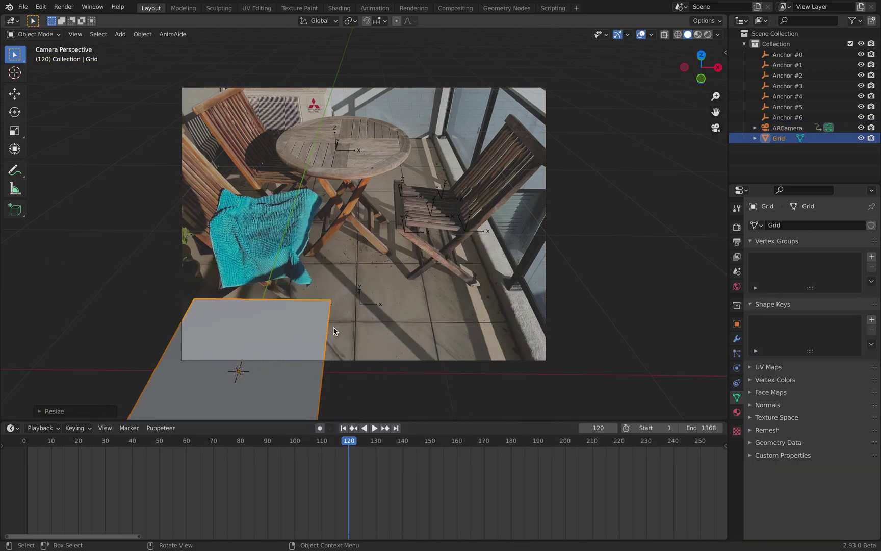
middle_drag(622, 140, 437, 220)
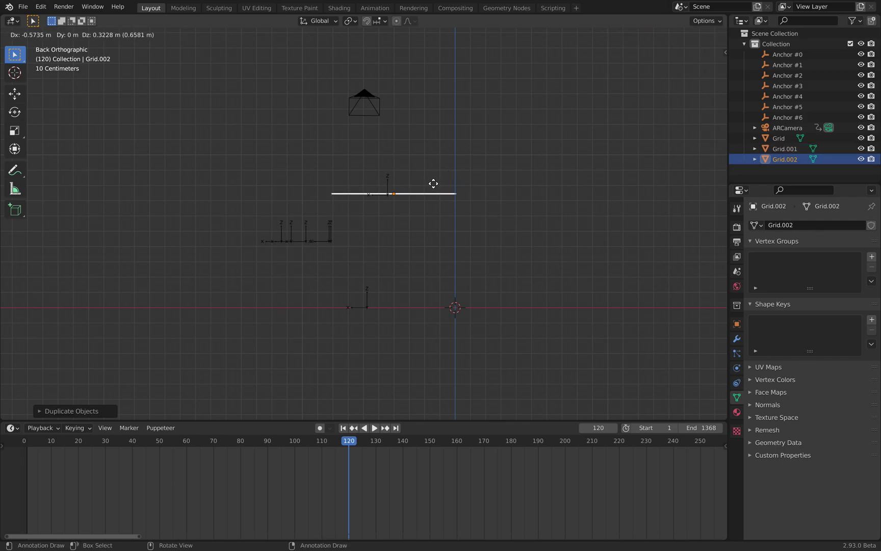
click(555, 203)
middle_drag(555, 203, 380, 231)
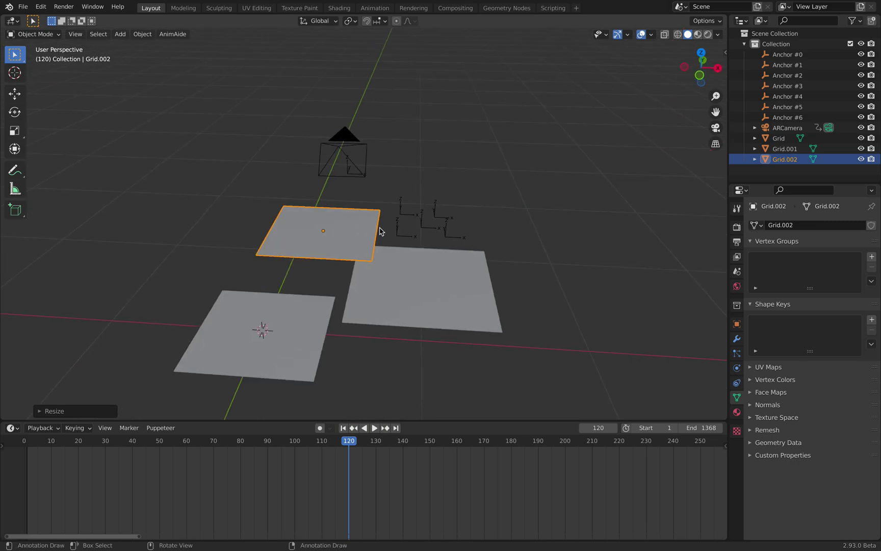
key(ctrl+s)
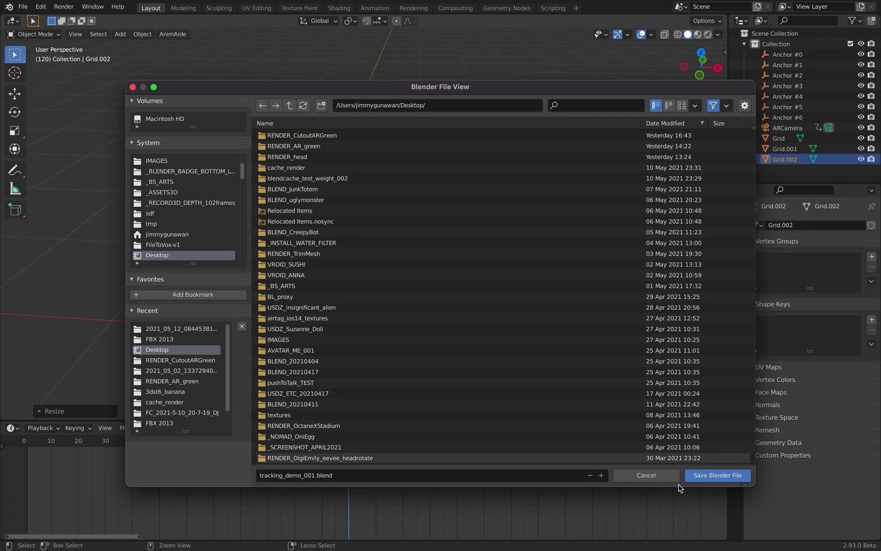
Save as tracking_demo_001.blend, then orbit the planes and return to camera view
click(704, 479)
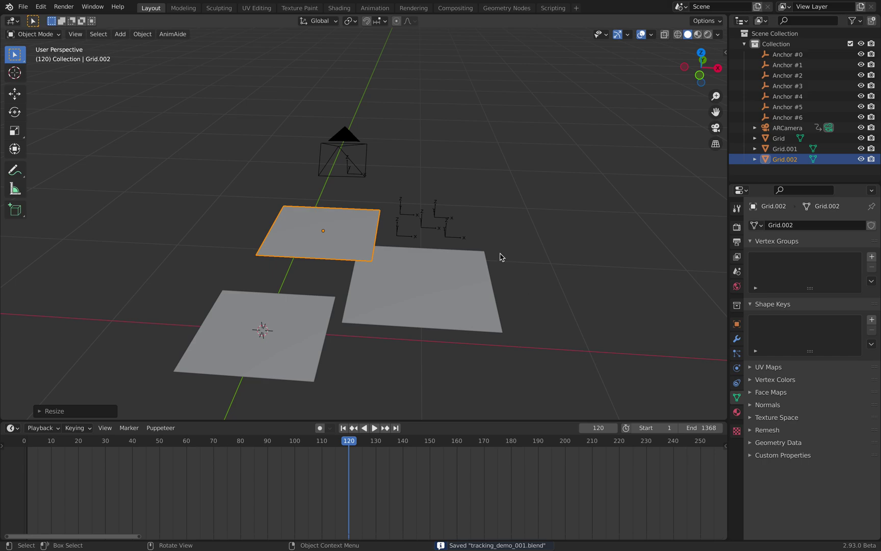
middle_drag(499, 257, 483, 245)
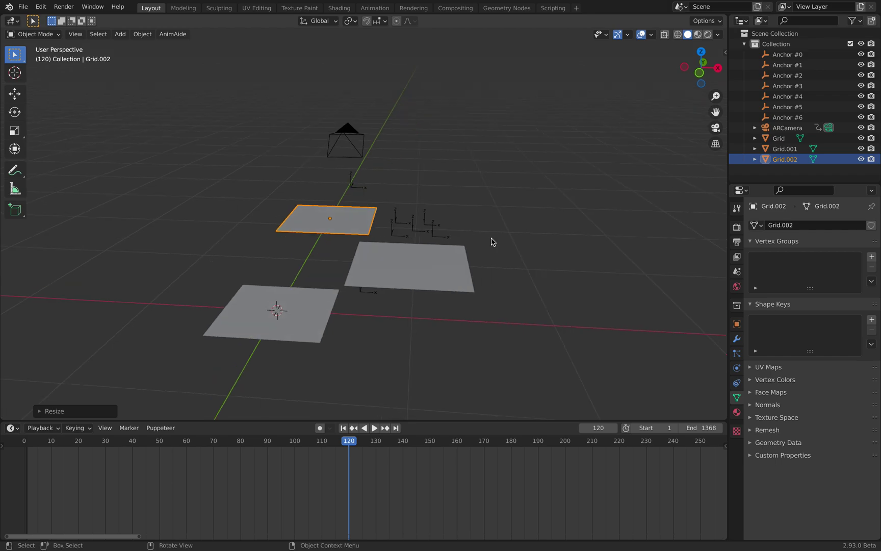
middle_drag(496, 241, 428, 289)
drag(461, 421, 459, 461)
middle_drag(456, 419, 349, 297)
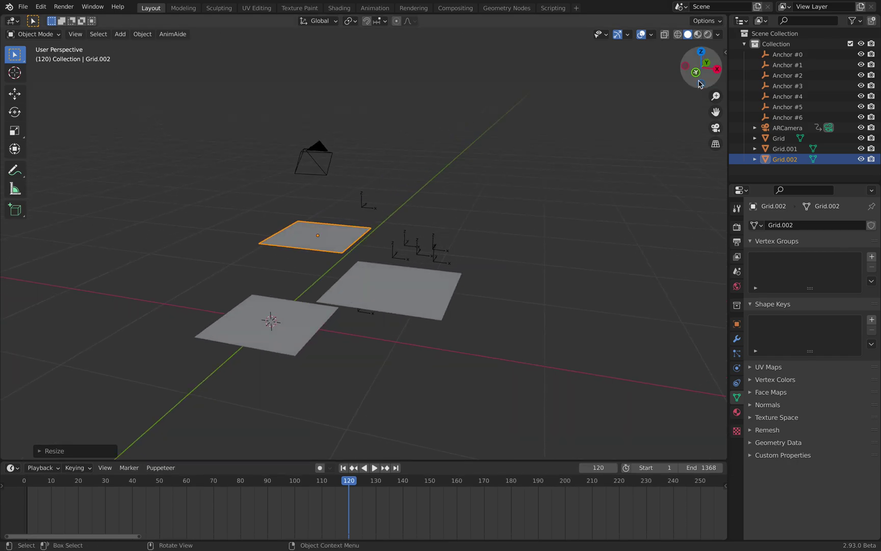
click(716, 128)
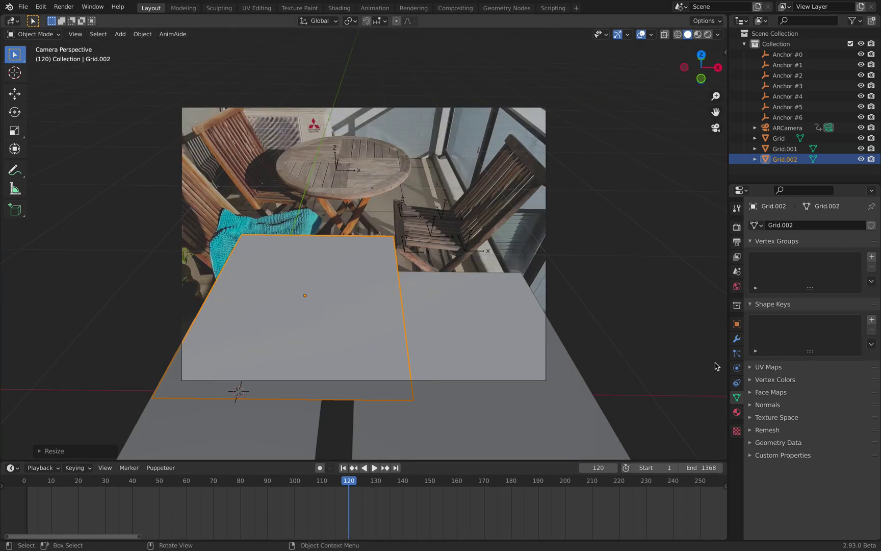
Set ARCamera's background footage opacity to 1.0
key(Up)
key(Up)
key(Up)
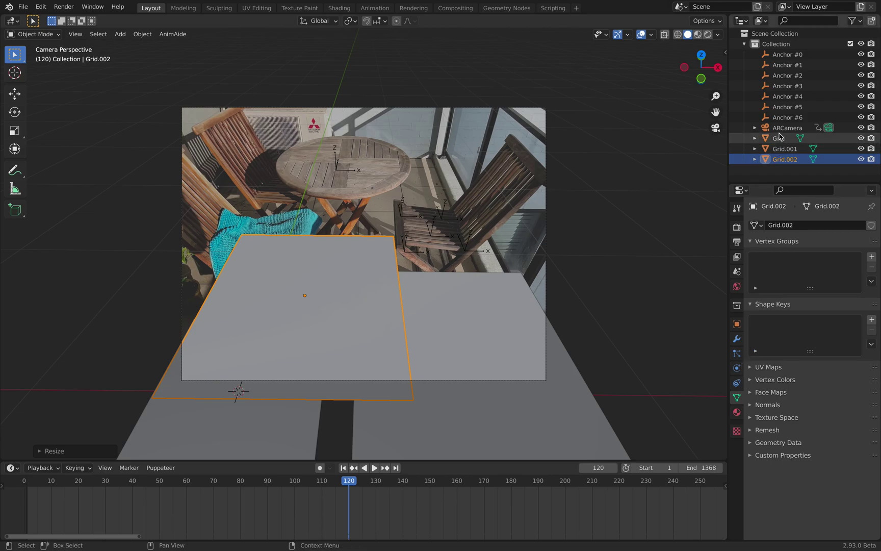
scroll(813, 478, down, 6)
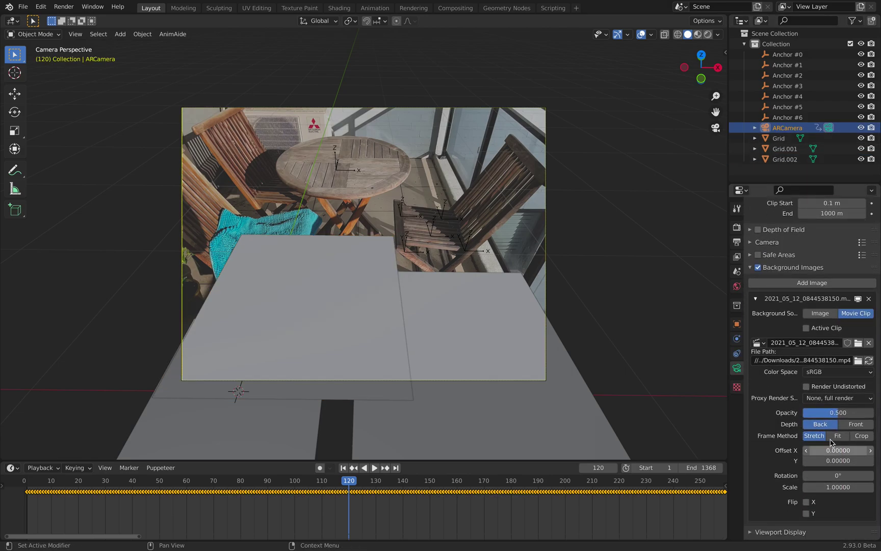
drag(837, 416, 875, 415)
Select the left plane Grid.002 and begin moving it along the Y axis
click(623, 245)
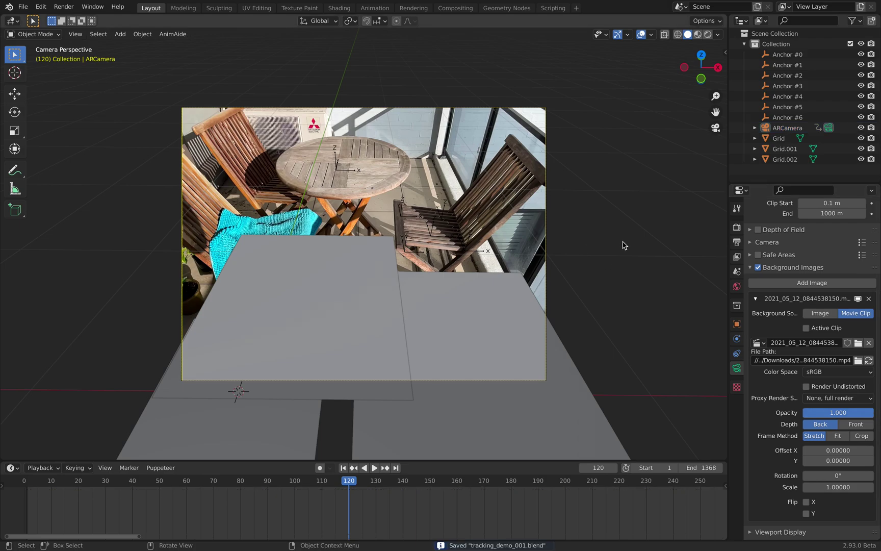
click(494, 331)
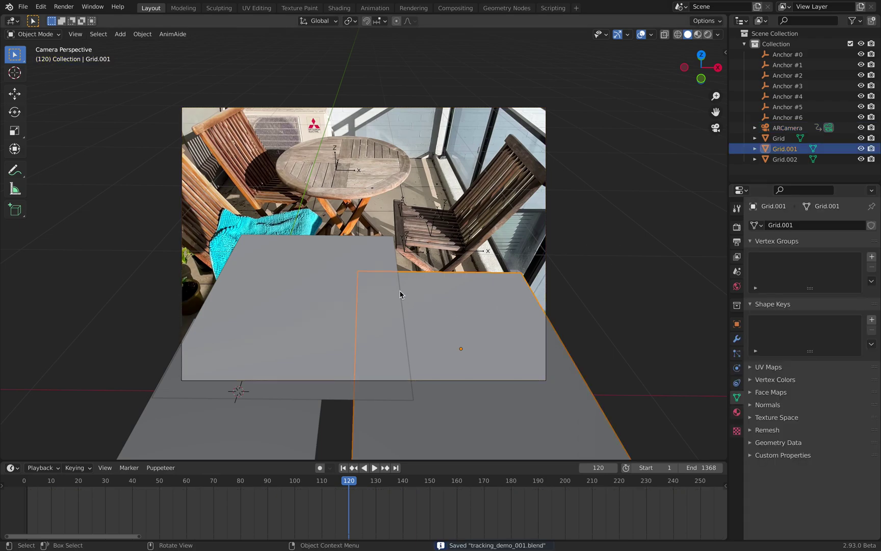
click(322, 289)
click(458, 311)
click(354, 288)
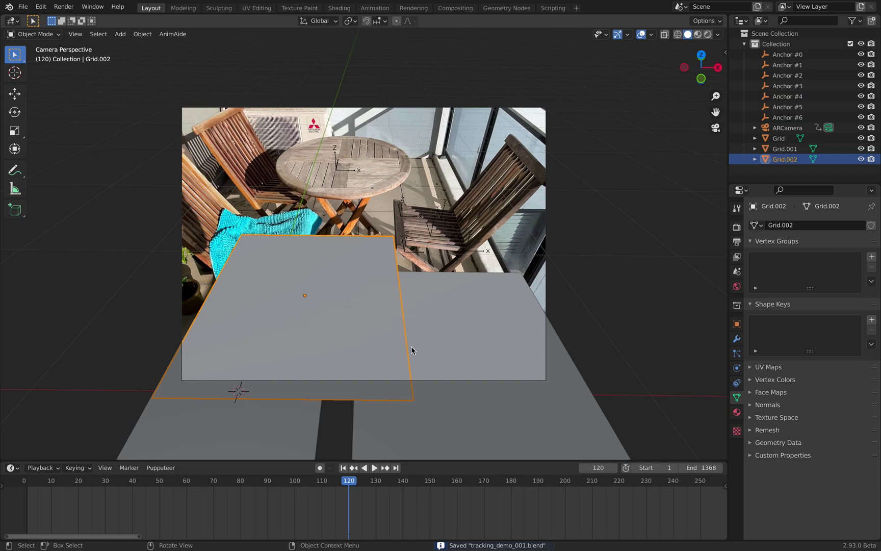
key(g)
key(y)
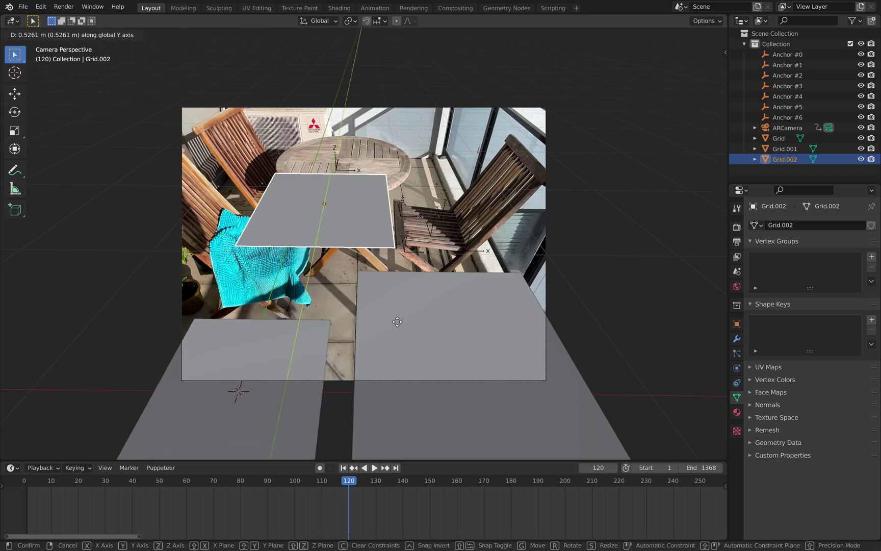
Set the left plane on the table and check it at frame 129
click(400, 279)
key(space)
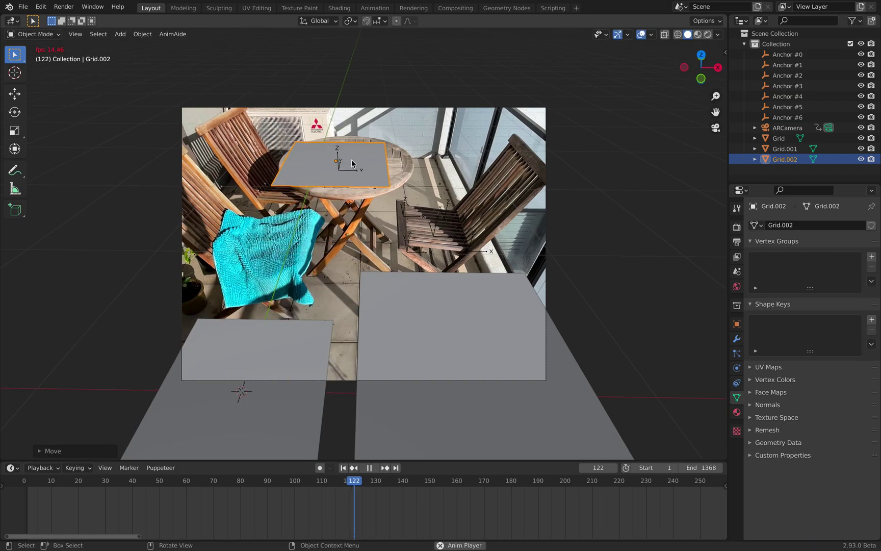
key(space)
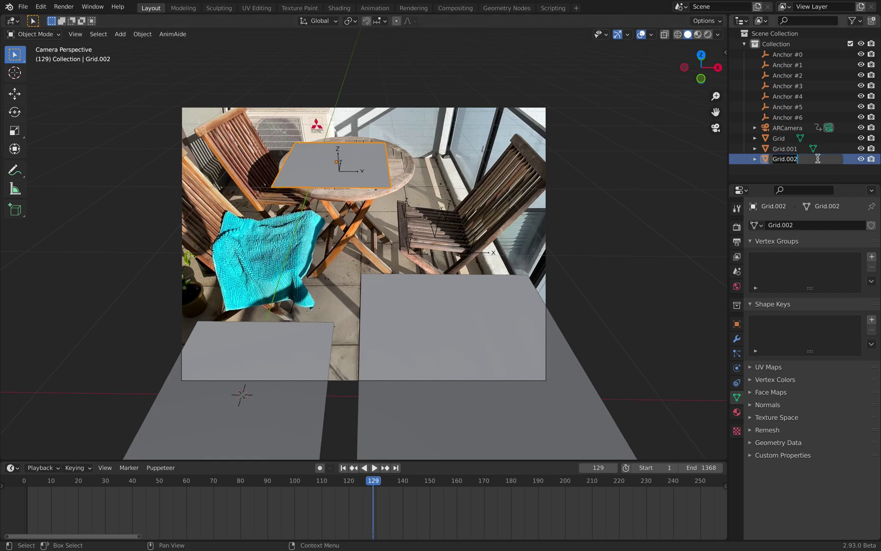
Move the lower-left plane along Y and X and resize it
click(295, 367)
key(g)
key(y)
click(365, 241)
key(g)
key(x)
key(s)
click(553, 302)
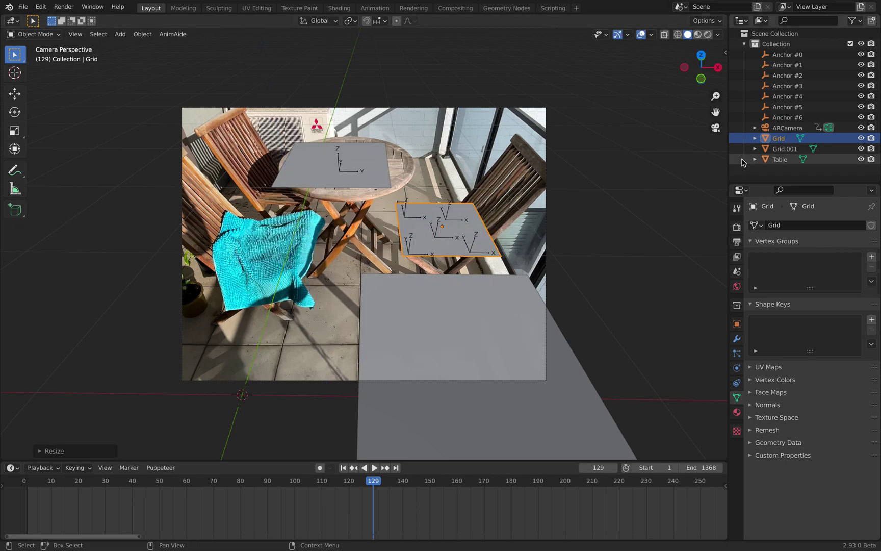
Slide Grid.001 along Y under the chair anchors and name it Chair
click(784, 150)
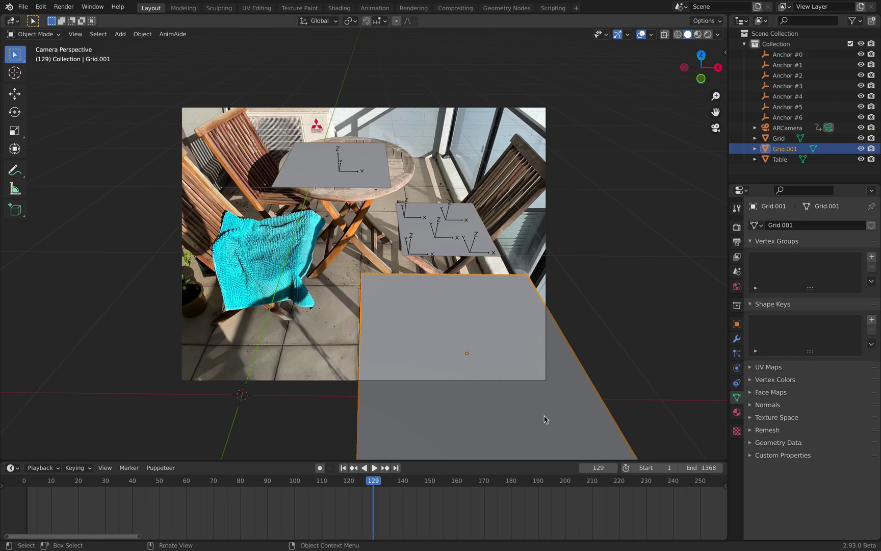
middle_drag(482, 387, 527, 368)
scroll(590, 350, down, 2)
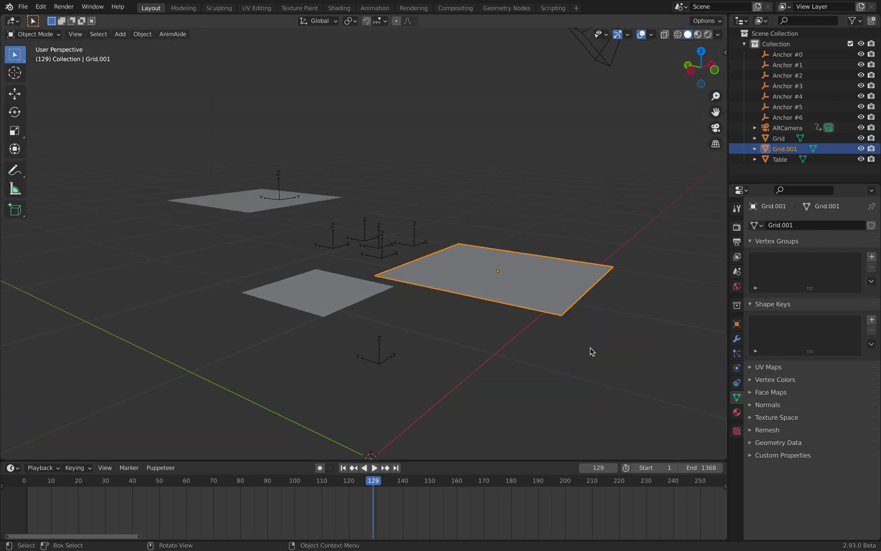
key(g)
key(y)
click(468, 300)
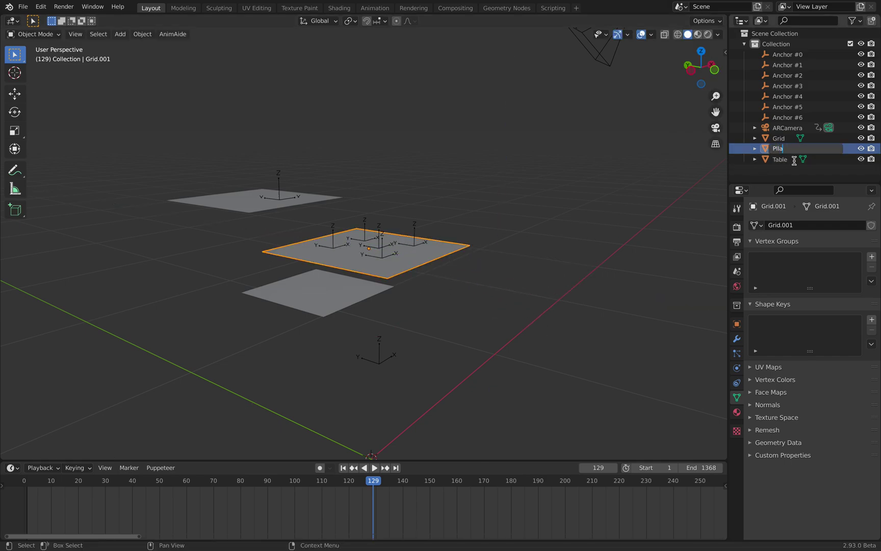
text(Chair)
key(Return)
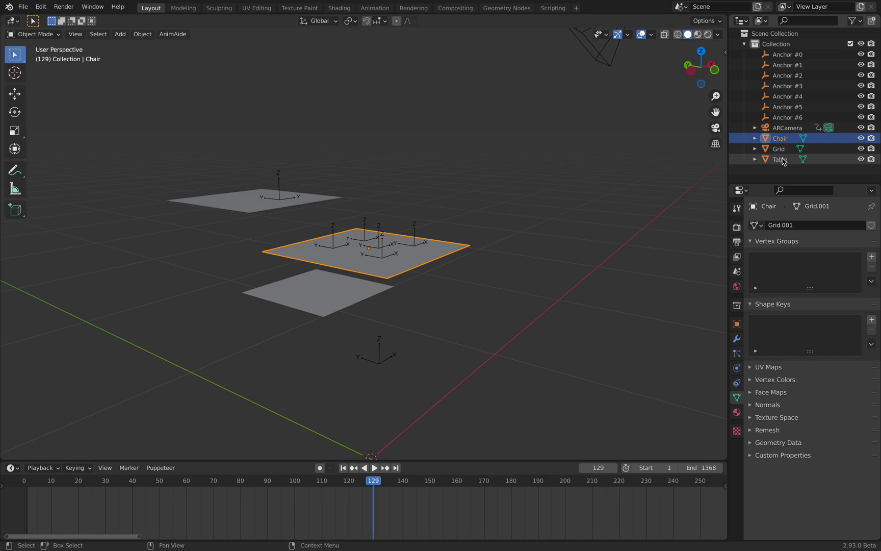
Rename the Grid plane to Floor
click(783, 161)
double_click(783, 149)
text(Floor)
key(Return)
Enlarge the Floor plane about 2.16×, return to camera view and save the scene
middle_drag(378, 281, 349, 298)
key(s)
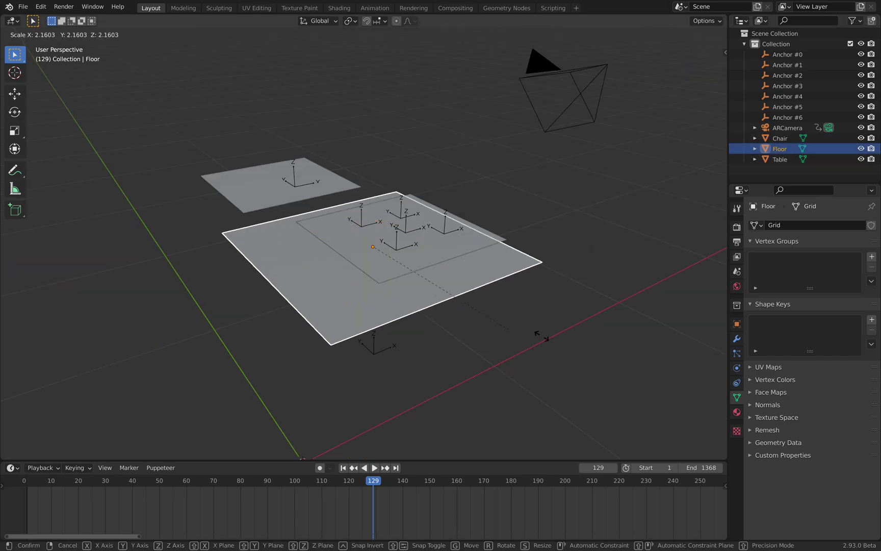
click(615, 374)
middle_drag(542, 323, 569, 307)
click(715, 129)
click(581, 216)
key(super+s)
click(555, 249)
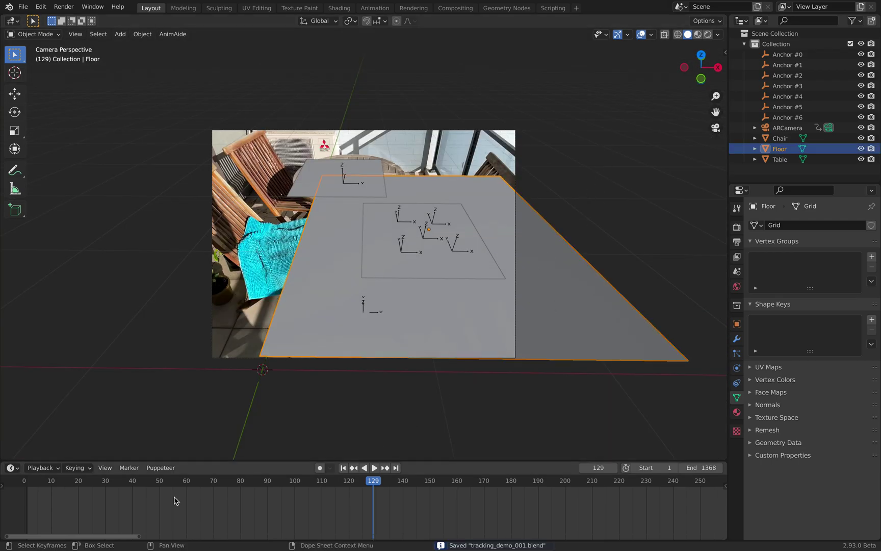
click(74, 478)
Hide the Chair, Floor and Table planes and play the footage, stopping at frame 74
drag(167, 461, 167, 482)
drag(861, 138, 861, 159)
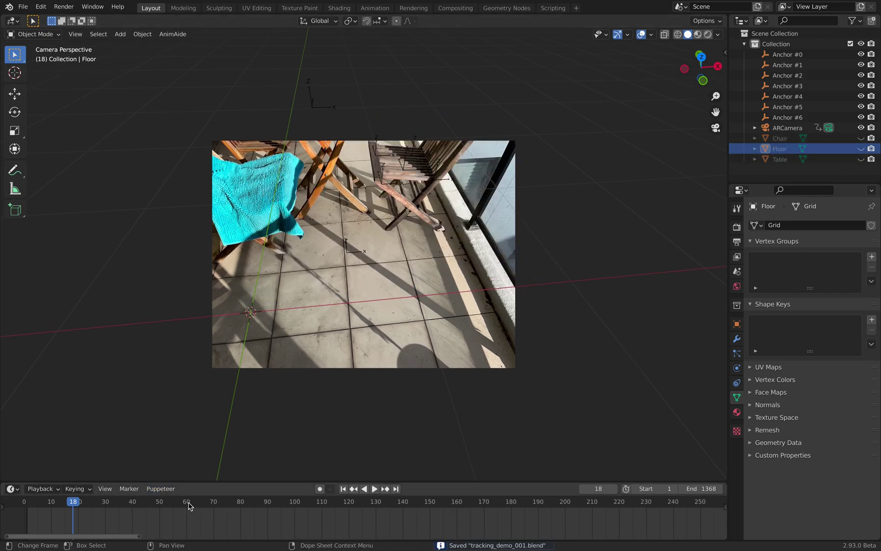
click(164, 505)
key(space)
drag(199, 502, 222, 503)
click(224, 504)
key(space)
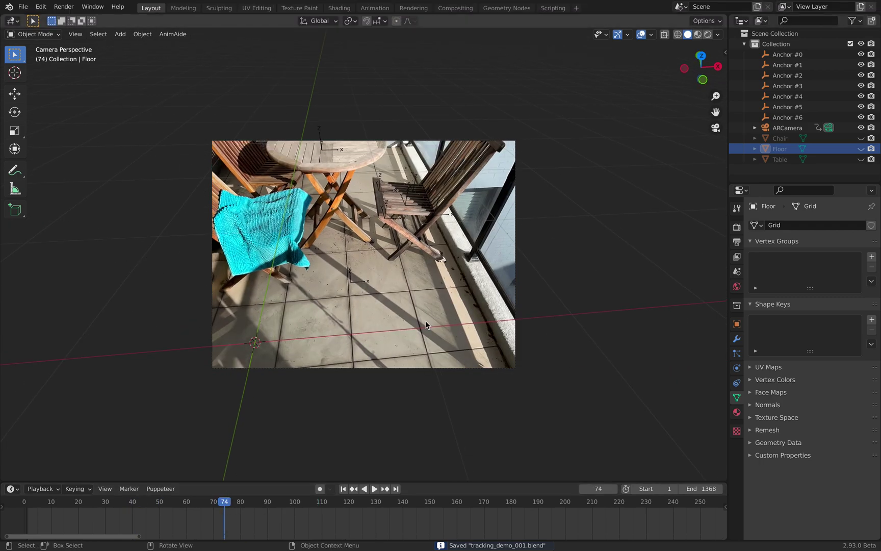
Expand the 3dst6_banana folder in Finder, then return to Blender
key(ctrl+Left)
click(288, 337)
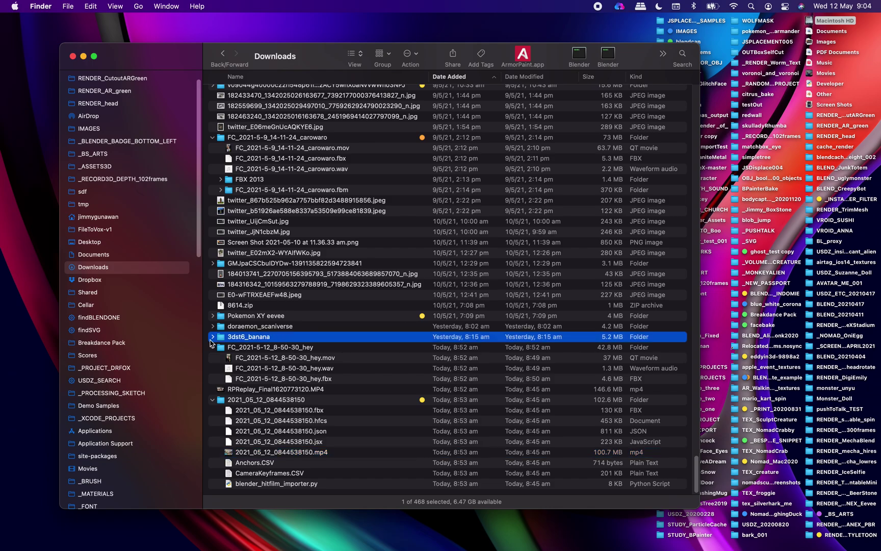
click(213, 336)
key(super+Tab)
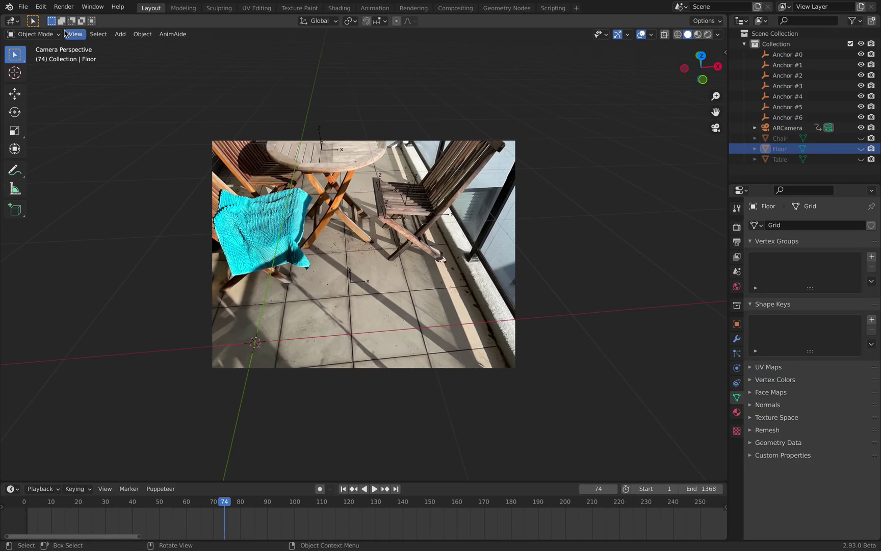
Import 3dst6_banana's scene.gltf as glTF 2.0, then orbit out of the camera view to see the banana
click(23, 7)
mouse_move(76, 153)
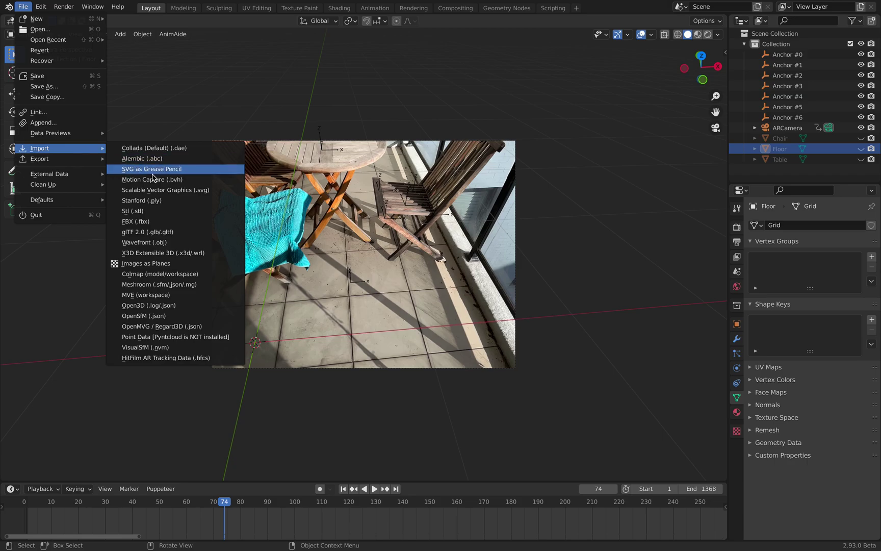
click(169, 234)
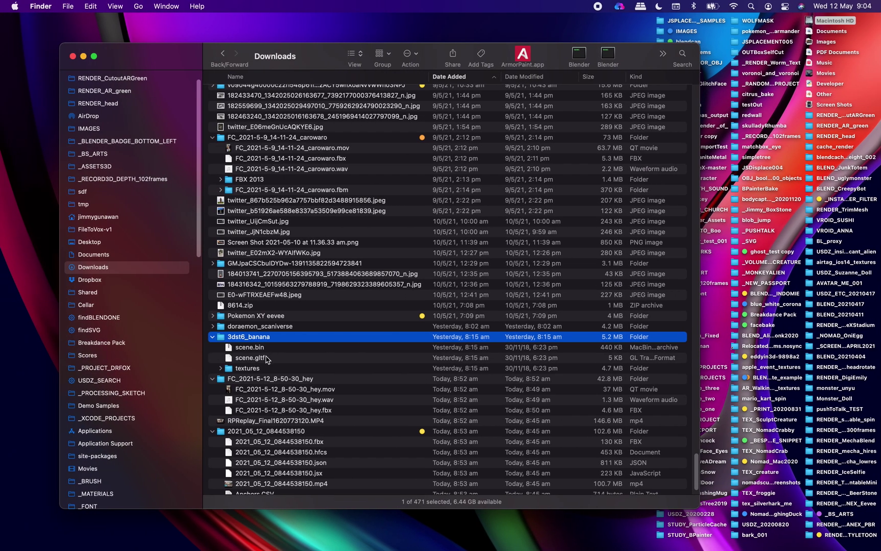
drag(266, 359, 385, 272)
key(super+Tab)
double_click(349, 147)
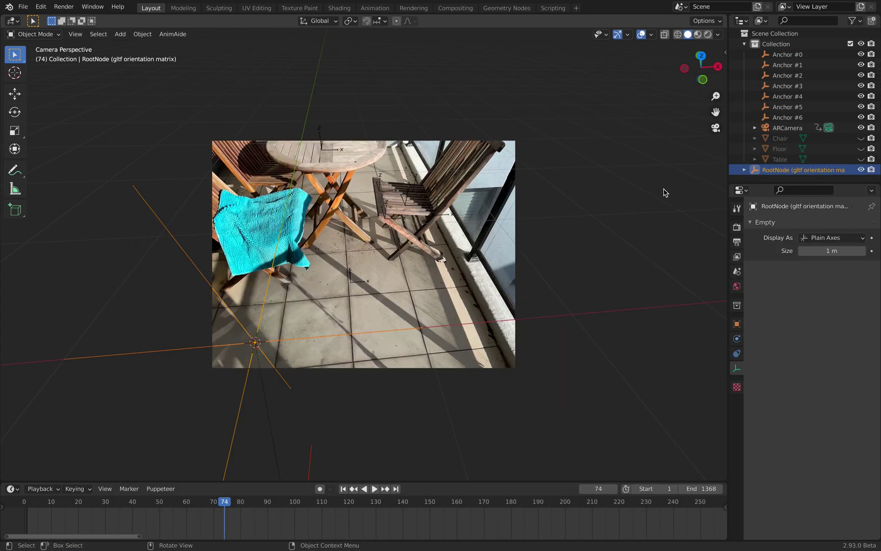
middle_drag(552, 191, 289, 312)
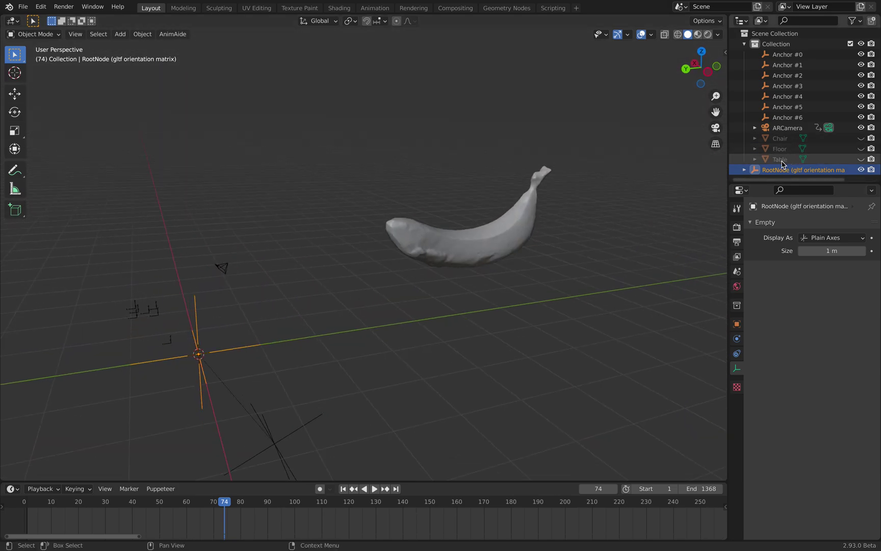
Move the banana's RootNode, then the banana mesh itself, to new positions
key(g)
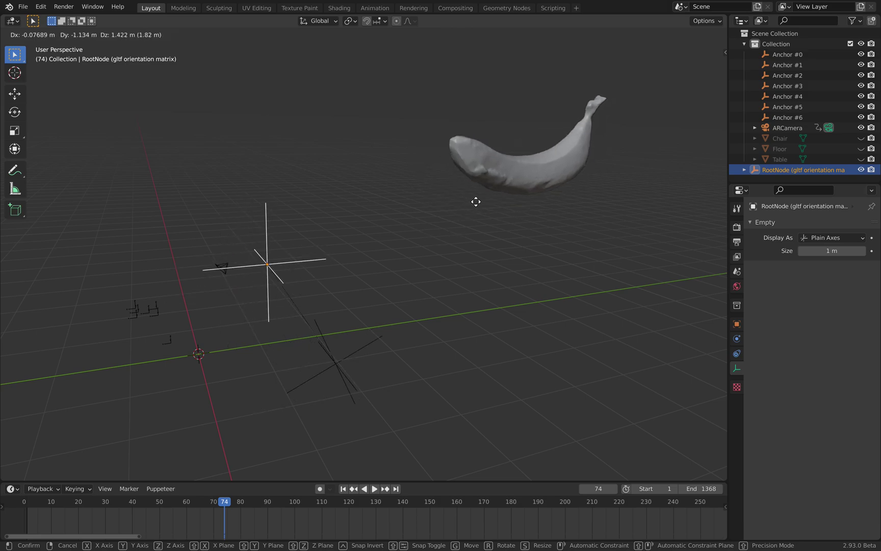
click(477, 200)
click(504, 173)
key(g)
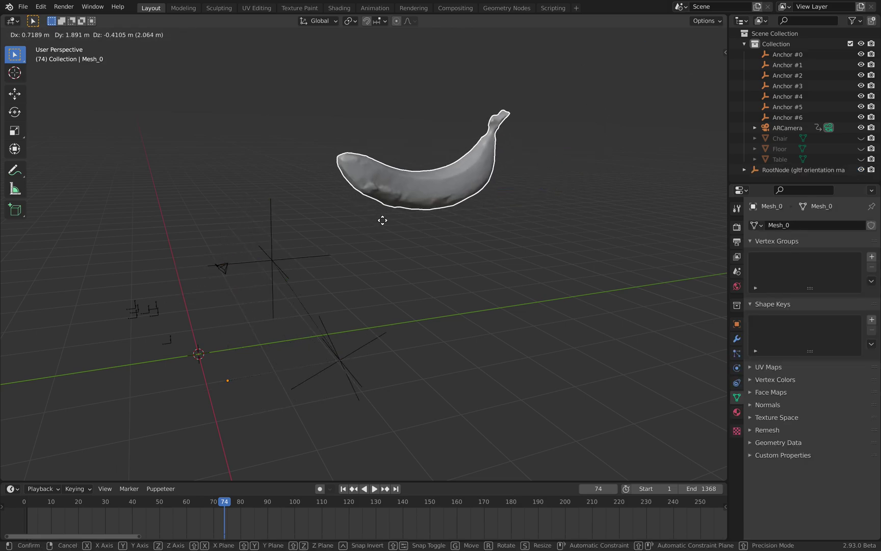
click(382, 221)
Expand RootNode and its nested nodes in the Outliner to reveal Mesh_0
drag(775, 183, 775, 227)
click(745, 170)
click(755, 180)
click(765, 190)
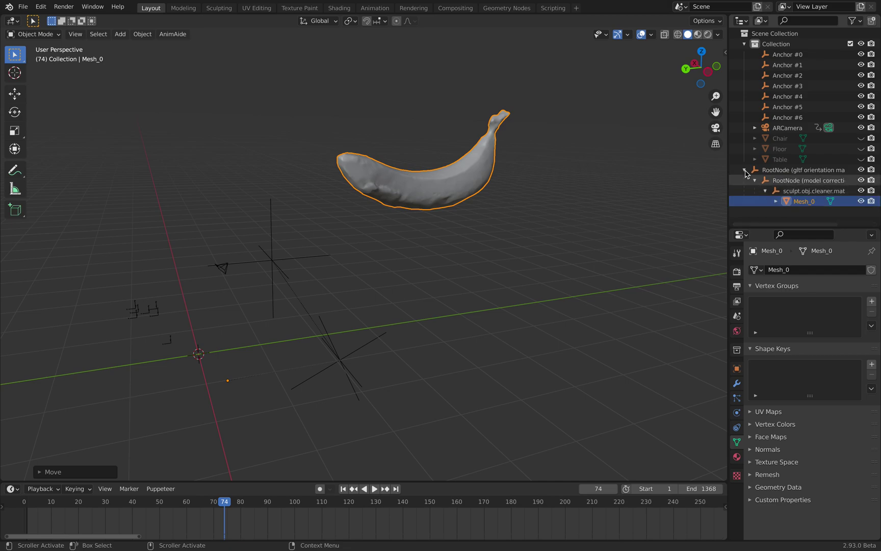
Clear the banana's parent while keeping its transformation
middle_drag(588, 204, 492, 173)
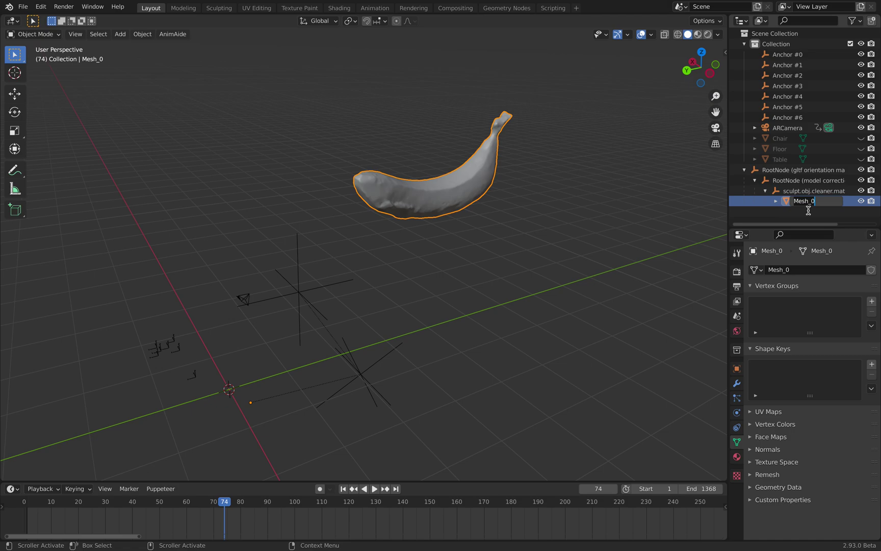
middle_drag(458, 171, 464, 176)
right_click(464, 177)
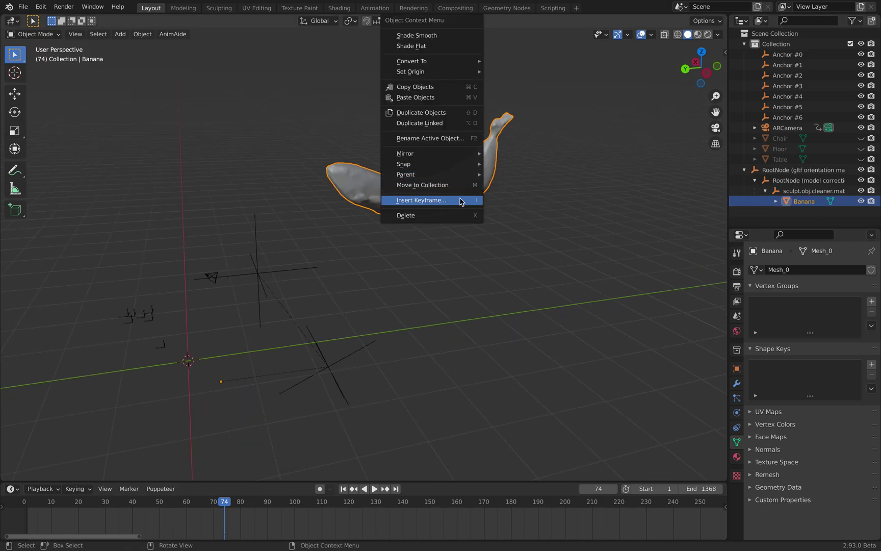
mouse_move(461, 174)
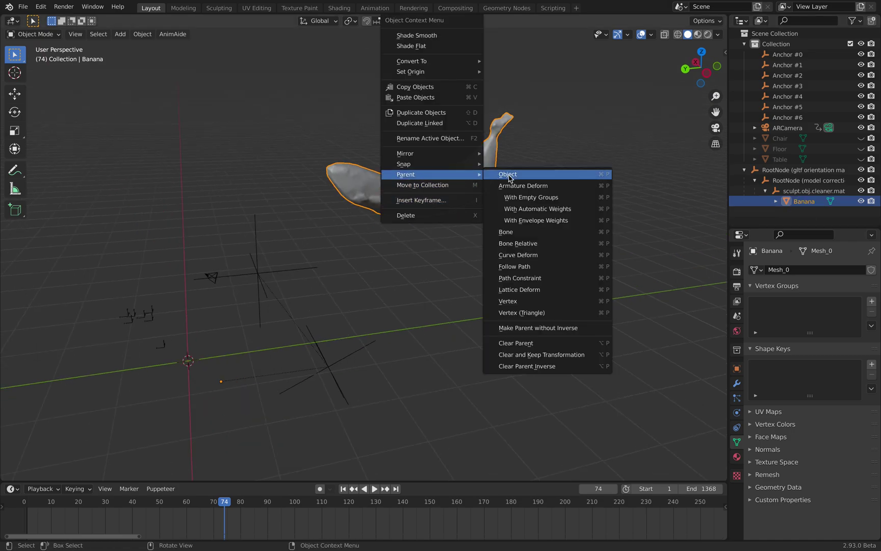
click(554, 359)
Delete the leftover RootNode hierarchy and select the Banana object
click(790, 180)
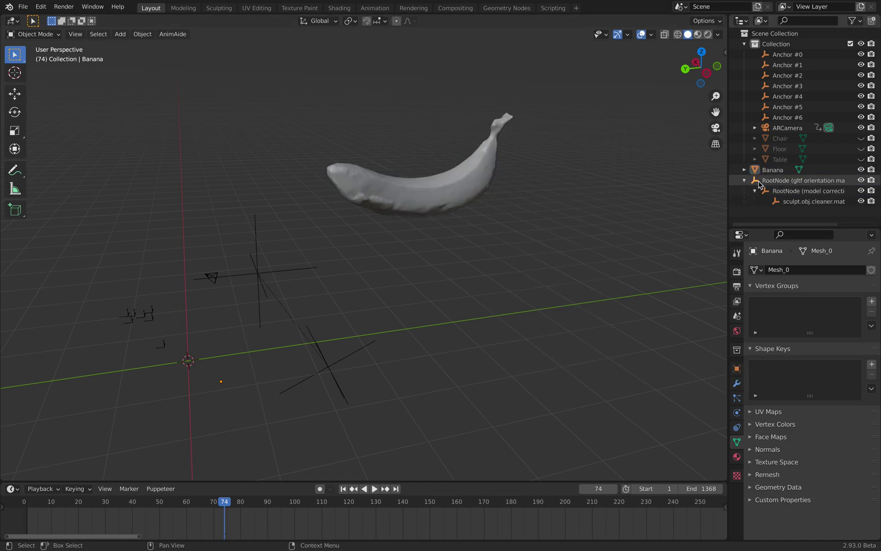
right_click(786, 183)
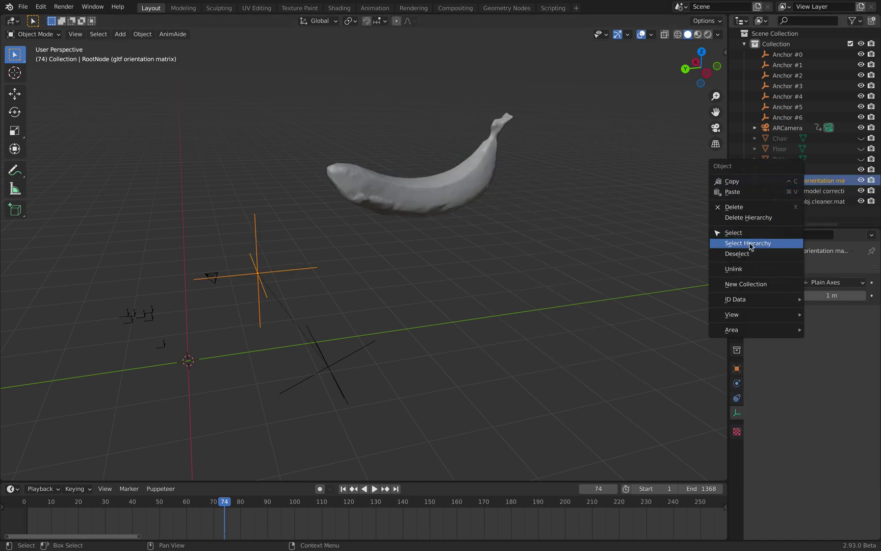
click(761, 219)
middle_drag(519, 256, 411, 215)
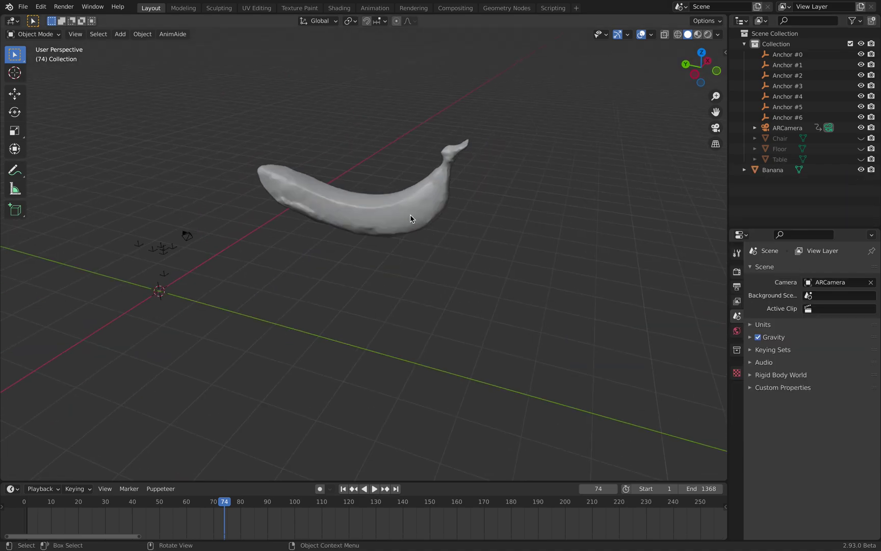
click(411, 215)
scroll(449, 229, down, 2)
Recentre the view on the 3D cursor through the F3 search for 'cente'
middle_drag(535, 261, 519, 262)
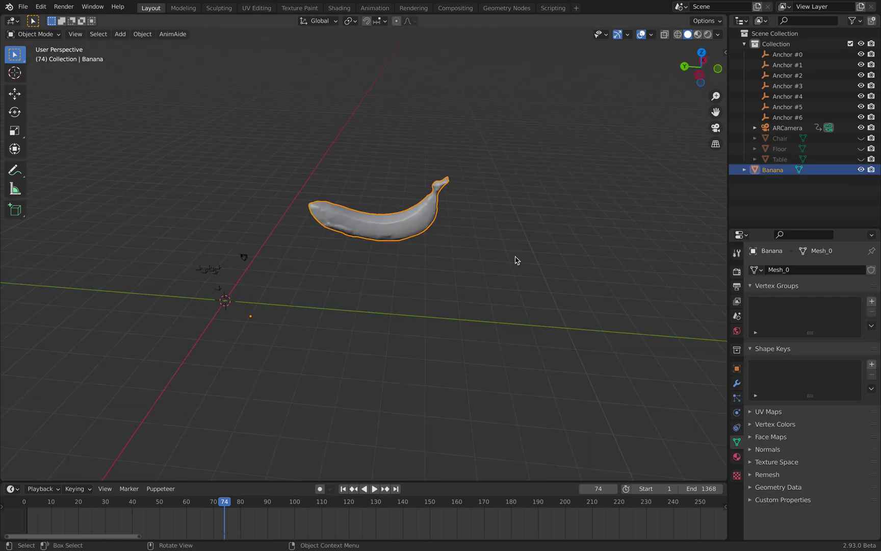
key(F3)
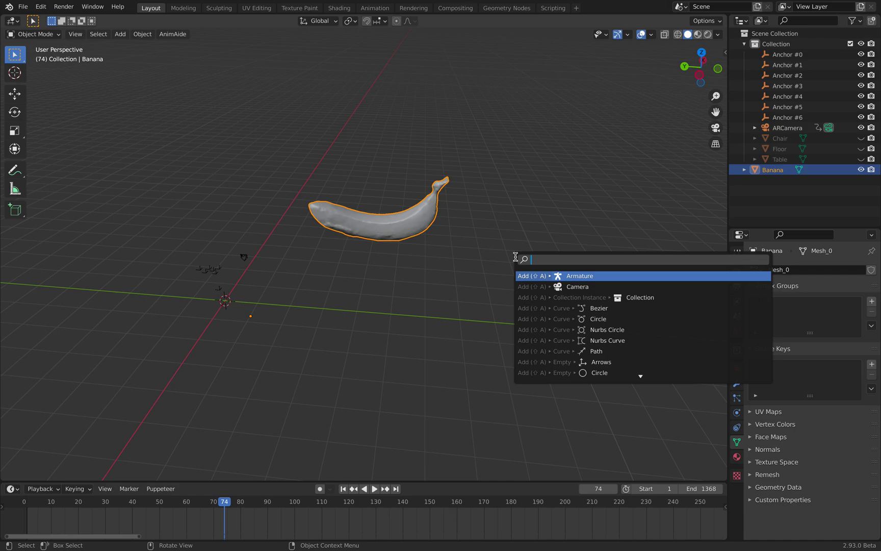
text(center)
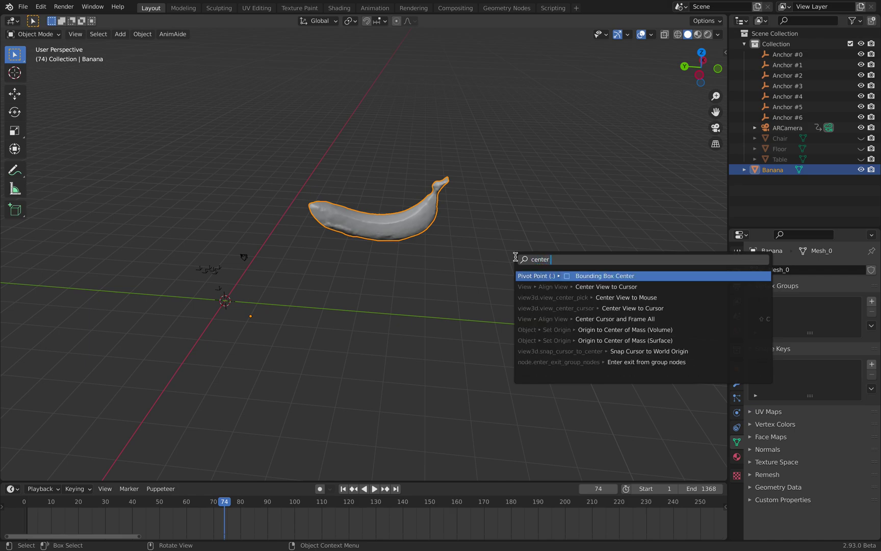
key(Down)
key(Down)
key(Down)
key(Down)
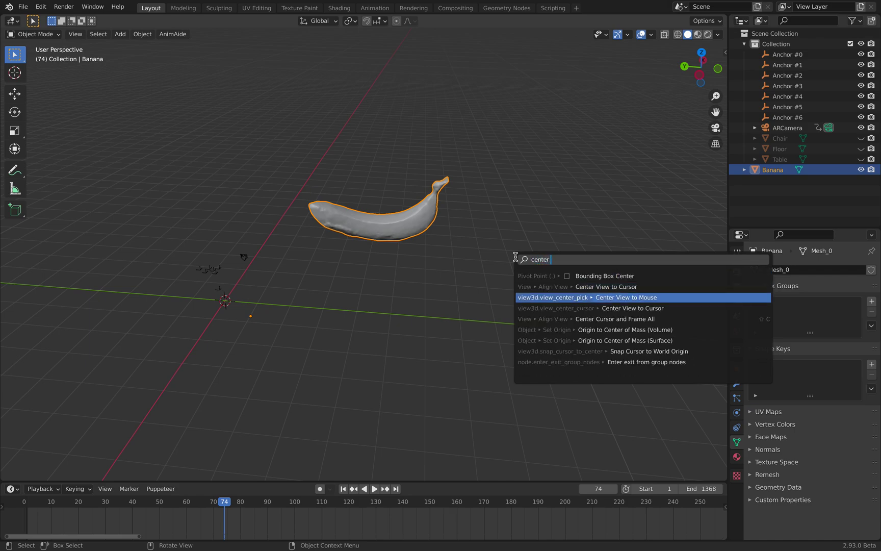
key(Down)
key(Down)
key(Down)
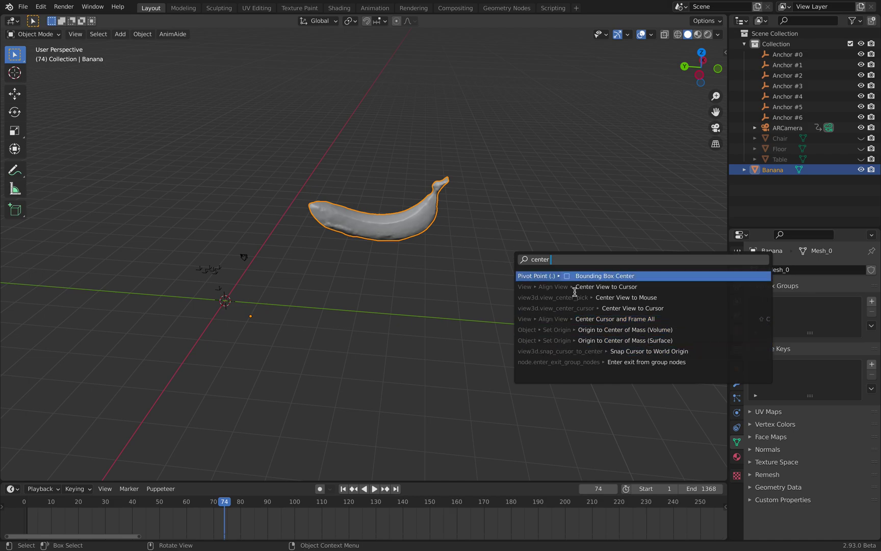
key(Return)
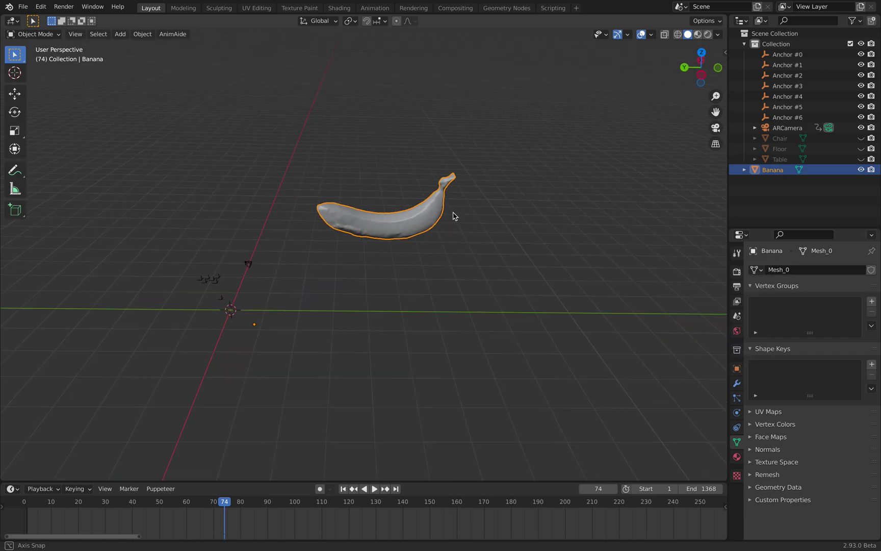
Set the banana's origin with Geometry to Origin, found by searching 'set ori'
key(F3)
text(set ori)
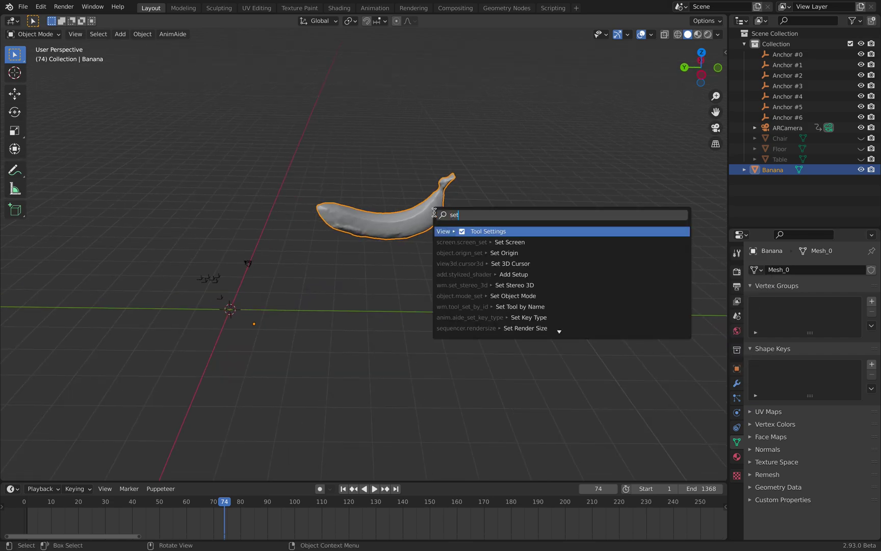
key(Return)
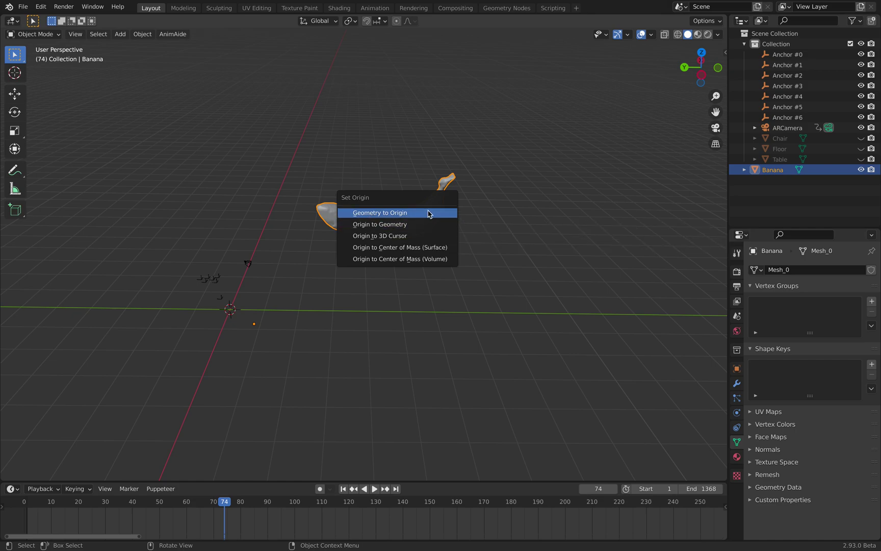
click(428, 212)
middle_drag(360, 291, 357, 288)
Raise the banana, scale it down and move it near the tracking anchors
key(g)
click(352, 207)
key(s)
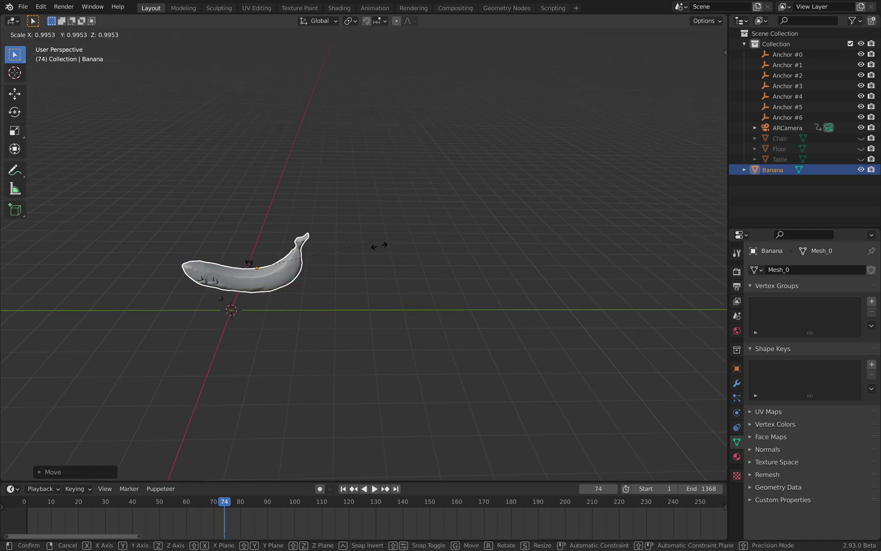
click(286, 272)
middle_drag(286, 271, 244, 258)
key(g)
click(276, 236)
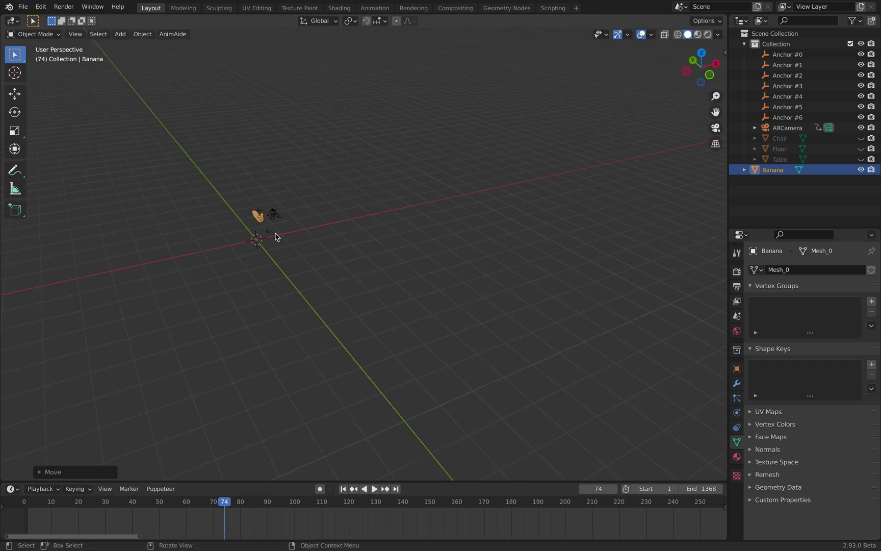
Rotate and reposition the banana, then switch to a straight-on front view
middle_drag(552, 171, 411, 189)
key(r)
key(r)
click(335, 153)
key(g)
click(324, 193)
middle_drag(324, 193, 450, 208)
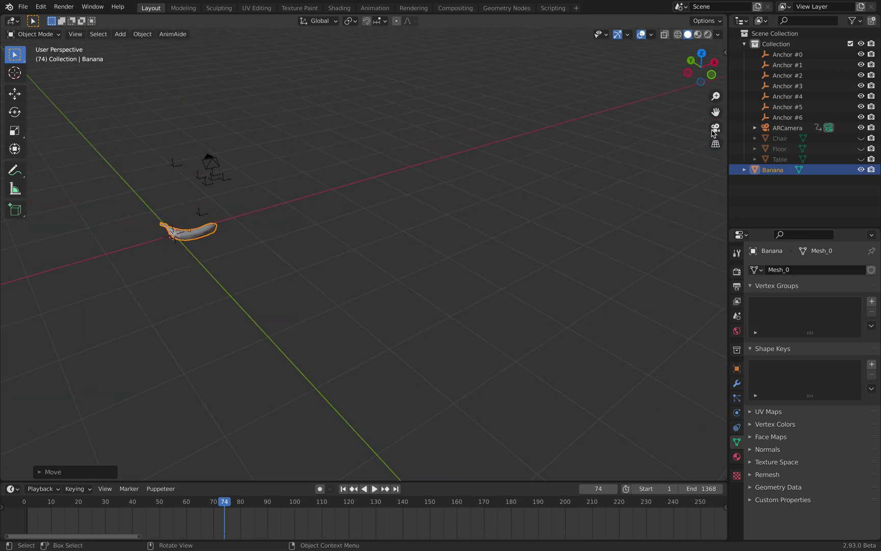
click(712, 75)
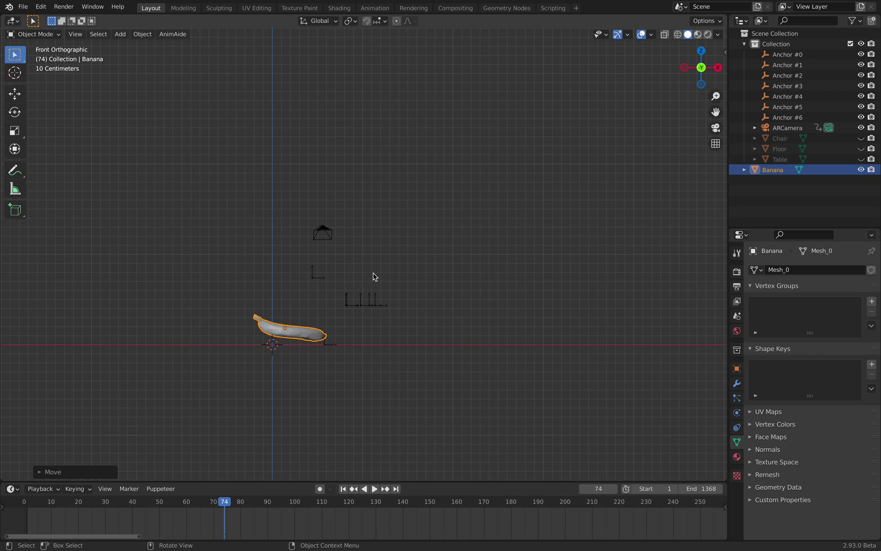
Shrink the banana further, rotate it and move it into place
key(s)
click(350, 288)
key(r)
key(r)
click(348, 277)
key(g)
click(369, 272)
Duplicate the banana twice into Banana.001 and Banana.002 and place the copies
key(shift+d)
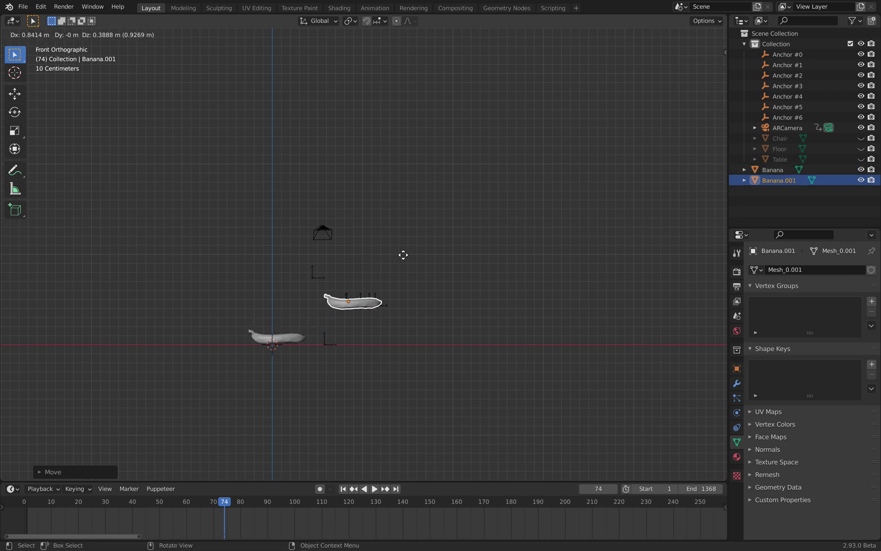
click(407, 250)
key(shift+d)
click(352, 222)
middle_drag(351, 222, 592, 283)
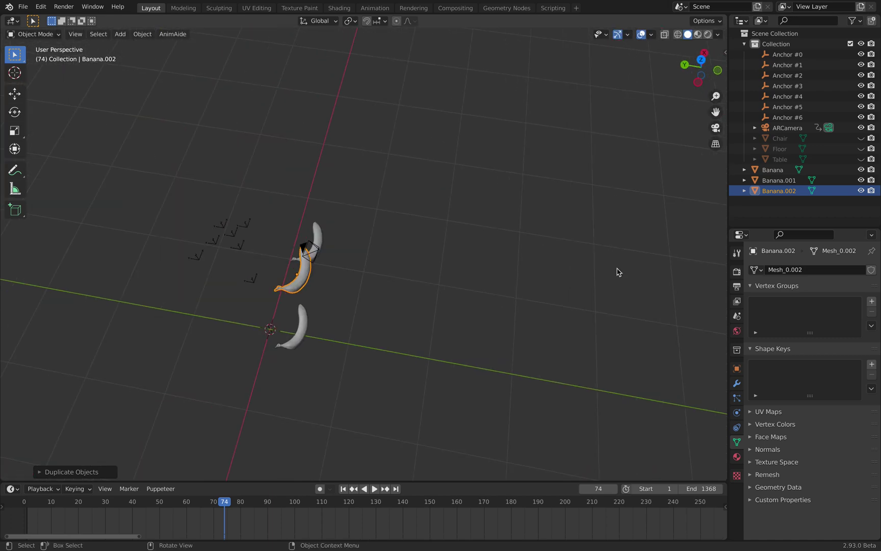
Unhide the Table, Floor and Chair planes and drop Banana.002 onto the left square
click(861, 159)
click(860, 148)
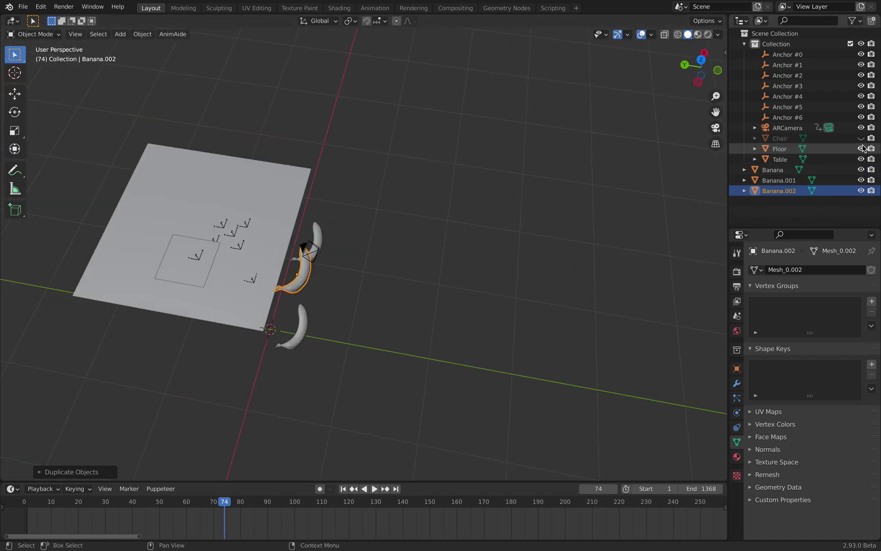
click(860, 139)
key(g)
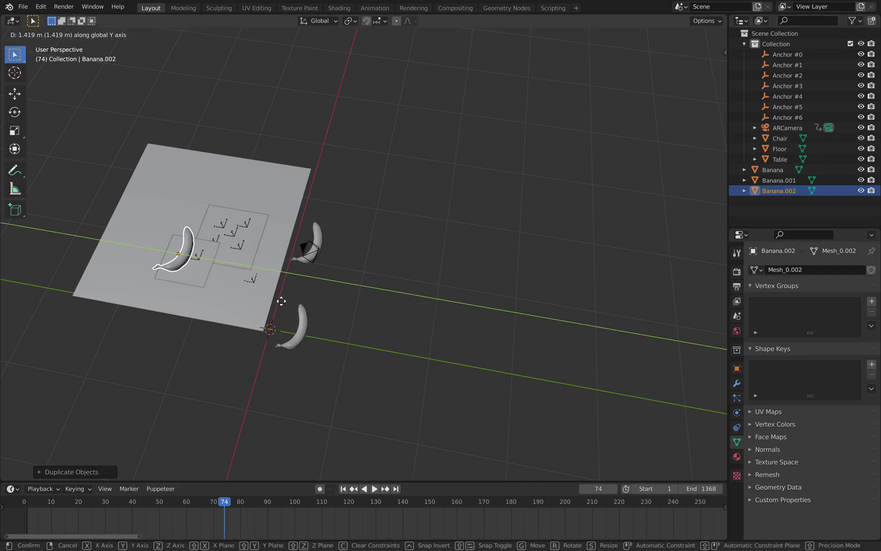
click(312, 245)
Move Banana.001 along Y onto the plane and the original Banana to the plane's edge
click(312, 245)
key(g)
key(y)
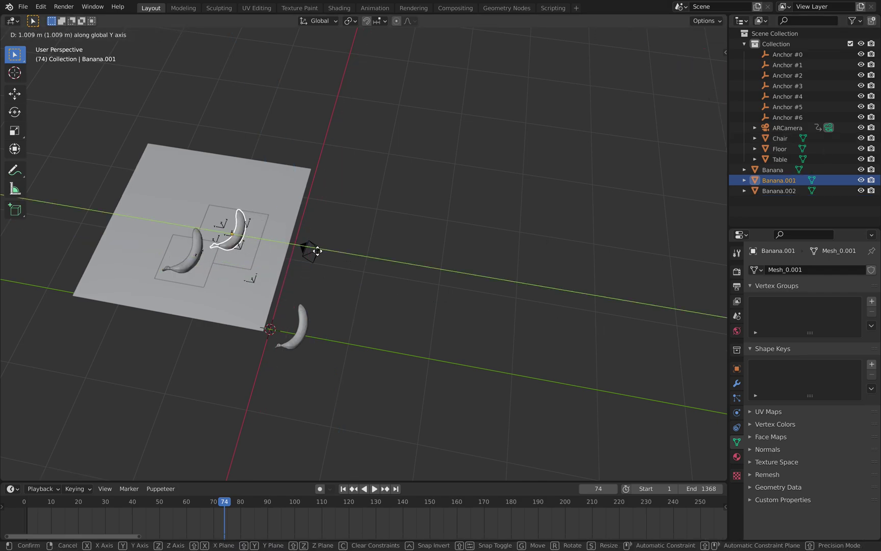
click(317, 251)
click(304, 336)
key(g)
click(327, 324)
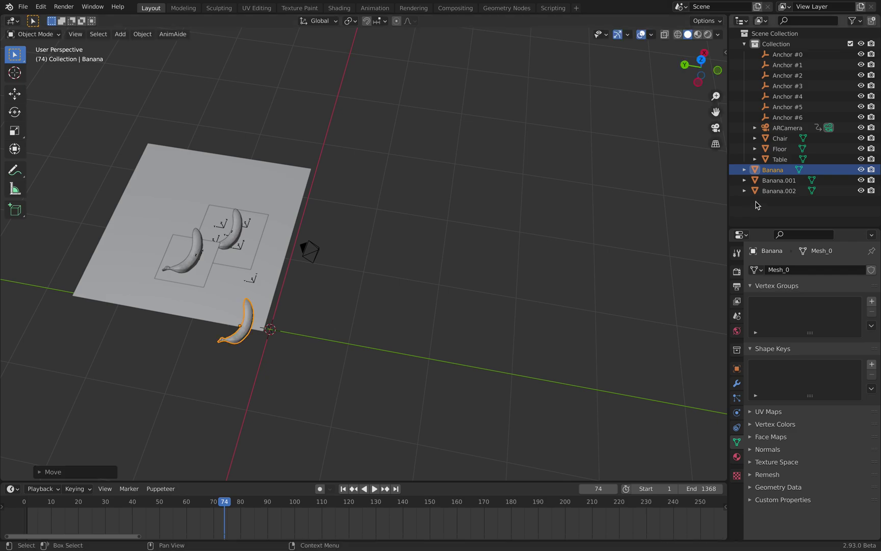
Rotate Banana.002 and Banana.001 around Z, then hide the Chair, Floor and Table planes
click(198, 243)
key(r)
key(z)
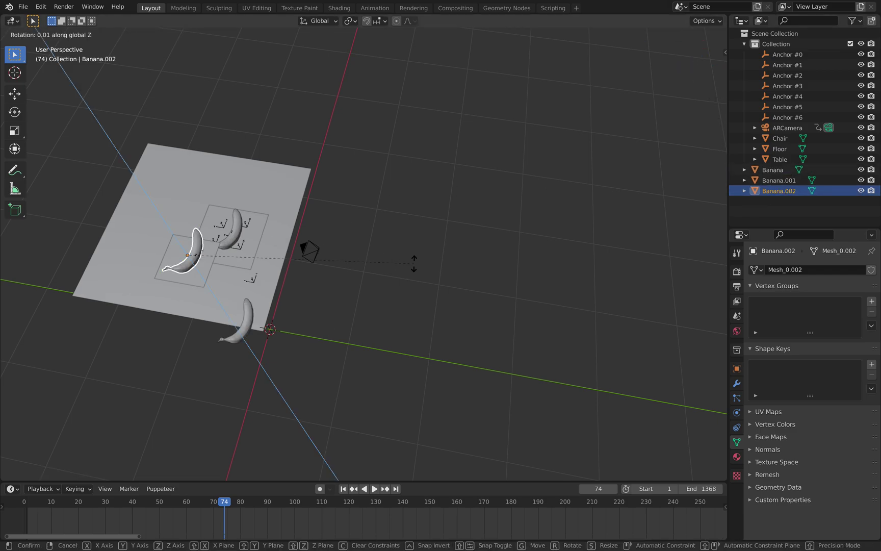
click(236, 325)
click(235, 230)
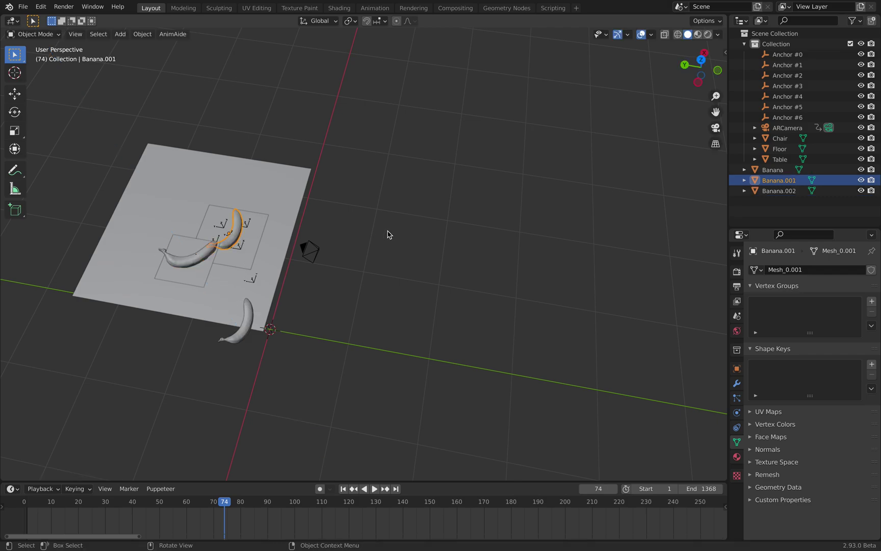
key(r)
key(z)
click(240, 173)
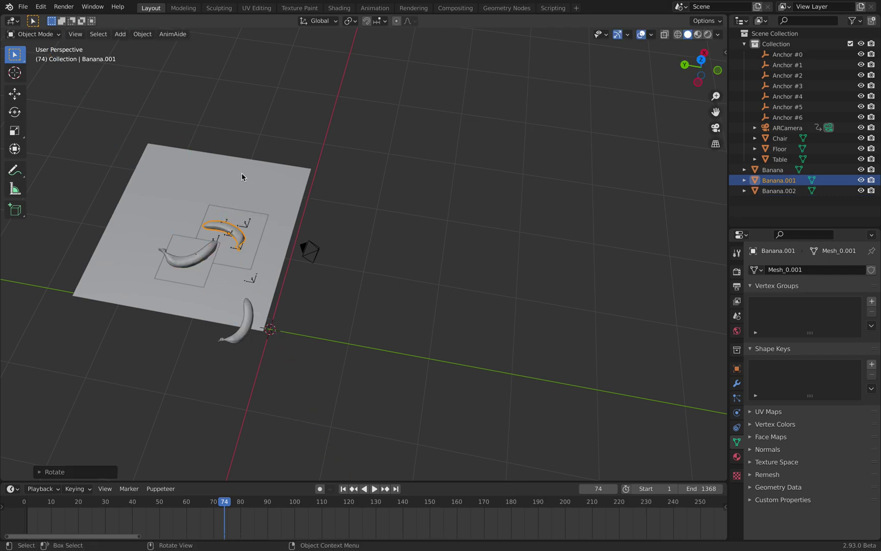
drag(860, 138, 860, 159)
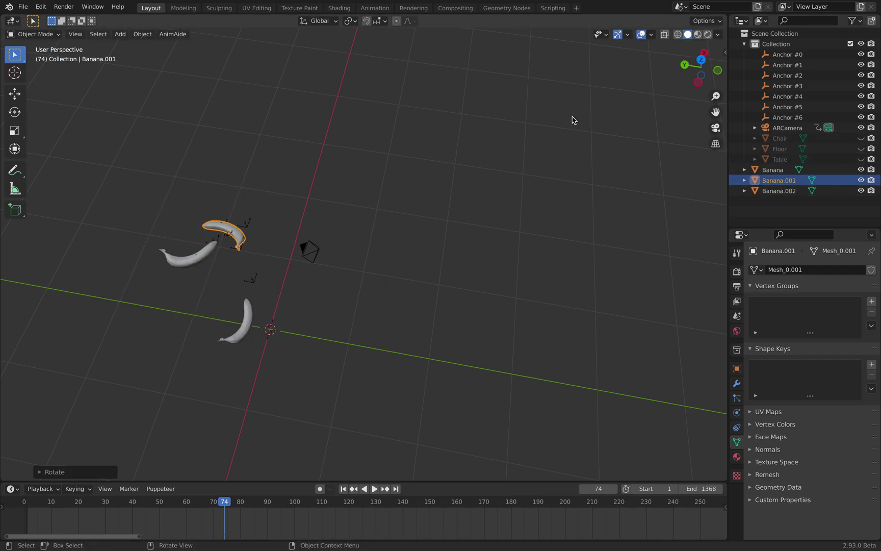
click(591, 121)
Look through the tracked AR camera and play and scrub the animation
click(715, 127)
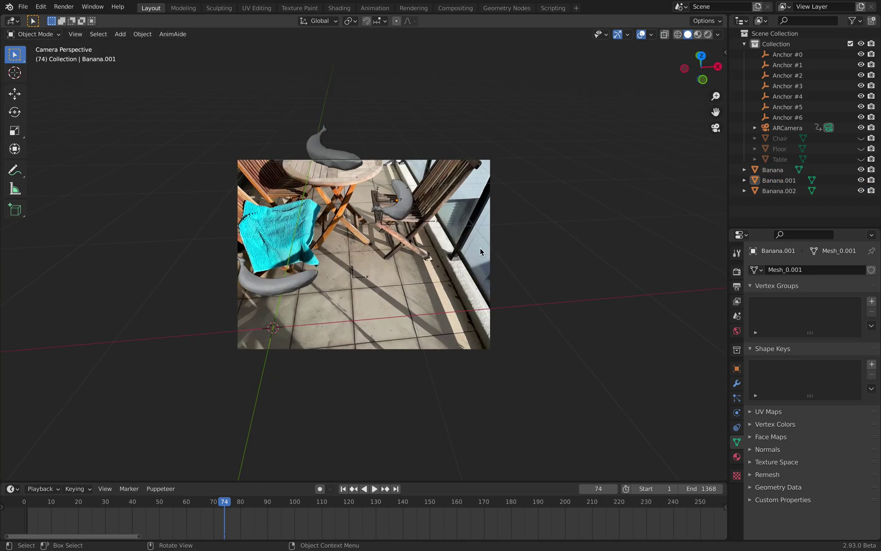
key(space)
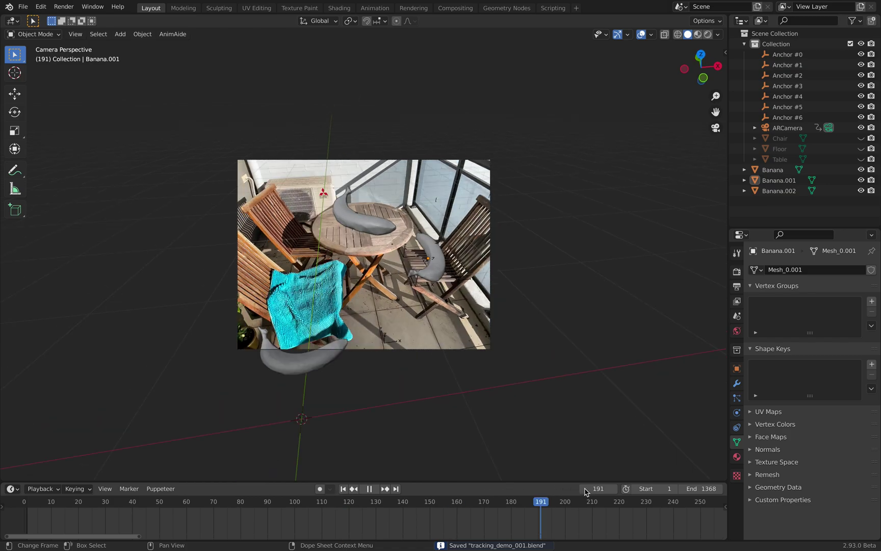
drag(296, 503, 448, 515)
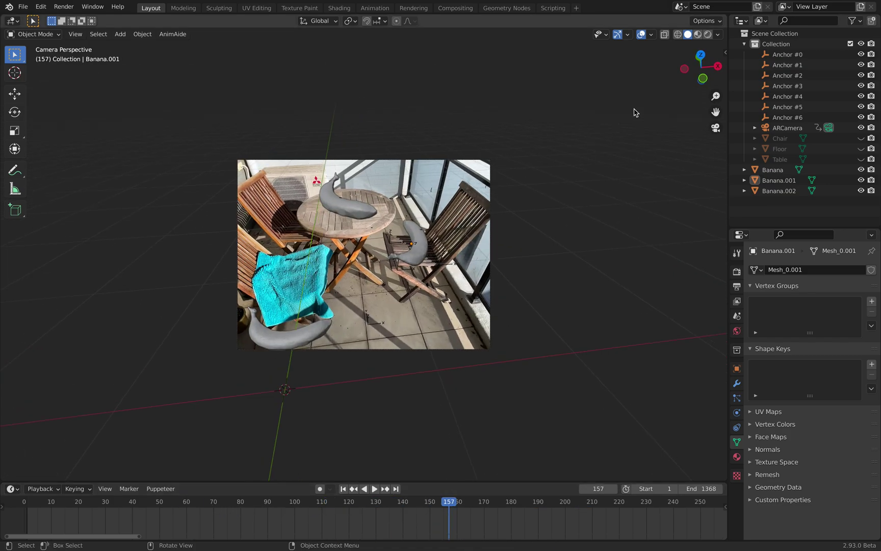
Switch to Material Preview shading, replay the footage, stop at frame 104 and select the floor banana
click(698, 35)
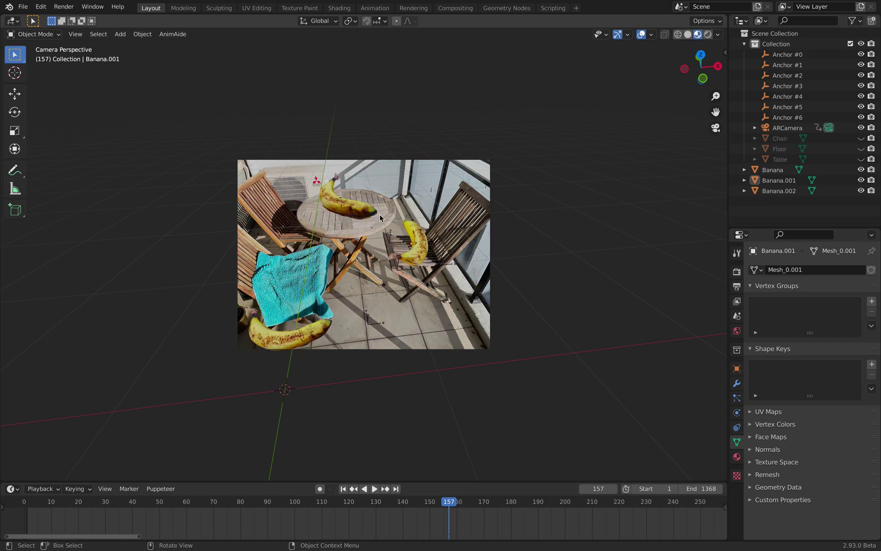
key(space)
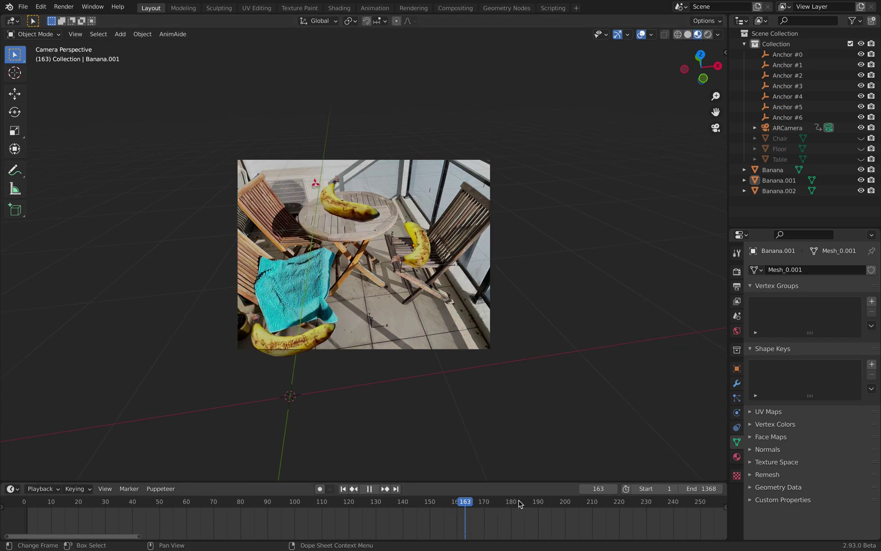
drag(593, 500, 433, 492)
key(space)
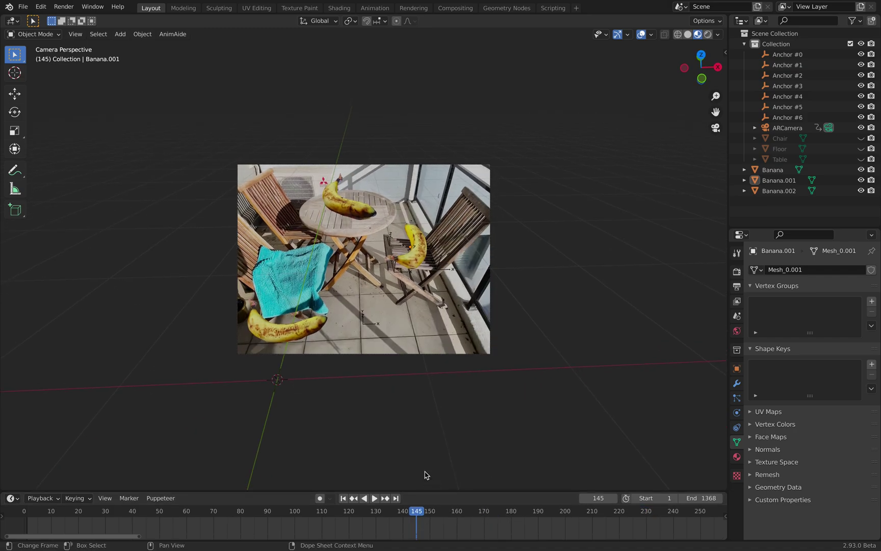
scroll(406, 354, up, 2)
key(space)
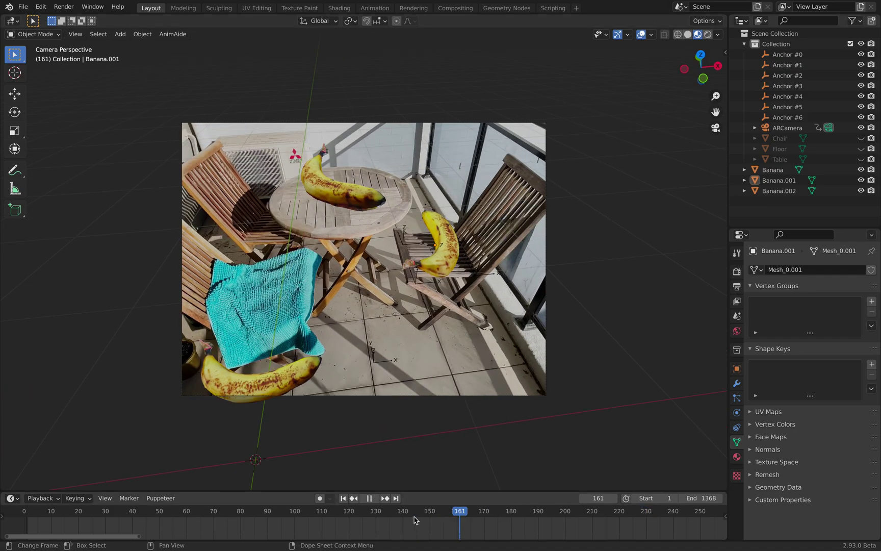
click(307, 508)
key(Escape)
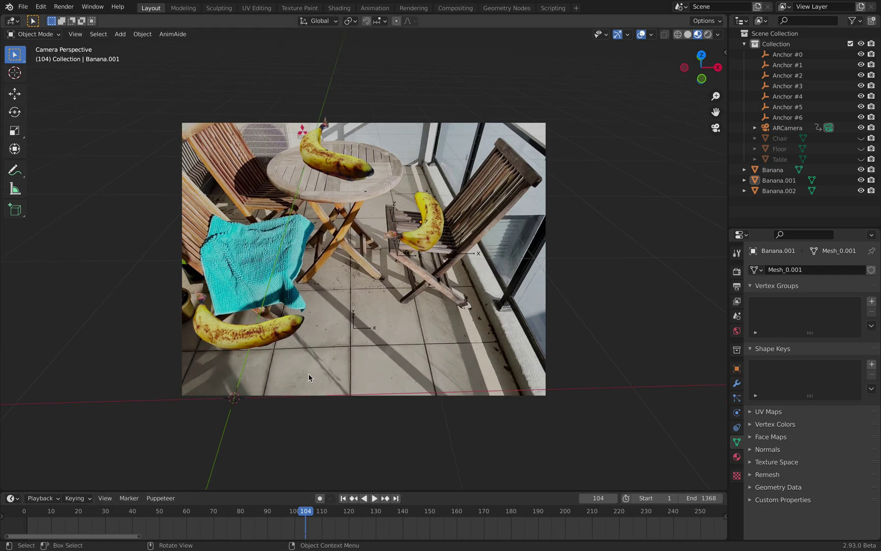
click(258, 341)
Slide the floor banana onto the floor tiles, rotate it flat and scrub to check placement
drag(295, 322, 408, 342)
drag(365, 291, 407, 334)
key(r)
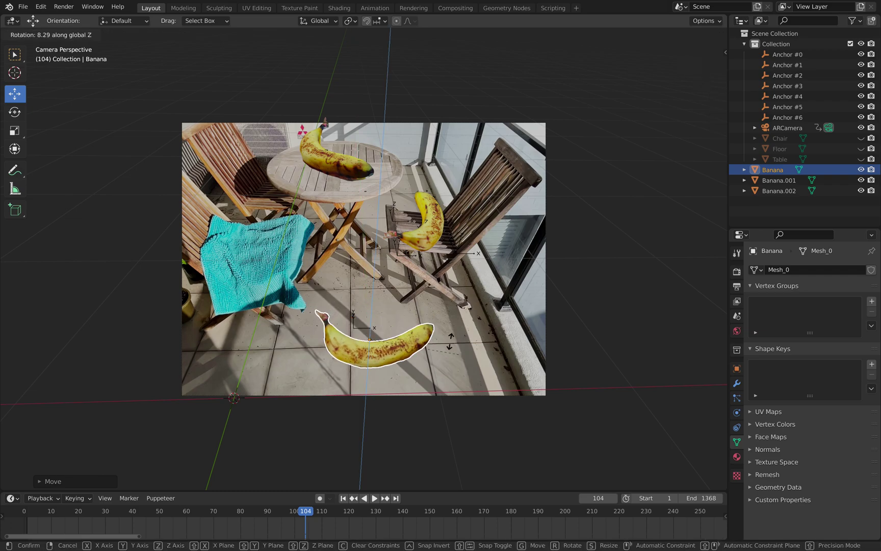
click(466, 318)
drag(400, 511, 335, 515)
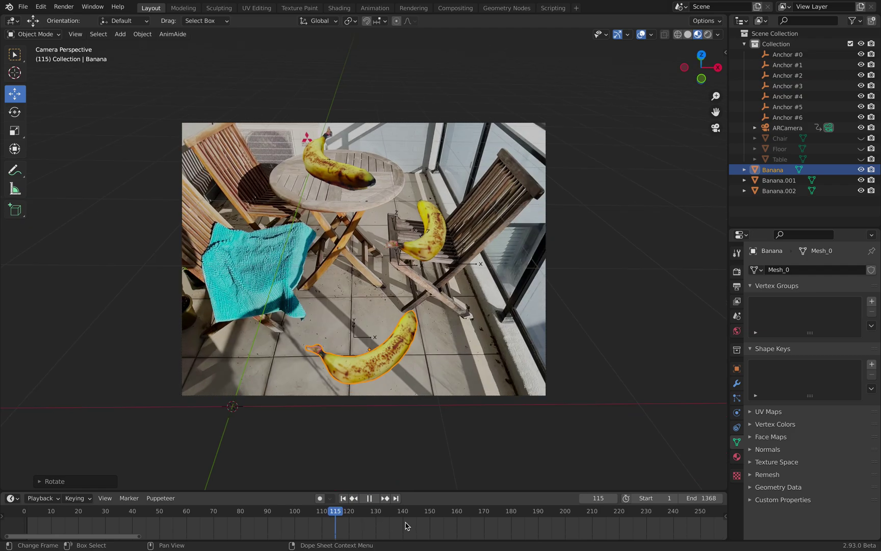
key(space)
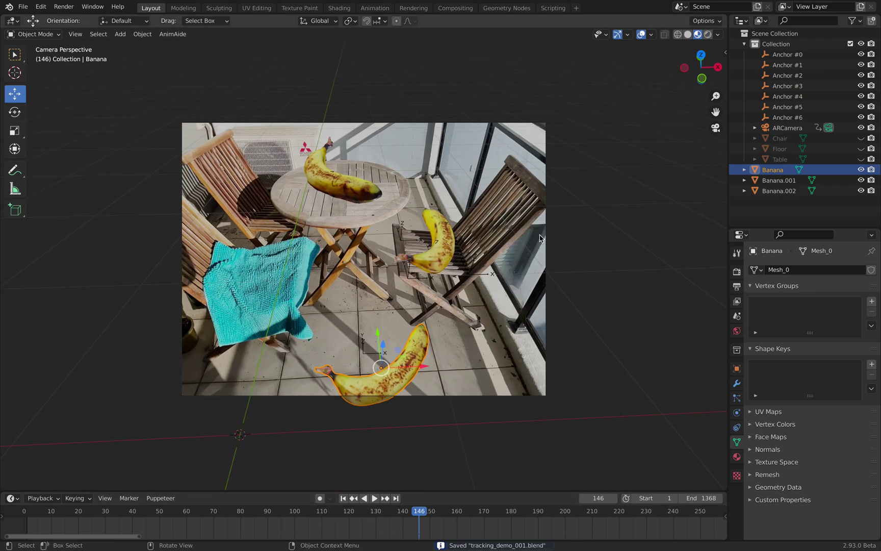
Select the table, chair and floor bananas, save, and hide all three
click(350, 197)
click(442, 248)
click(429, 342)
key(ctrl+s)
click(370, 196)
click(424, 214)
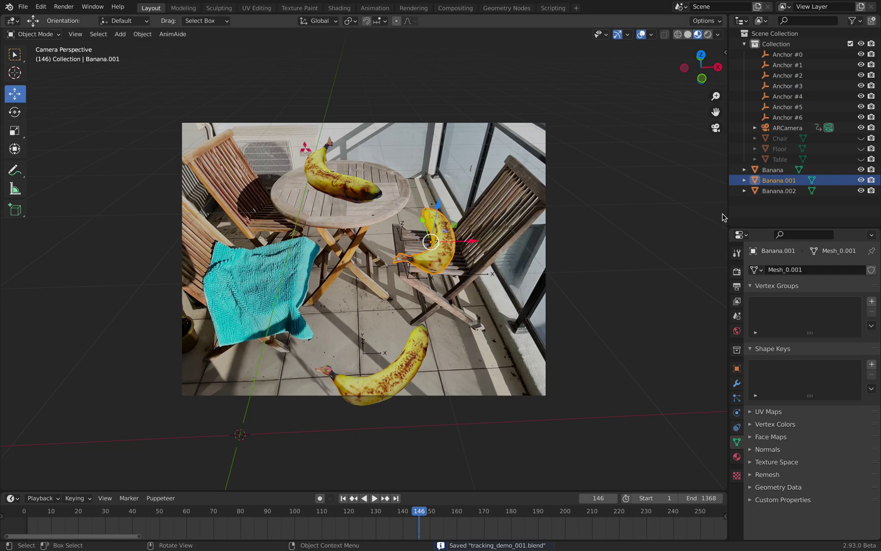
drag(860, 169, 863, 182)
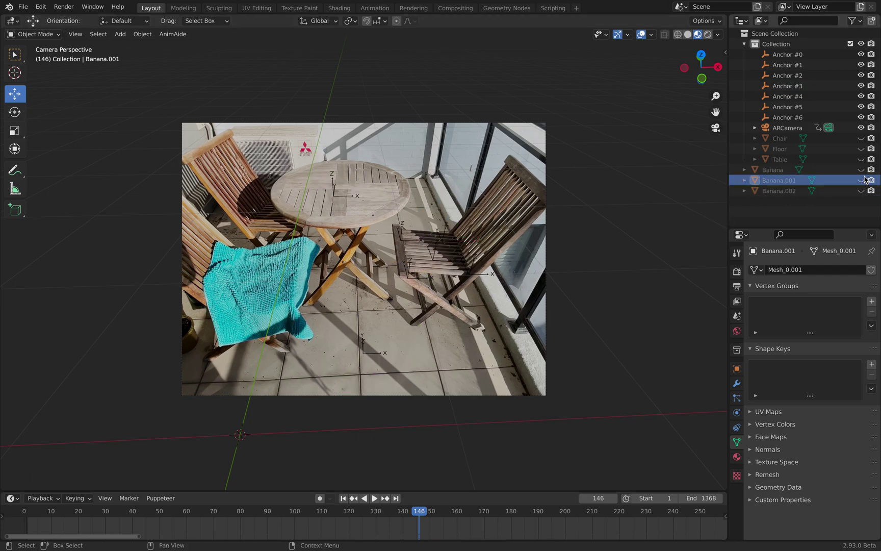
Delete all three bananas from the Outliner and save tracking_demo_001.blend
click(771, 170)
shift+click(771, 190)
right_click(774, 191)
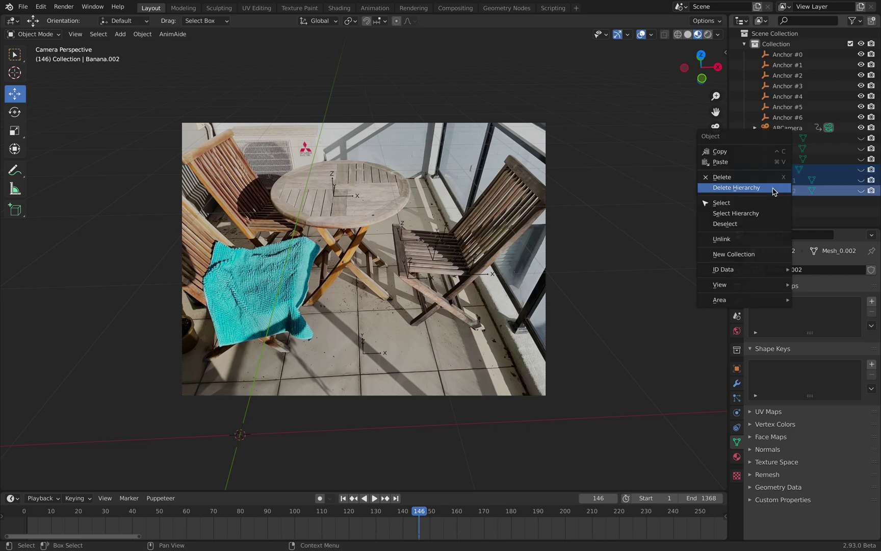
click(759, 177)
key(ctrl+s)
key(super+Tab)
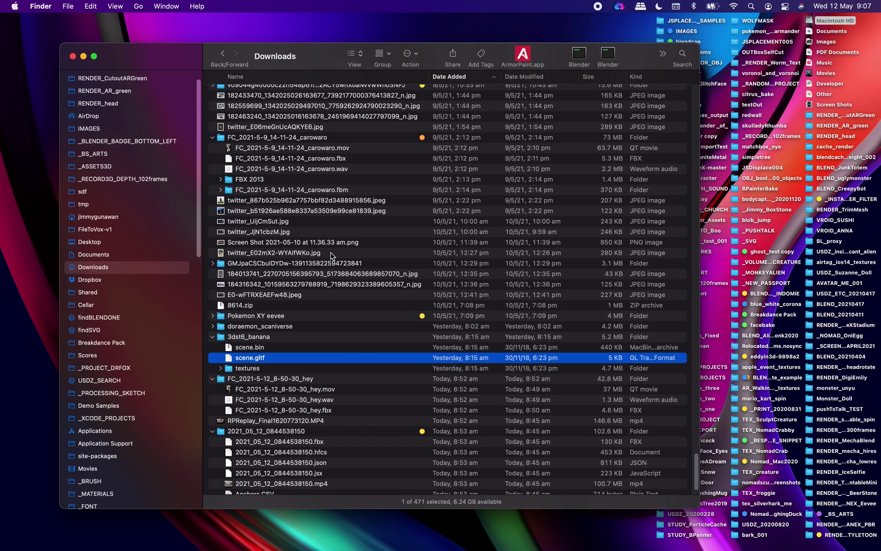
Quick Look and play the FC_2021-5-9_14-11-24_carowaro.mov clip, then expand the FBX 2013 folder
click(322, 149)
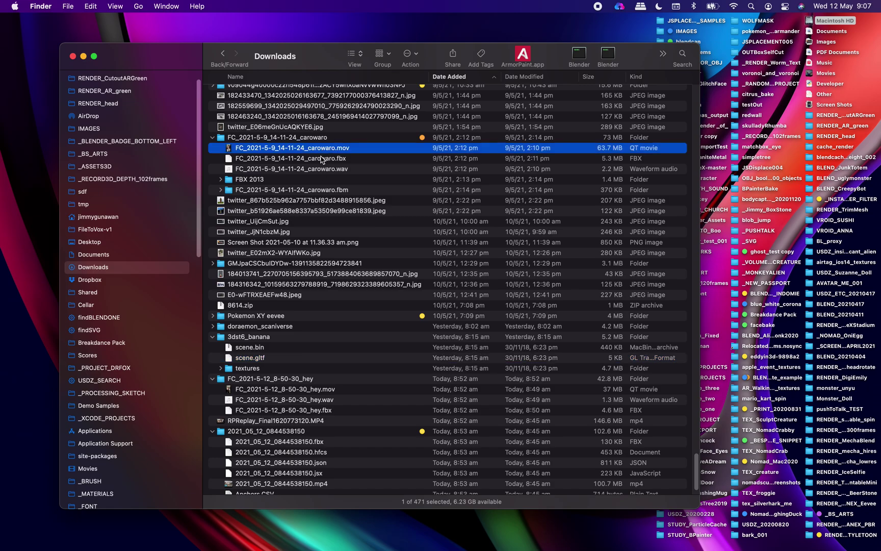
key(space)
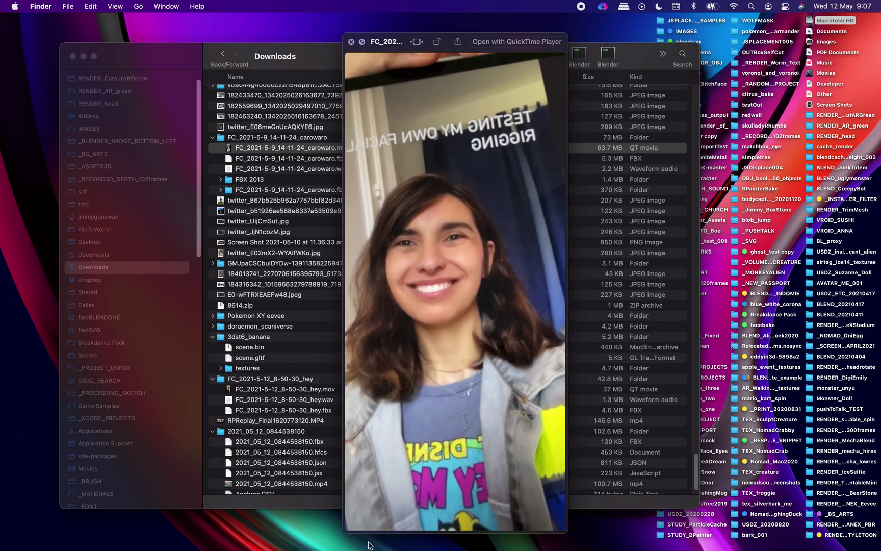
drag(404, 521, 380, 520)
click(360, 519)
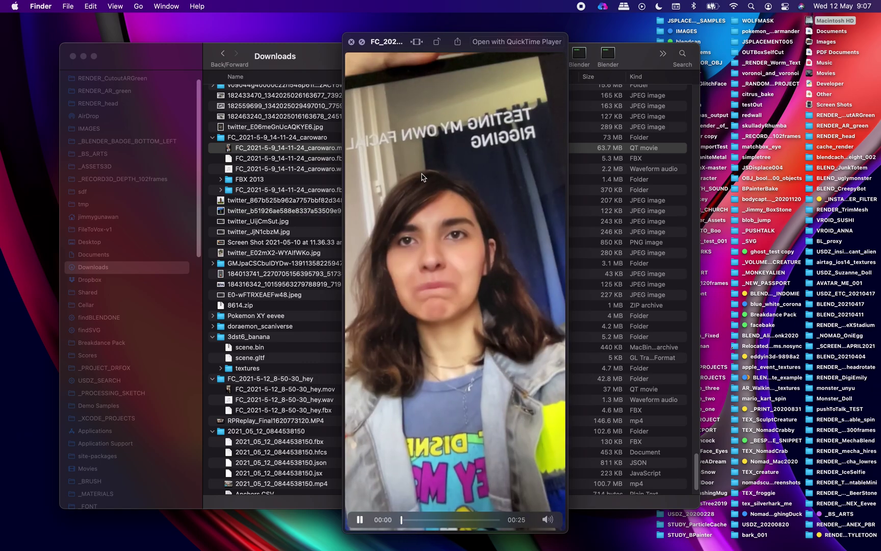
click(351, 42)
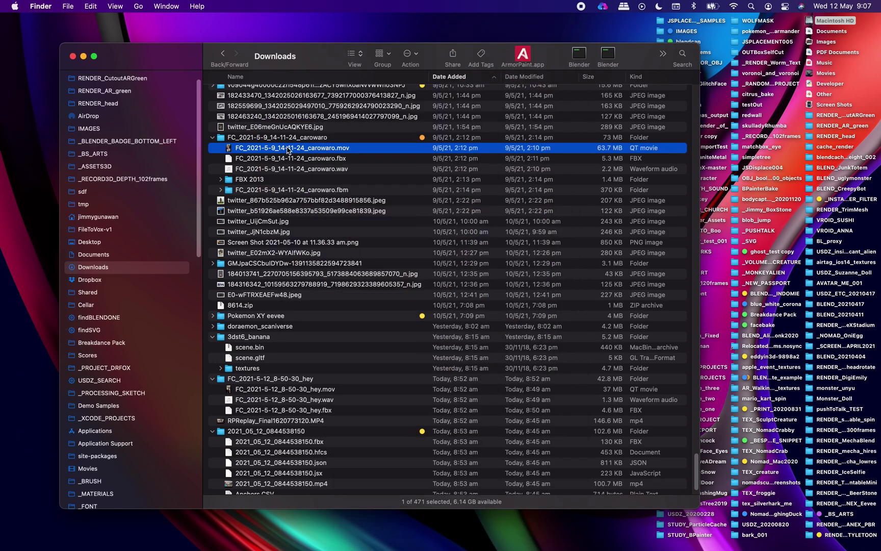
click(220, 179)
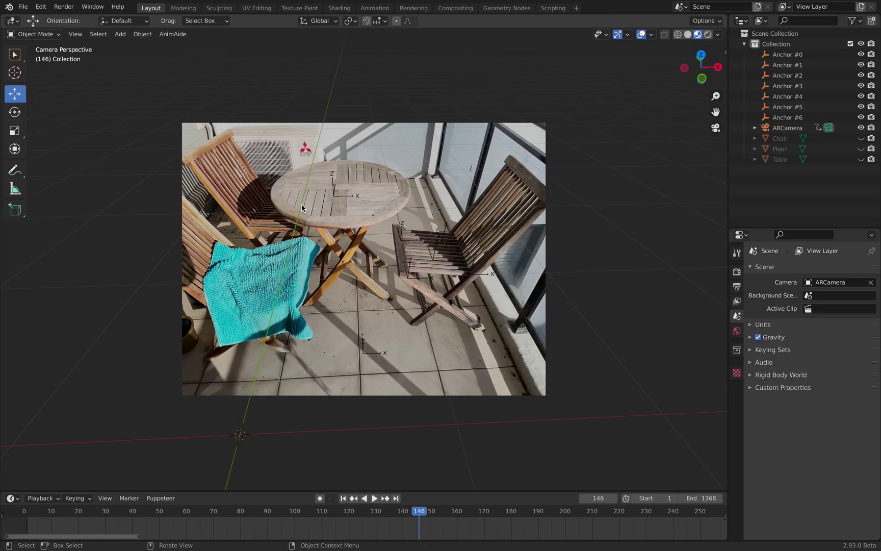
key(ctrl+s)
Start a new General scene and delete the default cube, camera and light
scroll(191, 163, down, 1)
click(23, 6)
mouse_move(75, 151)
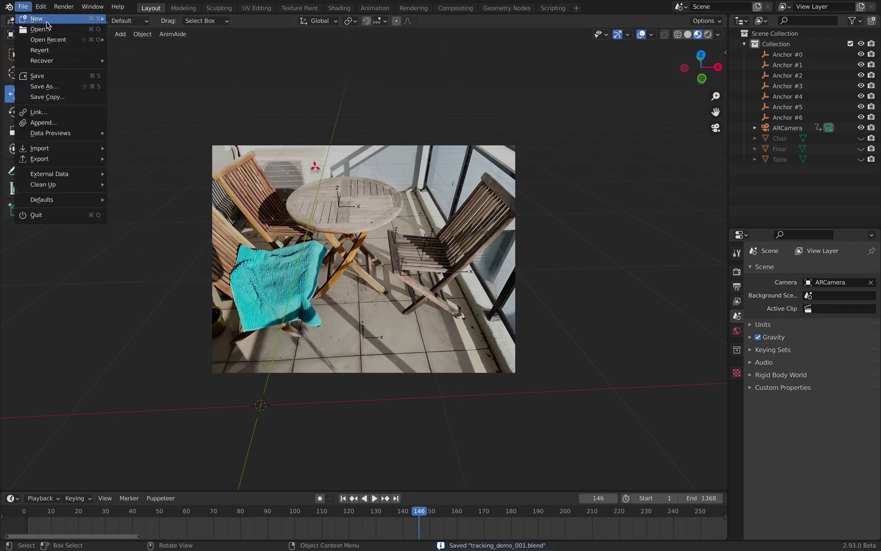
mouse_move(46, 21)
key(Return)
key(a)
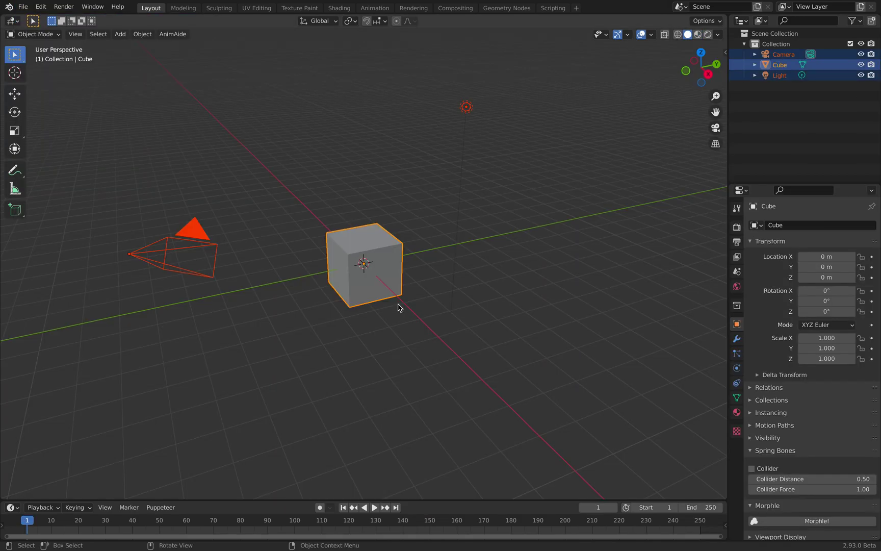
key(Delete)
Import FC_2021-5-9_14-11-24_carowaro.fbx, dragging it from Finder into the FBX import browser
click(23, 7)
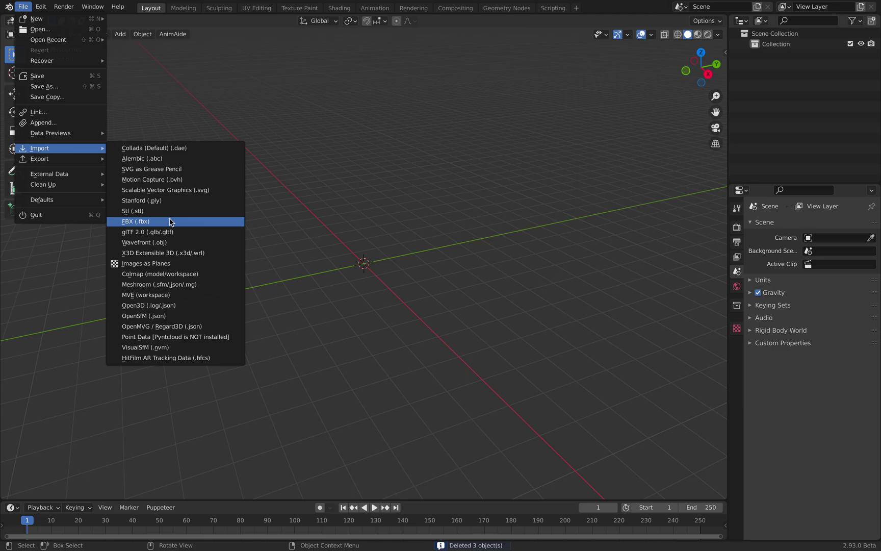
key(ctrl+Left)
drag(267, 194, 341, 200)
key(ctrl+Right)
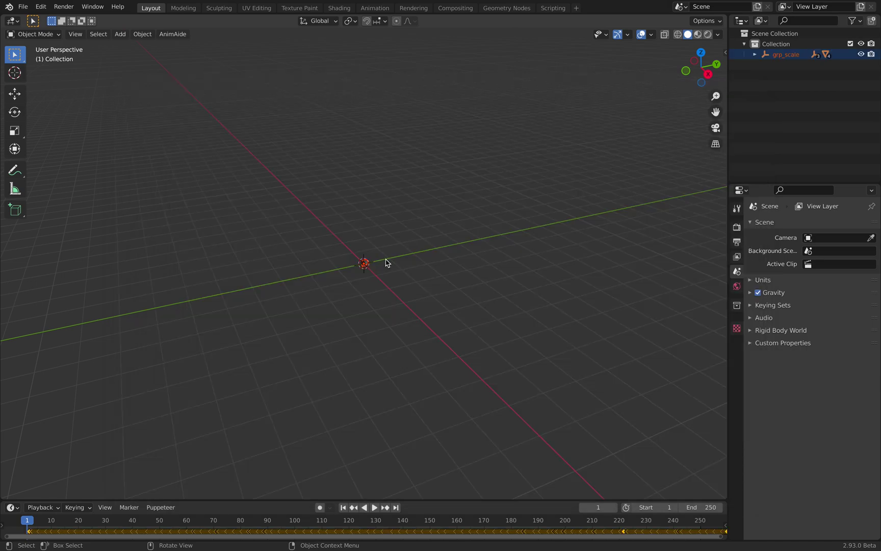
Zoom and orbit so the imported head faces forward, then show the render settings
scroll(392, 259, up, 13)
middle_drag(438, 252, 487, 238)
scroll(515, 244, up, 4)
middle_drag(551, 242, 543, 238)
click(736, 228)
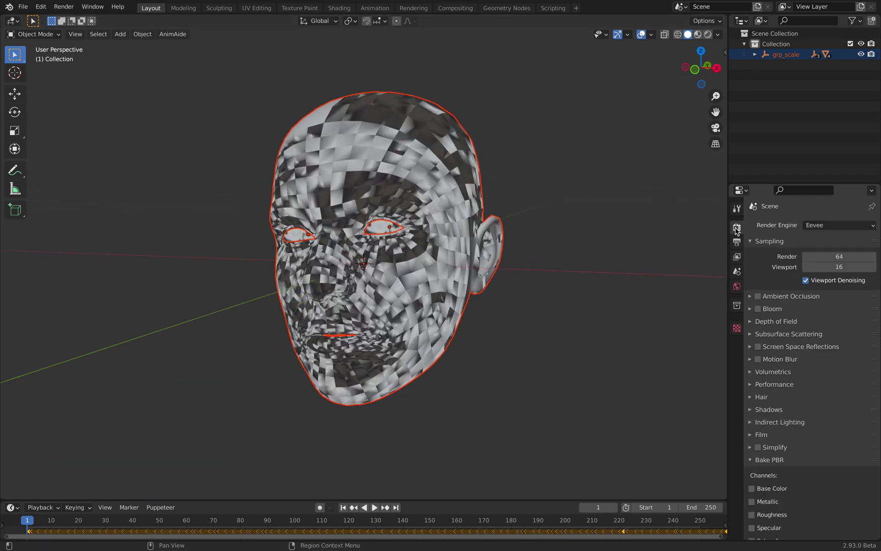
Select the head mesh and uncheck Normals > Auto Smooth in its Object Data properties
click(736, 242)
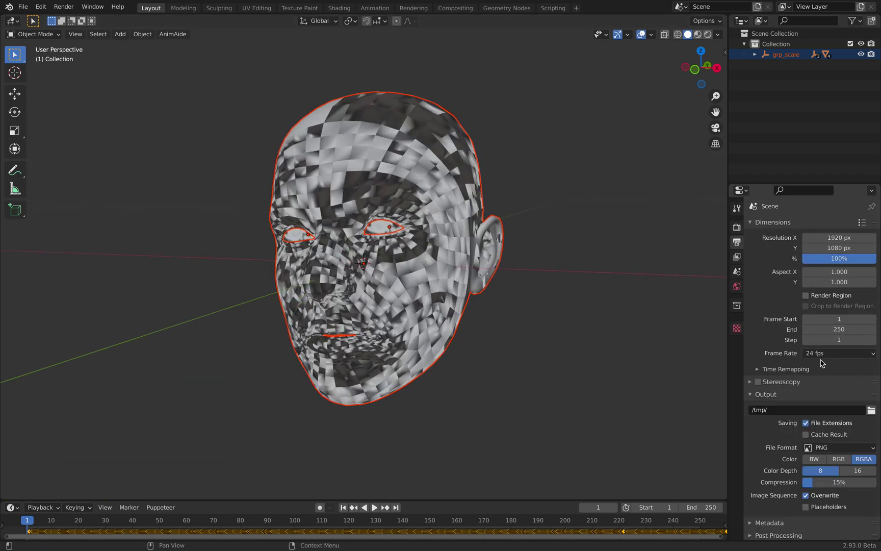
scroll(612, 299, down, 3)
middle_drag(579, 296, 477, 192)
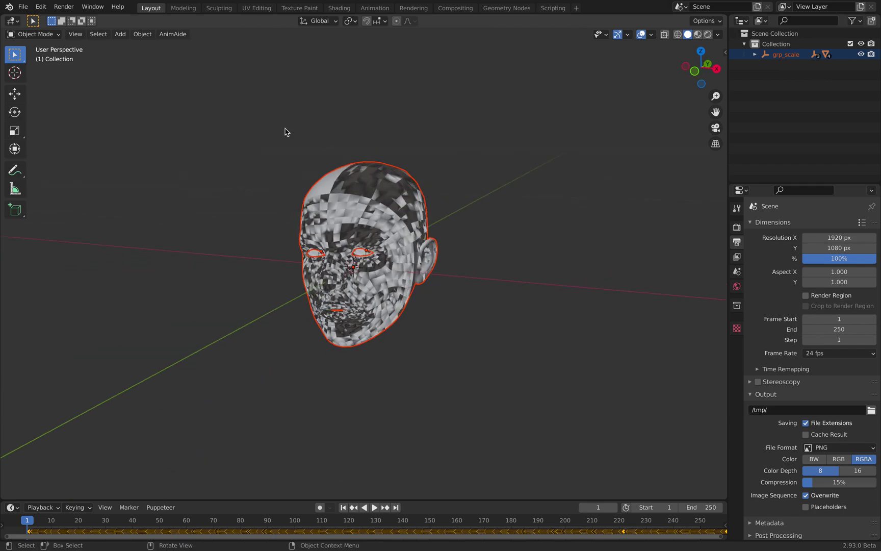
click(250, 149)
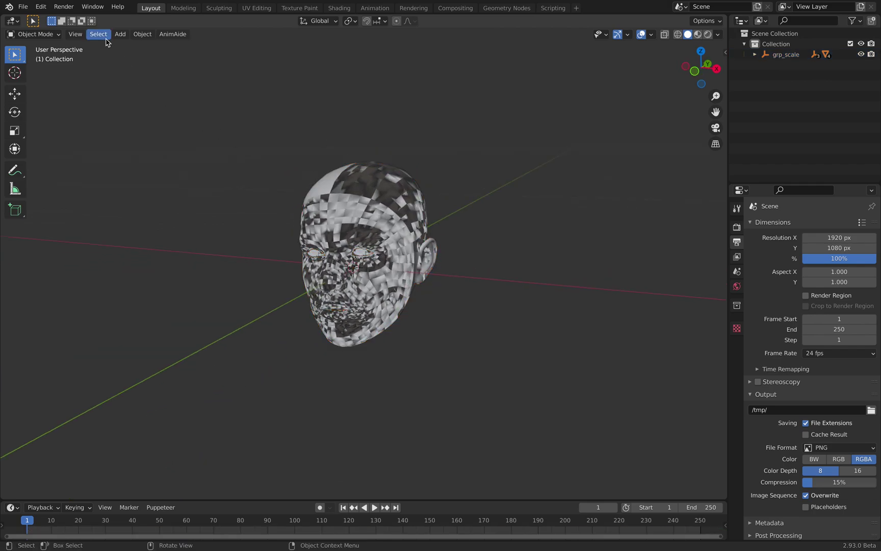
click(106, 41)
mouse_move(148, 109)
click(204, 109)
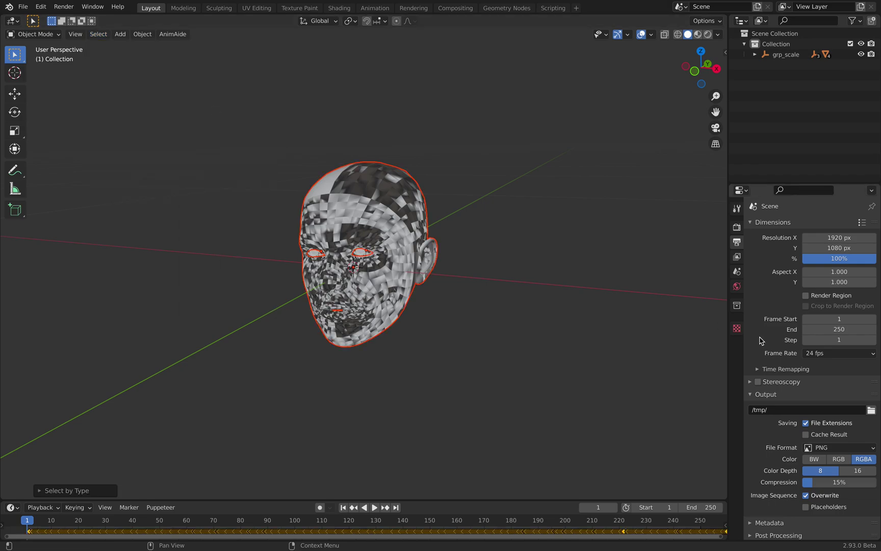
click(414, 237)
click(737, 397)
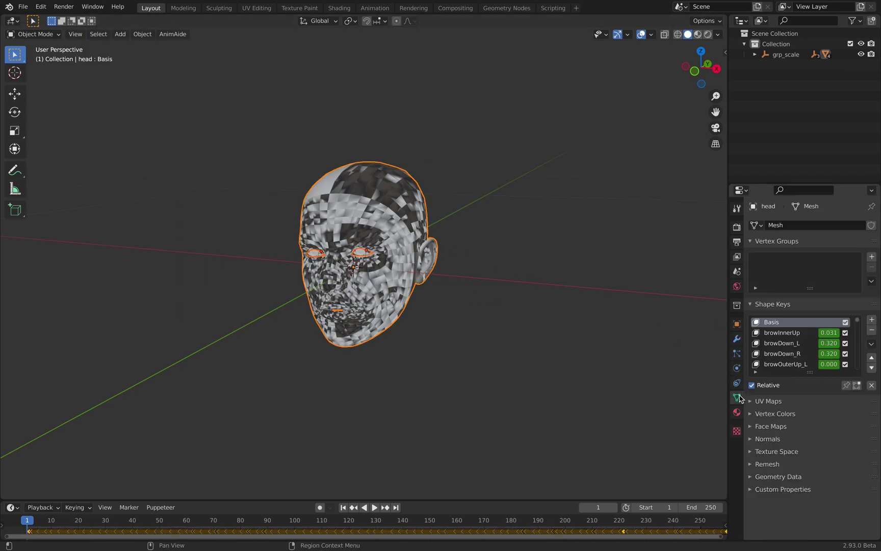
click(766, 441)
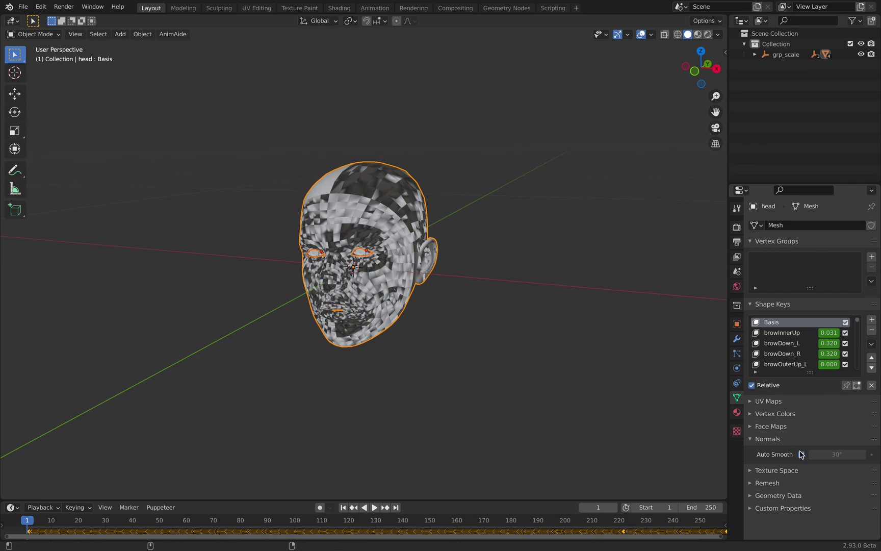
click(801, 454)
Play the head's face-capture animation, stopping at frame 149, then bring up File > Import
mouse_move(440, 248)
middle_down()
mouse_move(470, 249)
mouse_move(477, 239)
mouse_move(464, 238)
middle_up()
click(470, 249)
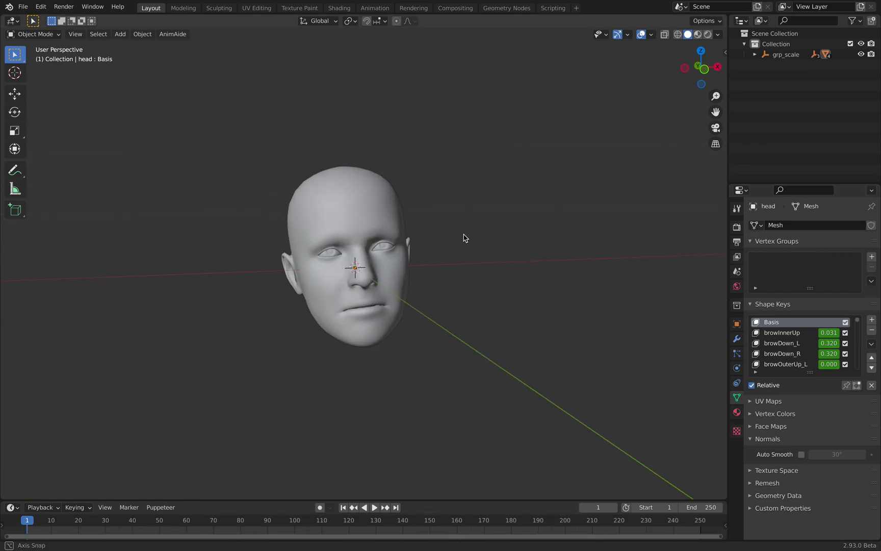
key(space)
middle_drag(474, 306, 444, 303)
key(space)
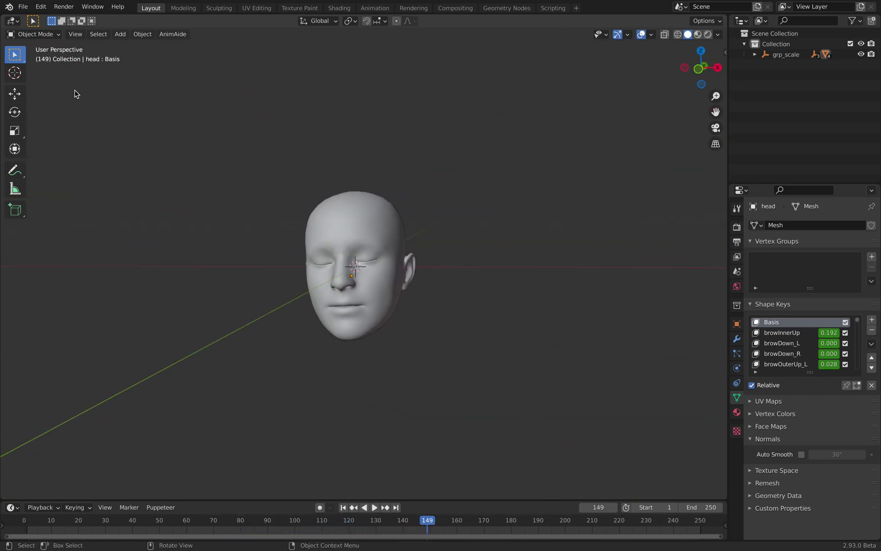
click(23, 6)
mouse_move(53, 150)
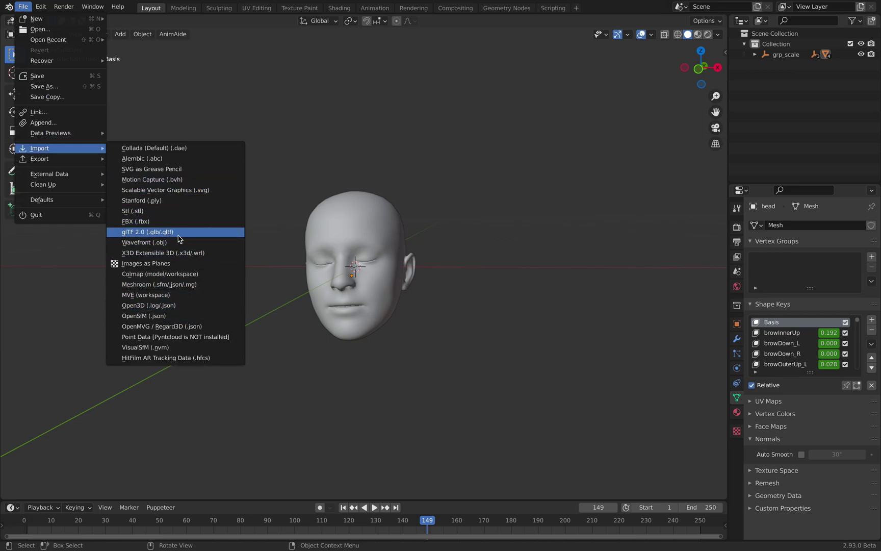
Import the caroware .mov as a Shadeless image plane
key(Escape)
key(ctrl+Left)
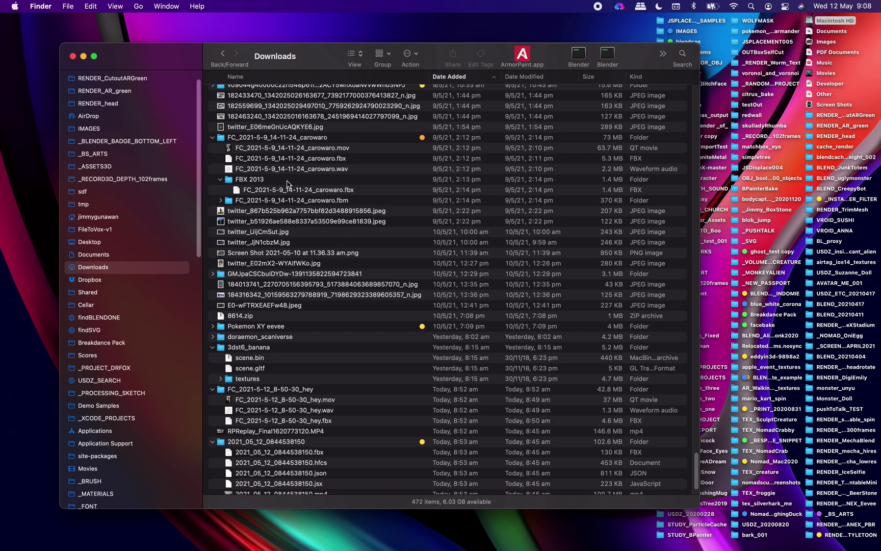
drag(286, 148, 516, 376)
key(ctrl+Right)
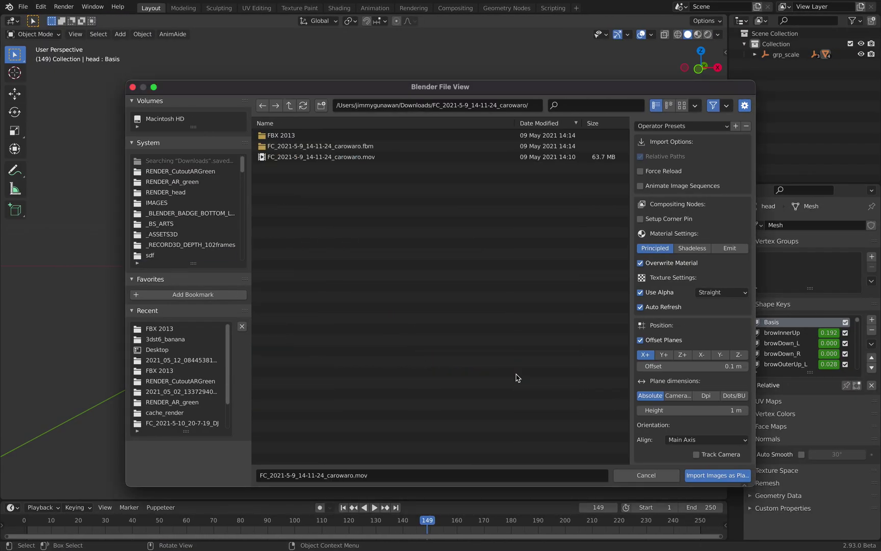
click(692, 248)
click(379, 157)
click(718, 474)
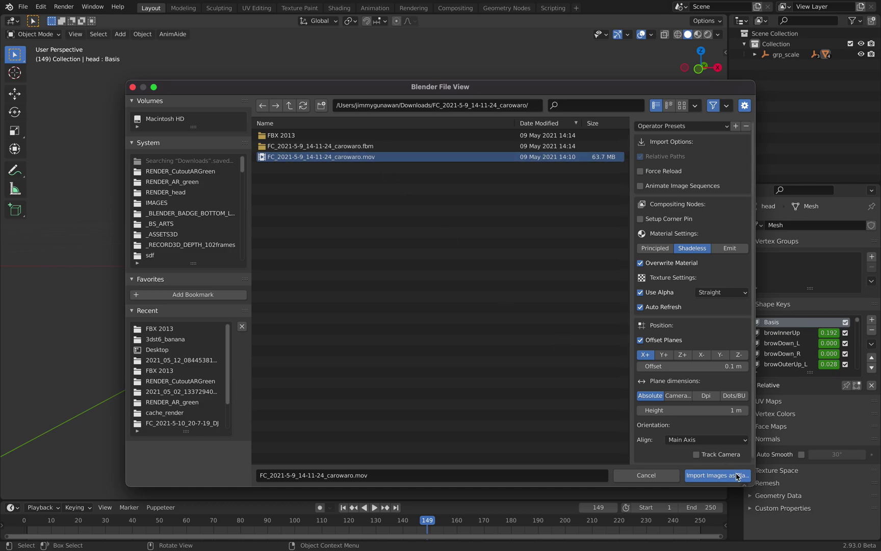
Rotate the plane 90° on X to stand upright and view it front-on in Material Preview
scroll(434, 351, down, 3)
text(rx)
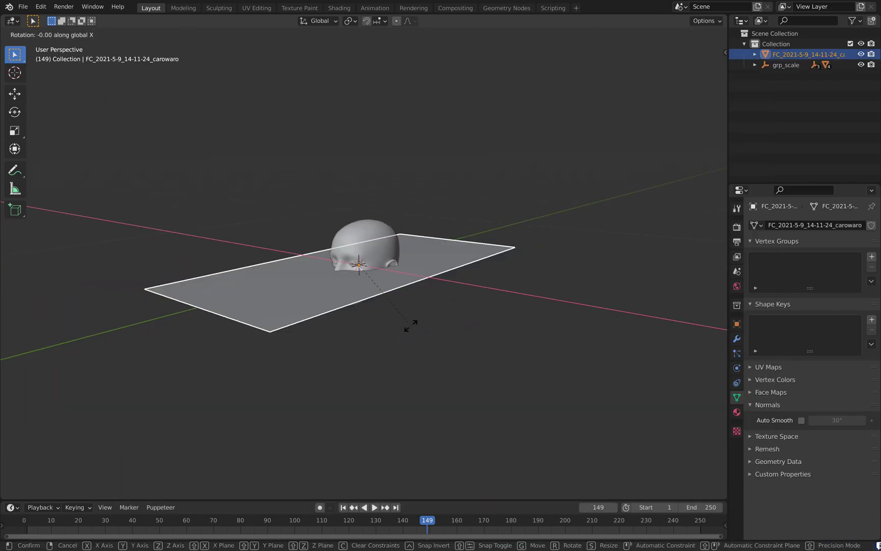
text(90)
key(Return)
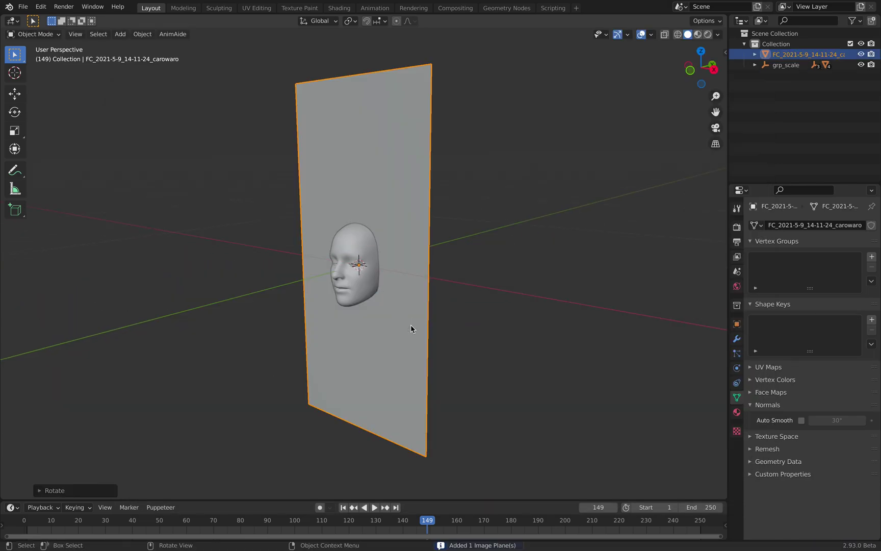
click(697, 35)
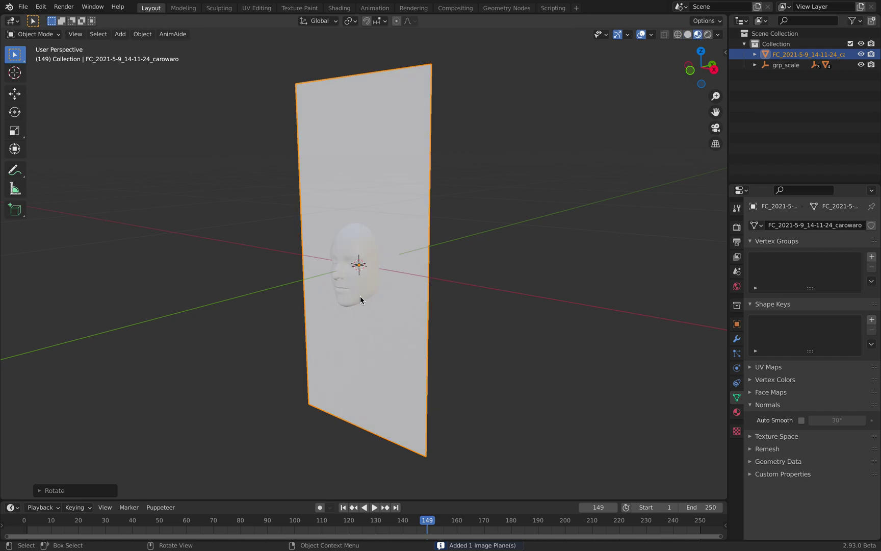
key(KP_1)
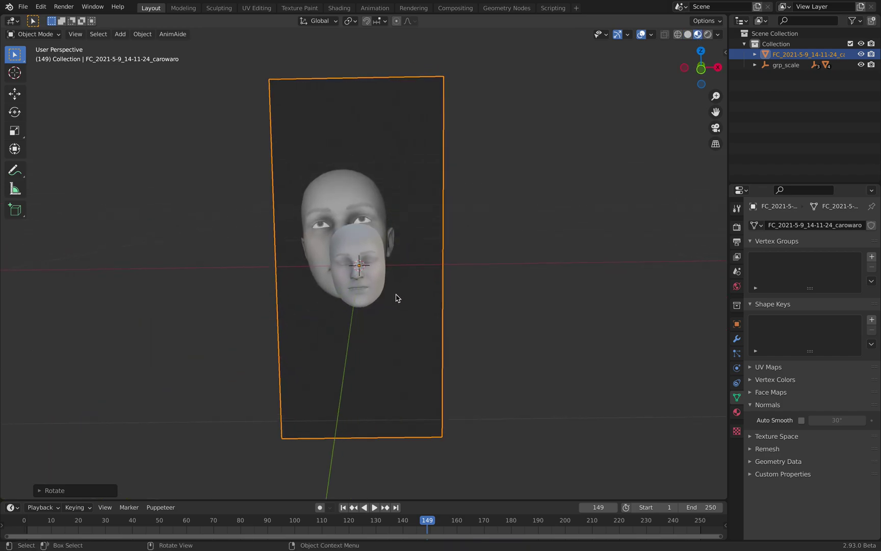
Play and scrub the timeline to check the video runs with the face animation, stopping at frame 269
key(space)
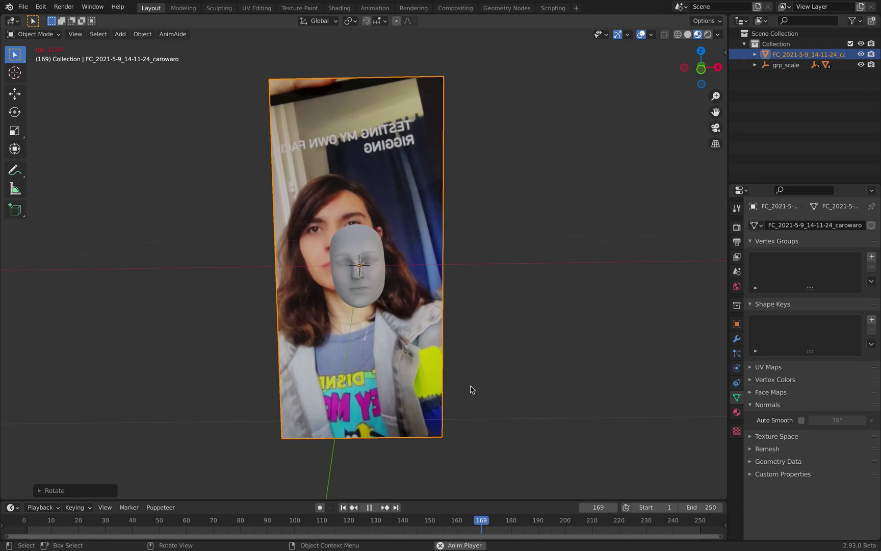
key(space)
scroll(556, 522, down, 1)
scroll(555, 519, down, 11)
middle_drag(534, 520, 421, 518)
drag(474, 519, 635, 524)
key(space)
scroll(635, 528, down, 2)
scroll(509, 525, down, 2)
drag(500, 524, 630, 519)
key(space)
drag(419, 522, 269, 523)
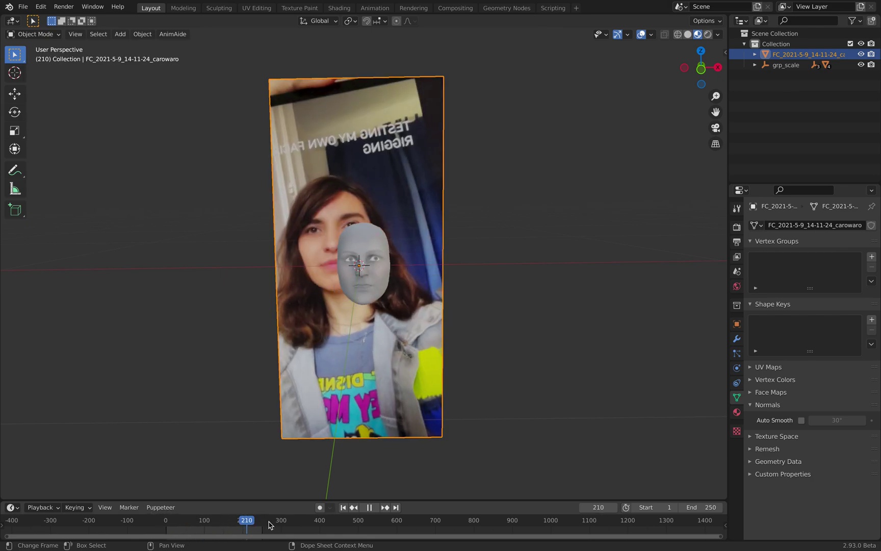
key(space)
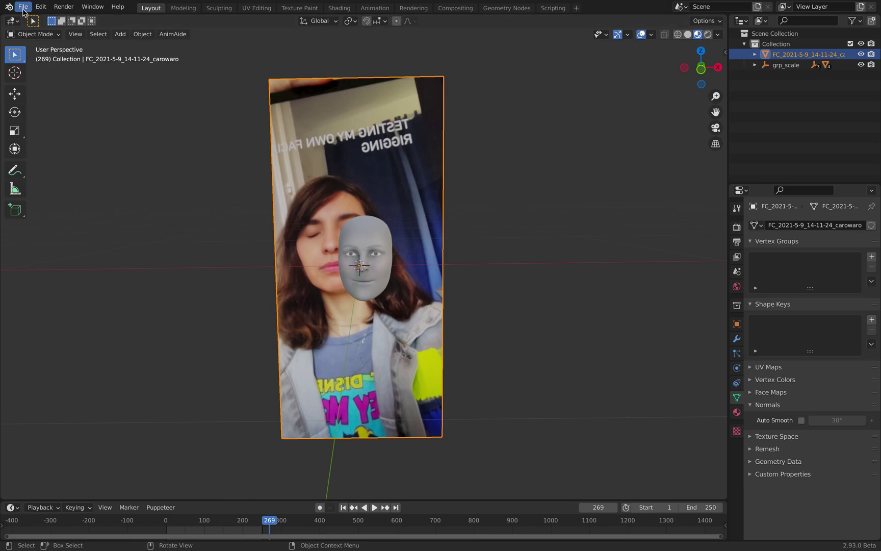
Open FC_2021-5-9_14-11-24_caroware.fbx from Downloads with TextEdit via Open With
key(ctrl+Left)
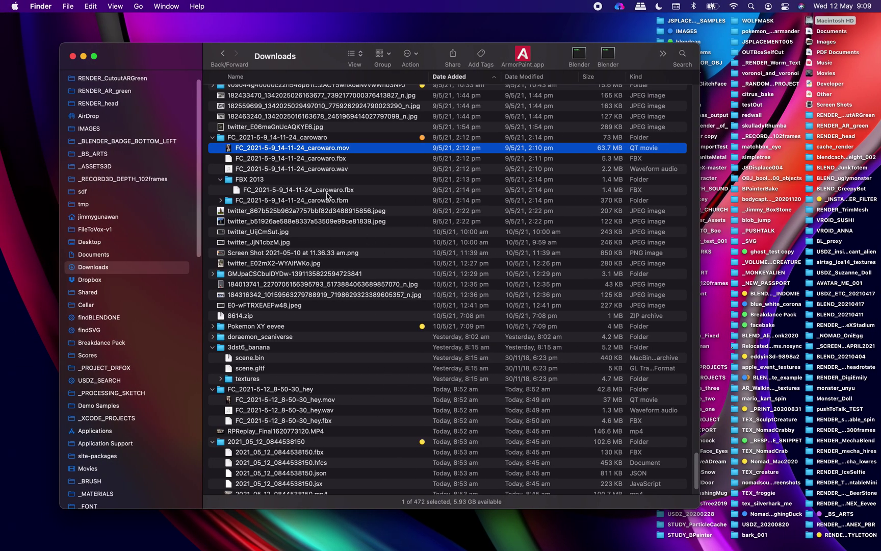
click(328, 190)
click(327, 157)
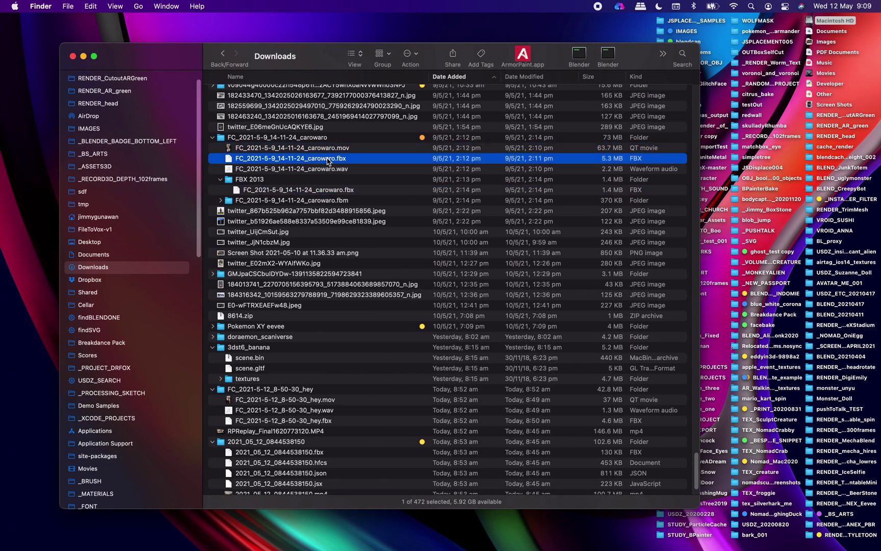
right_click(329, 158)
mouse_move(342, 175)
click(550, 177)
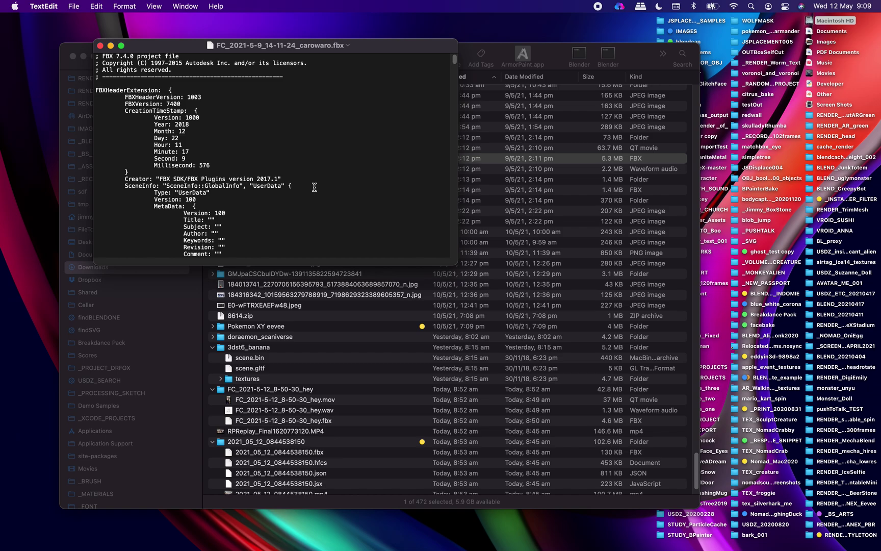
Search 'time' to reach TimeMode, change 11 to 3, save the file and close it
key(cmd+f)
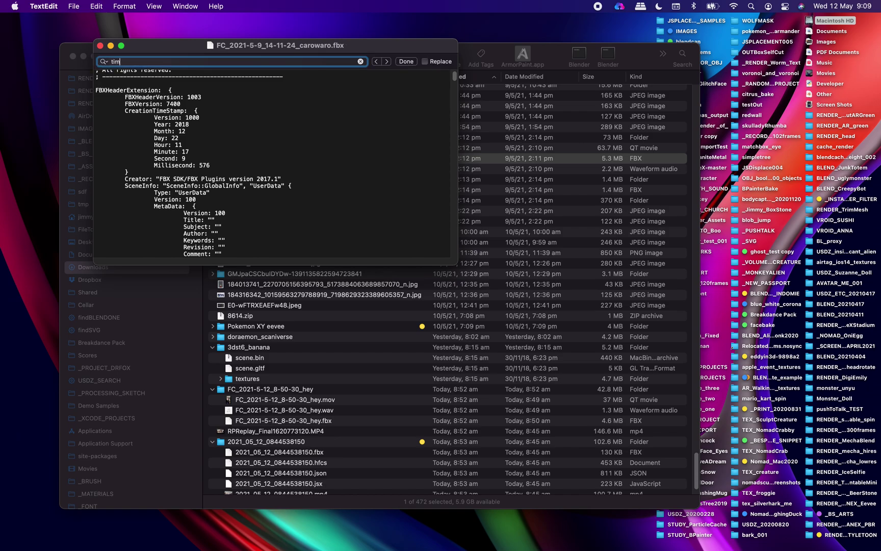
key(Return)
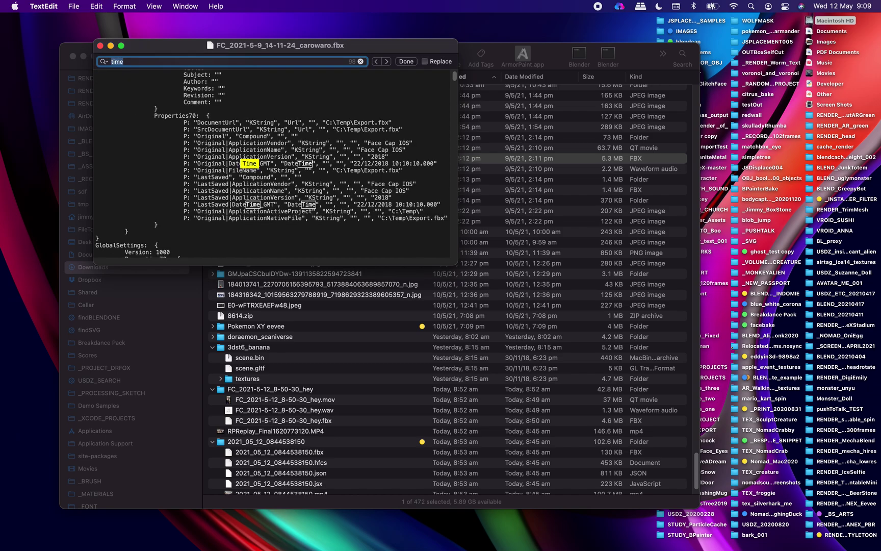
key(Return)
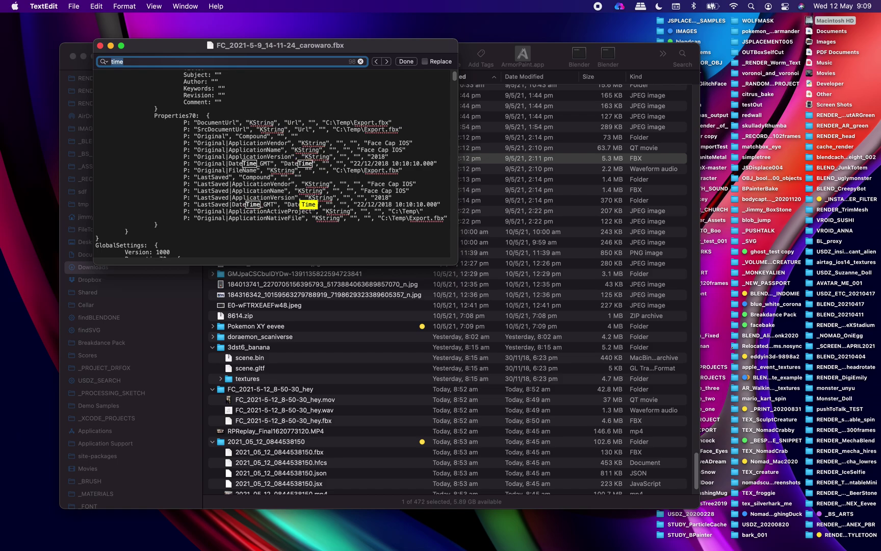
key(Return)
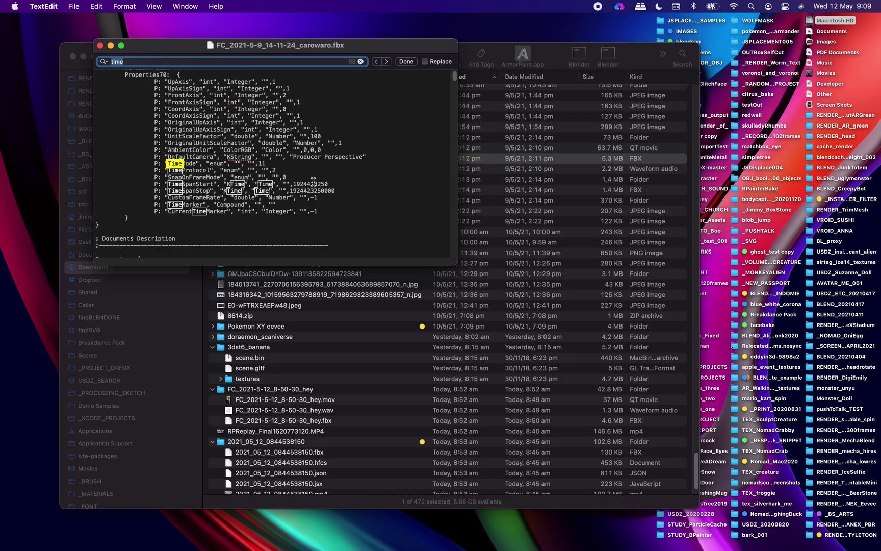
click(201, 168)
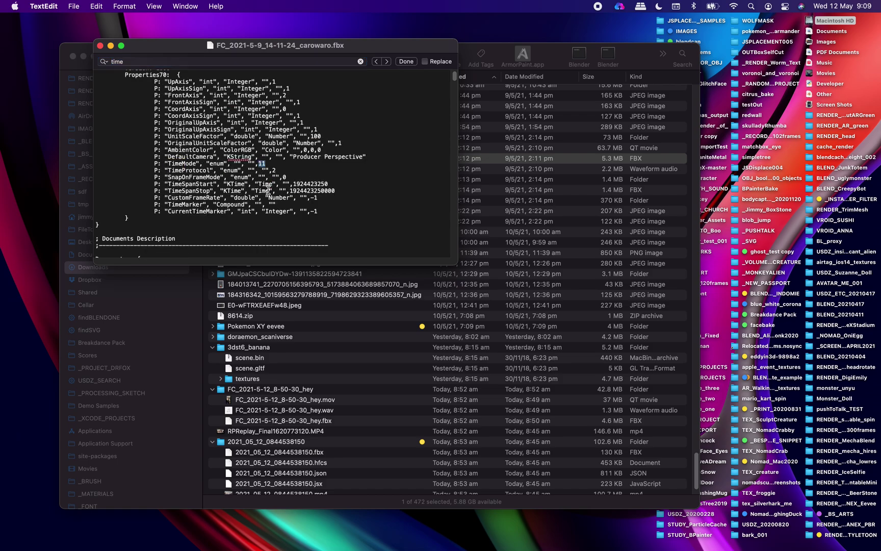
text(3)
key(super+s)
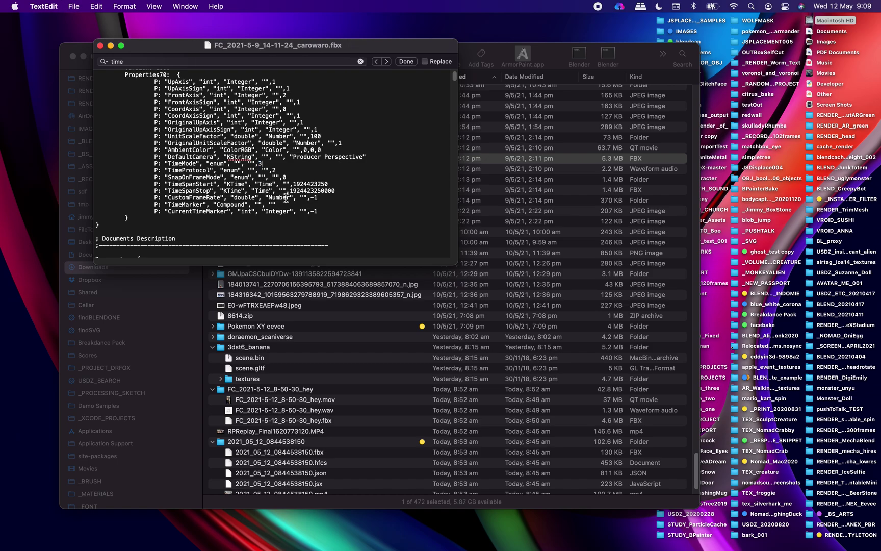
click(100, 46)
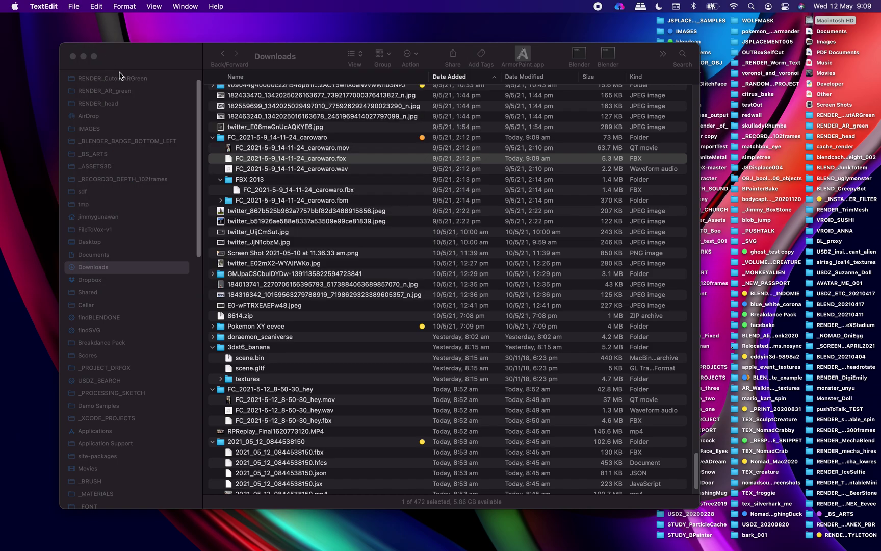
Move the FBX 2013 folder to Trash and launch FBX Converter from the toolbar overflow
click(265, 179)
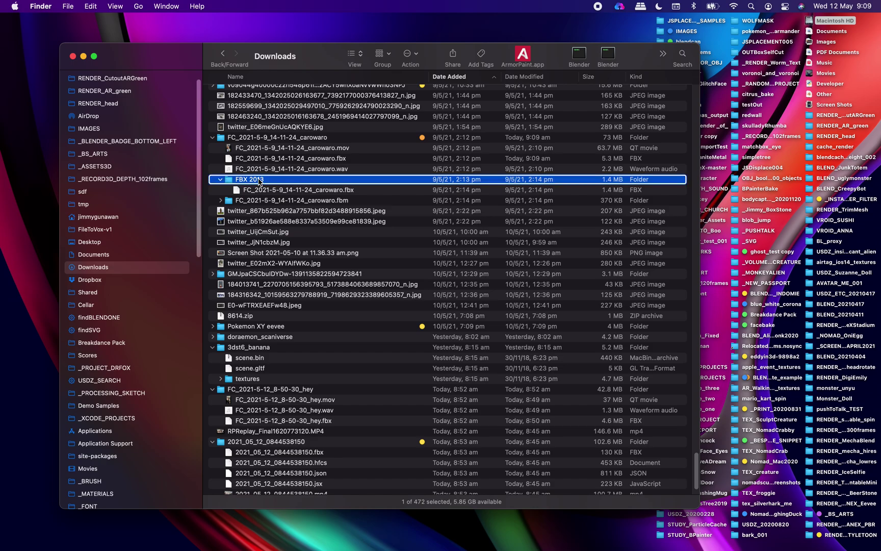
right_click(261, 180)
click(278, 202)
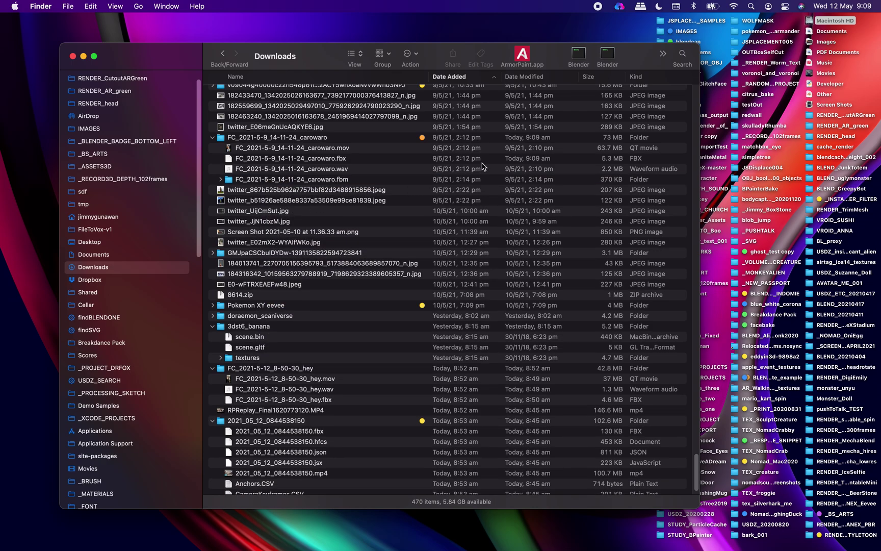
click(668, 58)
click(675, 85)
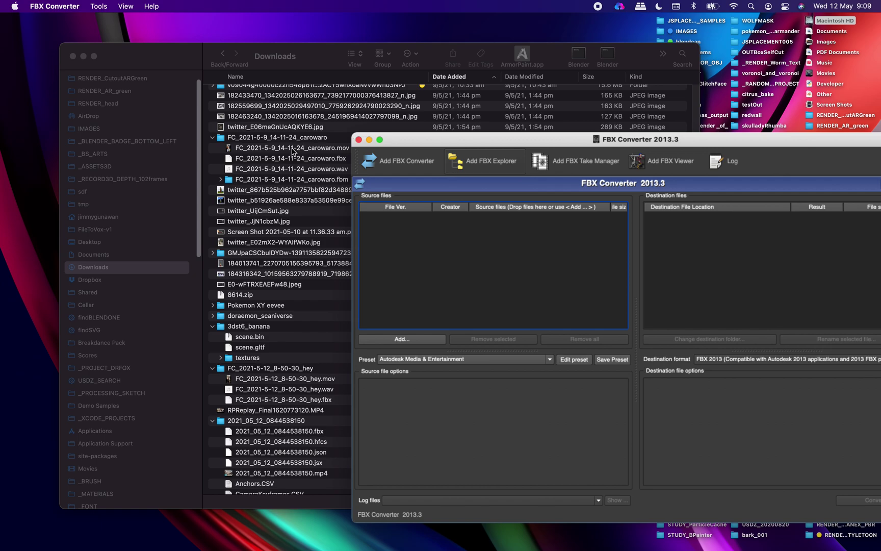
Load the caroware FBX into FBX Converter and convert it to FBX 2013
click(297, 152)
drag(295, 158, 774, 206)
drag(777, 142, 565, 129)
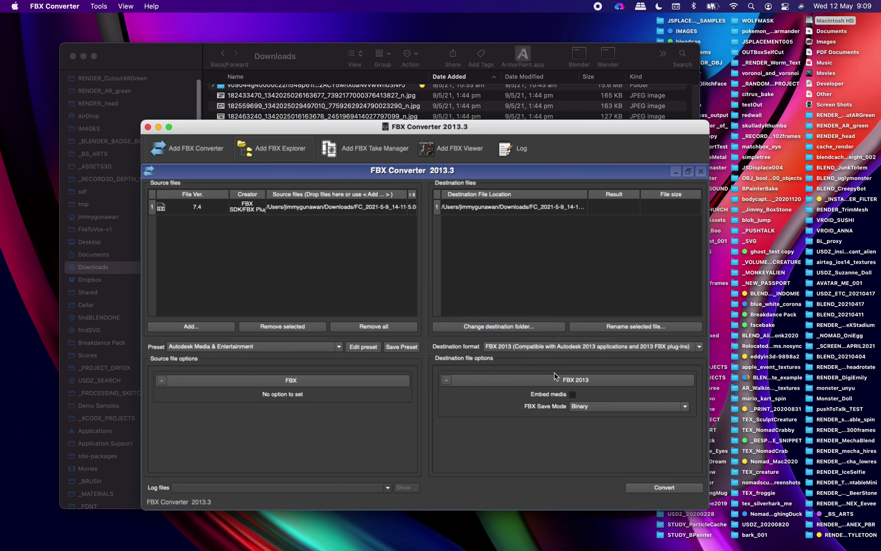
click(648, 488)
In Blender, delete the grp_scale hierarchy with its face mesh, leaving only the video plane
key(ctrl+Right)
click(789, 65)
right_click(790, 70)
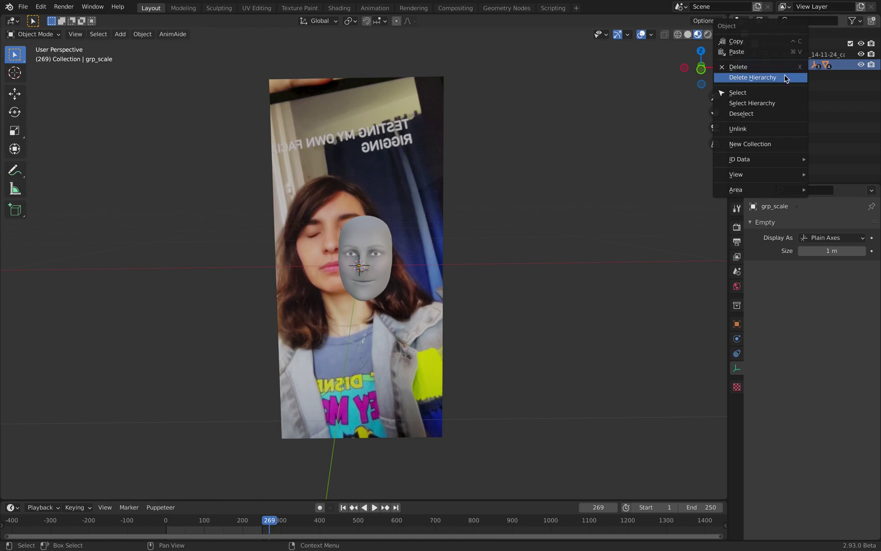
click(787, 75)
middle_drag(503, 218, 507, 220)
Expand the new FBX 2013 folder in Finder and select the converted file
key(ctrl+Left)
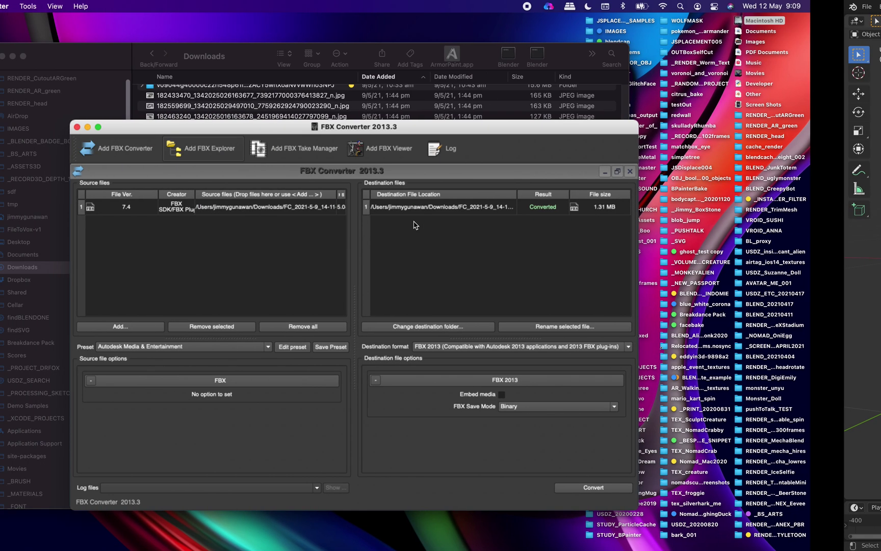
click(174, 61)
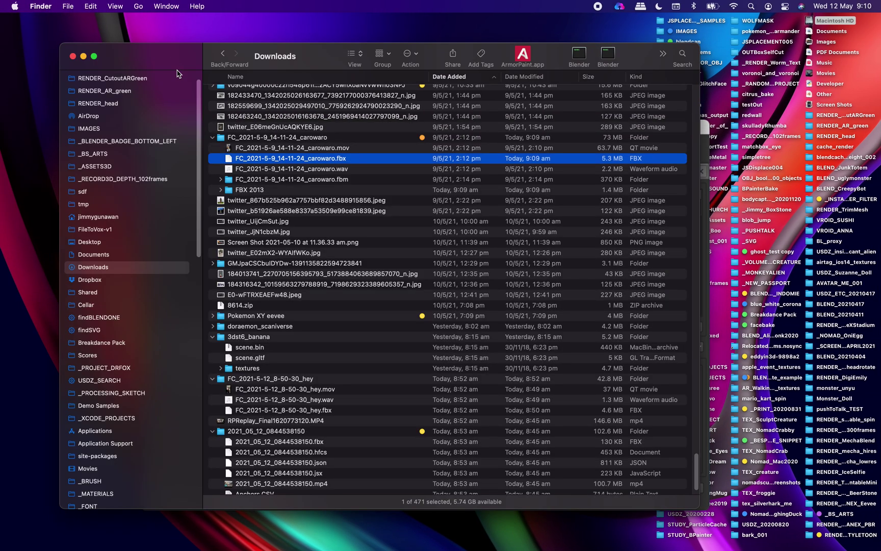
click(221, 190)
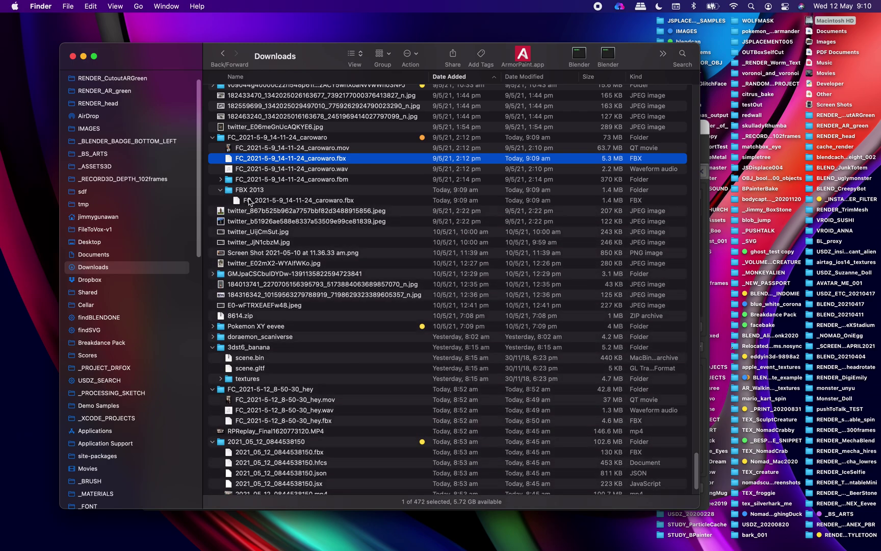
click(250, 200)
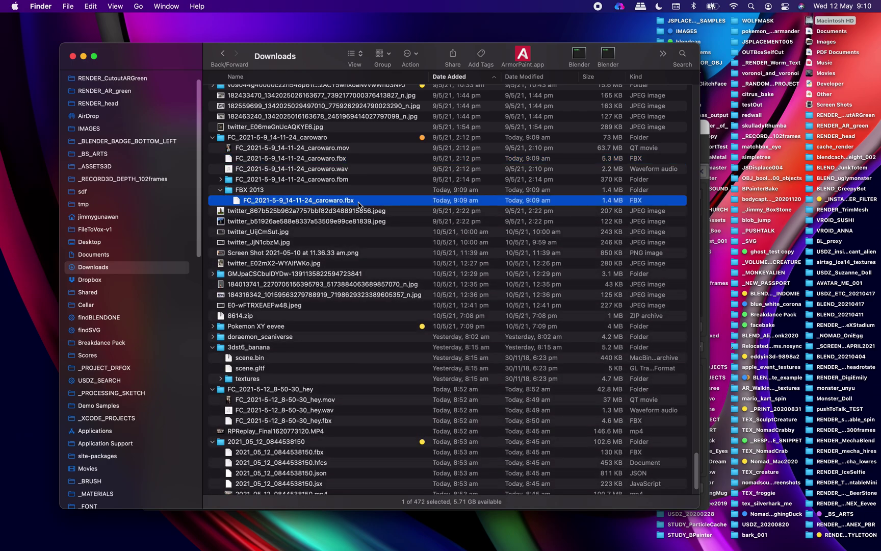
key(ctrl+Right)
click(25, 9)
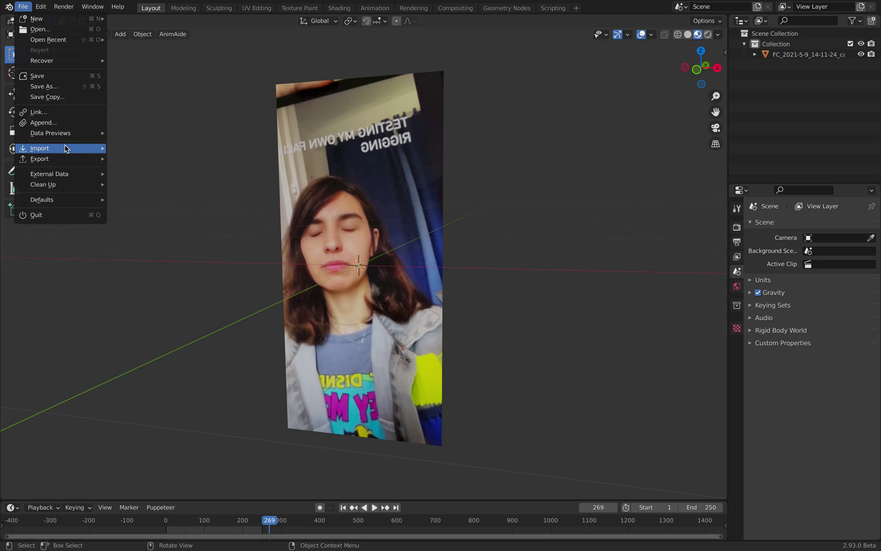
Set the scene frame rate to 60 fps in Output properties
click(737, 227)
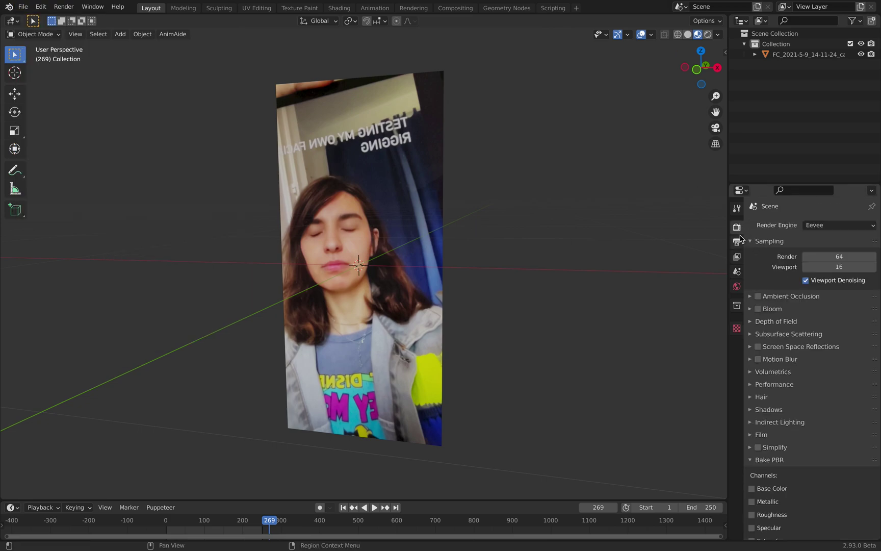
click(737, 241)
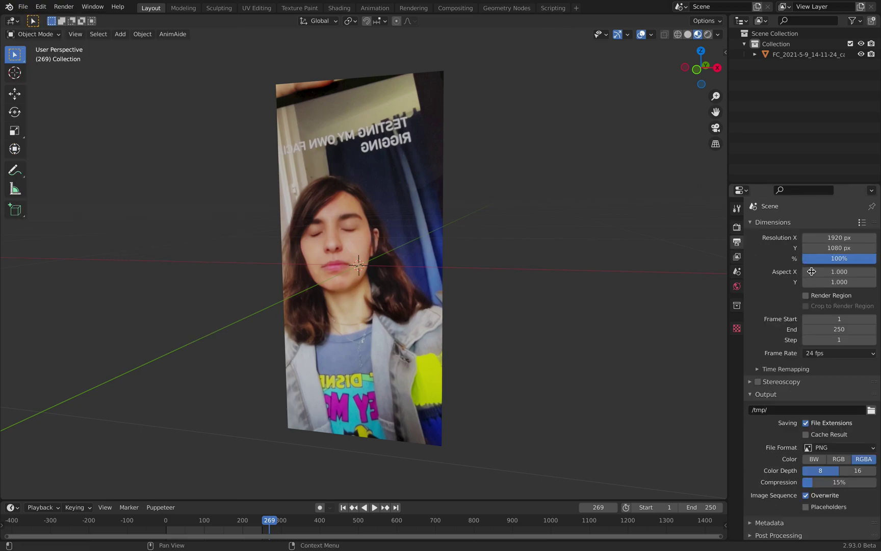
click(837, 356)
click(839, 439)
middle_drag(488, 260, 82, 68)
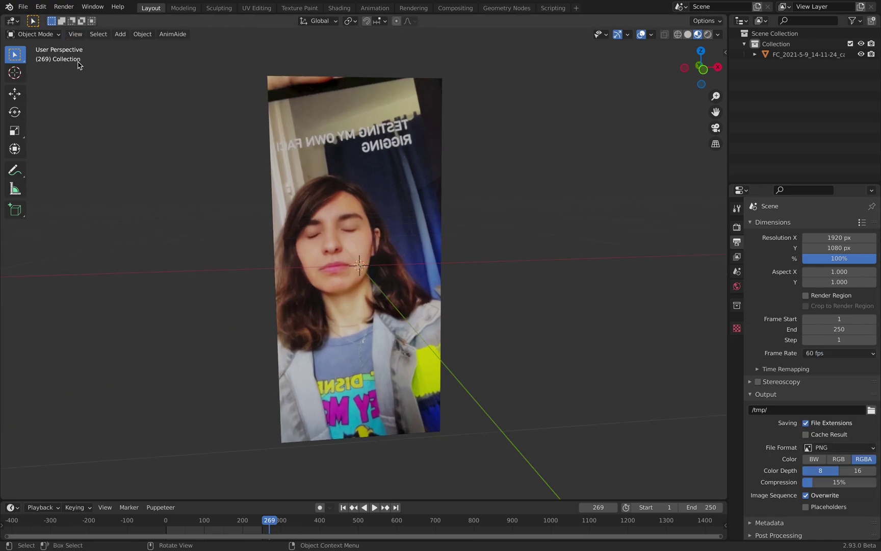
Import the FBX 2013 copy of FC_2021-5-9_14-11-24_carowaro.fbx and scrub to frame 1048
click(23, 7)
mouse_move(66, 148)
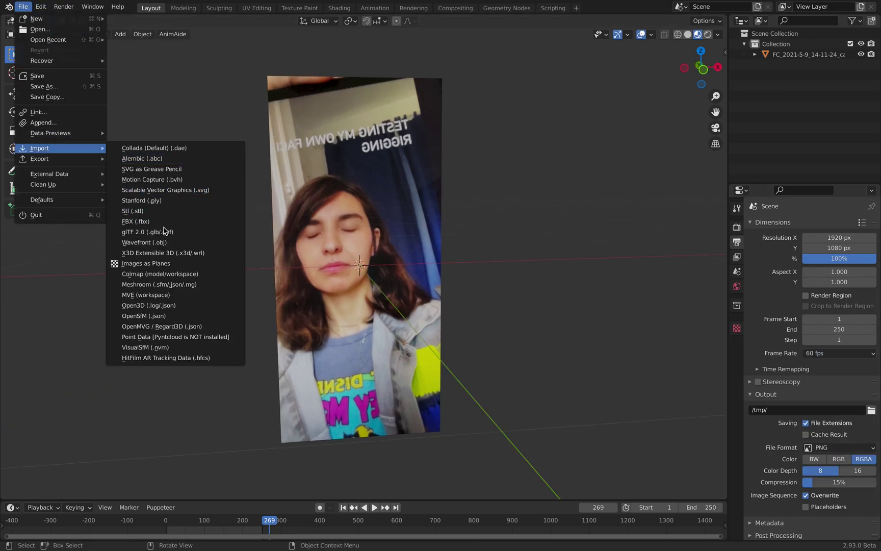
key(ctrl+Left)
drag(303, 204, 431, 255)
key(ctrl+Right)
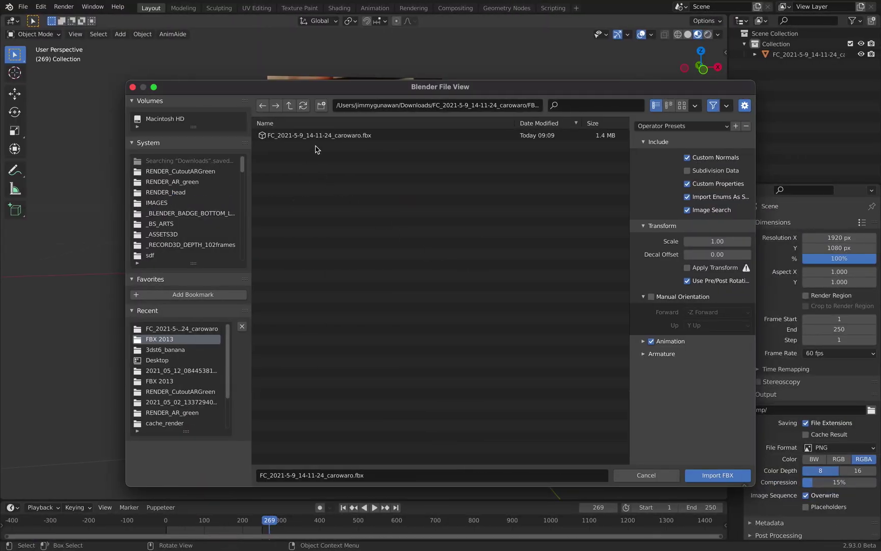
click(323, 136)
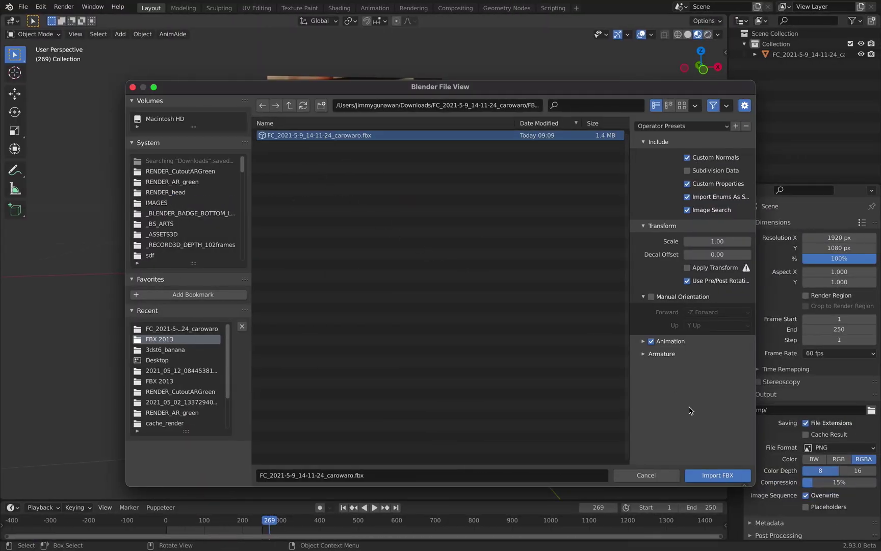
click(717, 475)
middle_drag(450, 366, 328, 482)
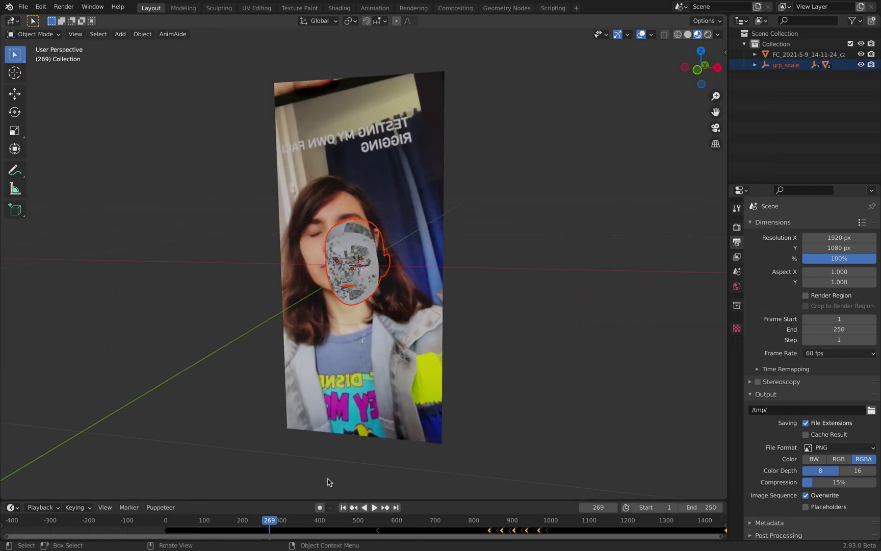
drag(385, 523, 569, 523)
Select all meshes, make the head active, and uncheck Auto Smooth under Object Data normals
middle_drag(499, 352, 512, 353)
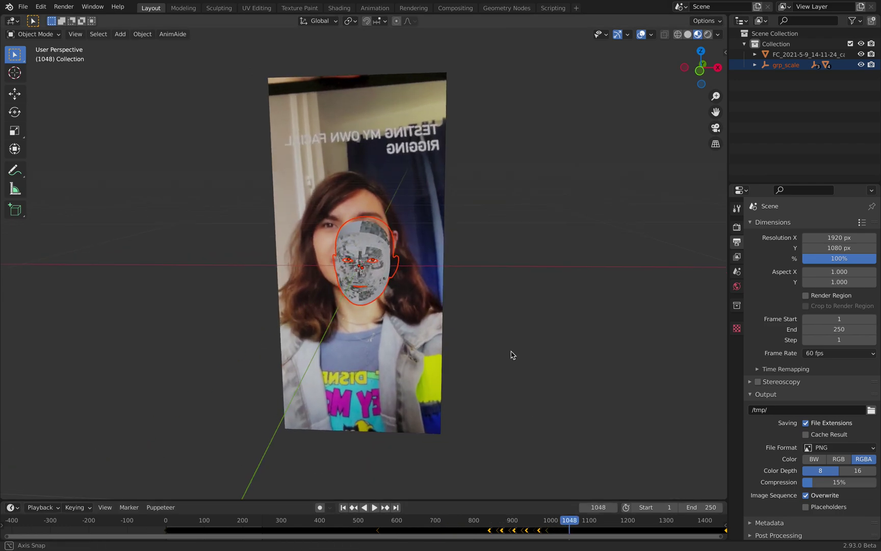
click(150, 124)
click(104, 36)
mouse_move(141, 106)
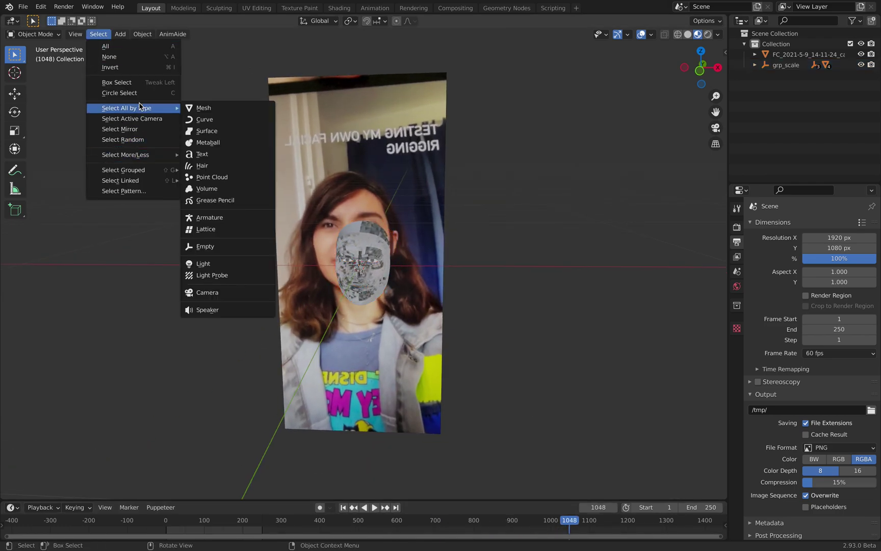
click(215, 109)
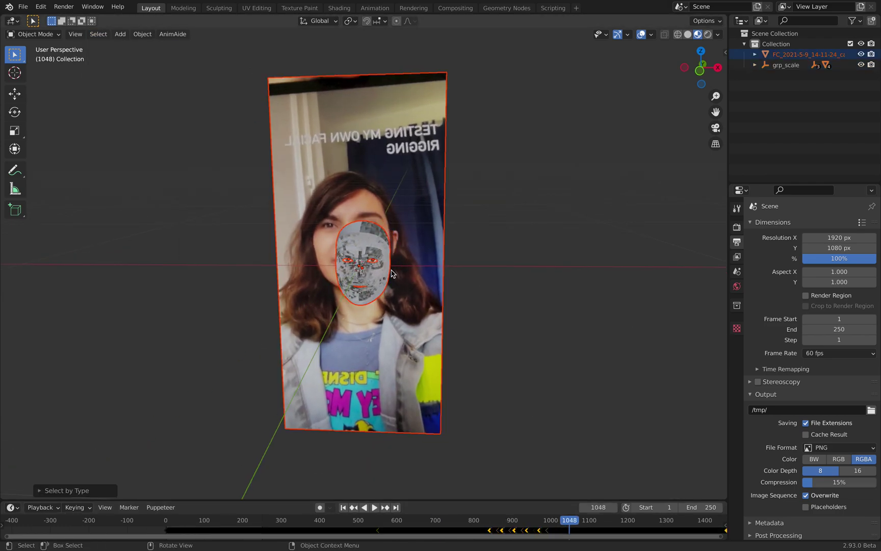
shift+click(377, 257)
click(737, 397)
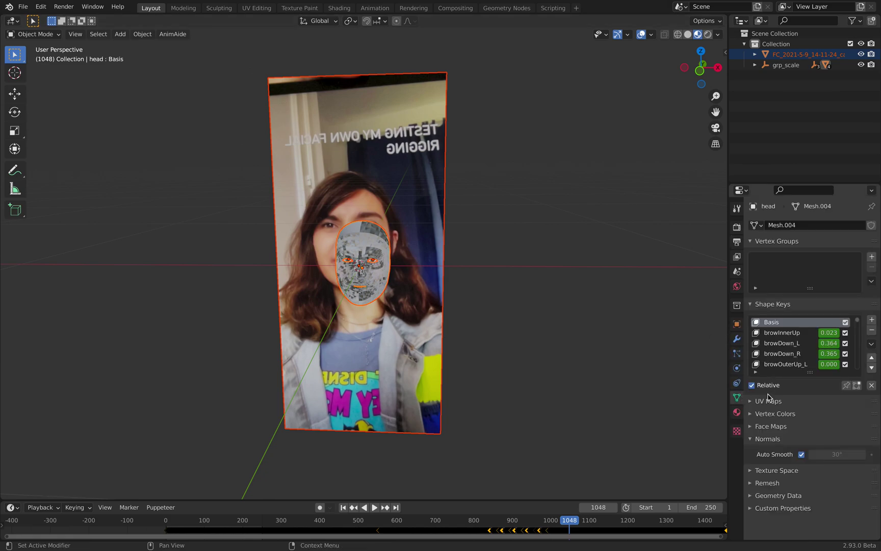
click(802, 454)
middle_drag(602, 322, 540, 286)
click(786, 64)
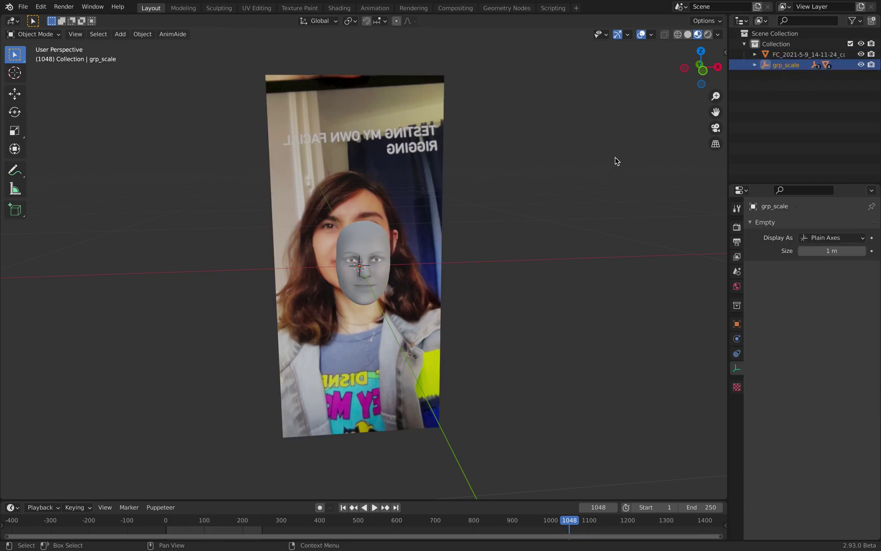
In front ortho view, scale grp_scale larger and move it beside the video's face
click(698, 71)
key(s)
click(528, 265)
key(g)
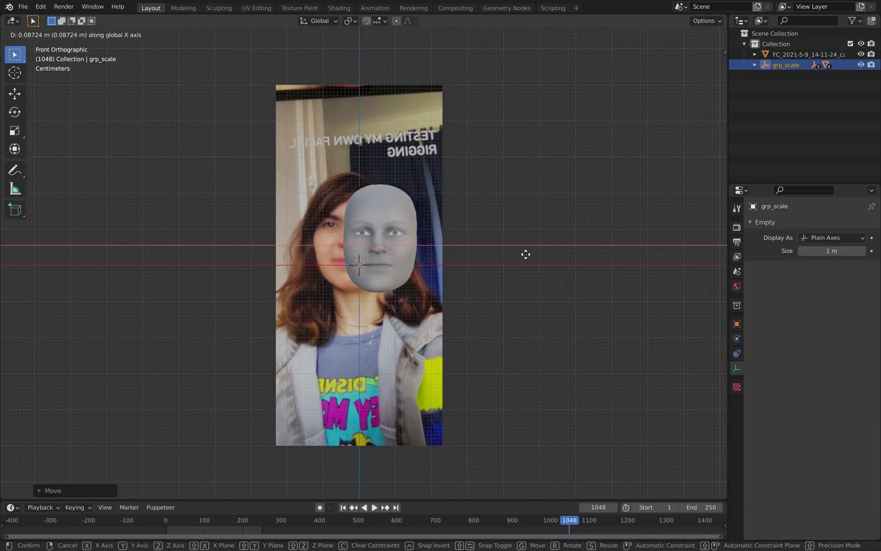
click(584, 261)
Set the scene end frame to 1000 and deselect the head group
scroll(343, 520, down, 3)
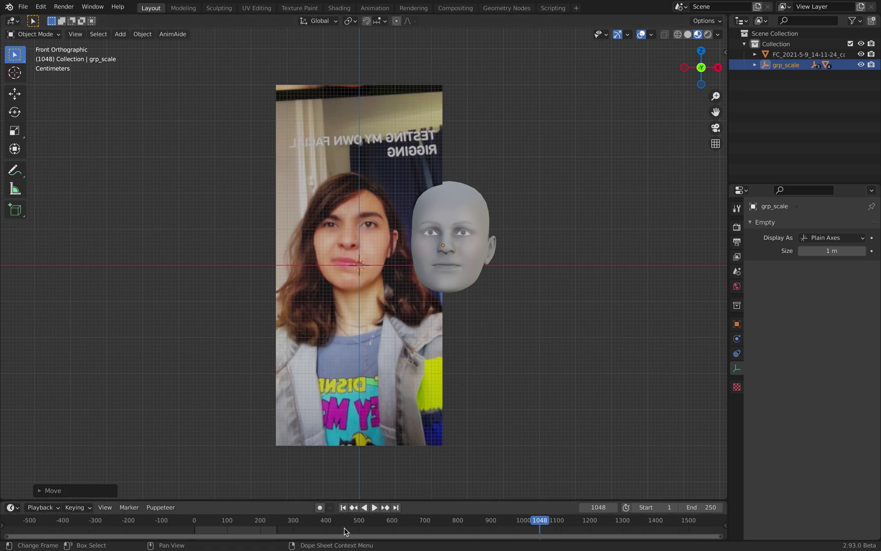
text(00)
key(Return)
click(555, 315)
click(22, 6)
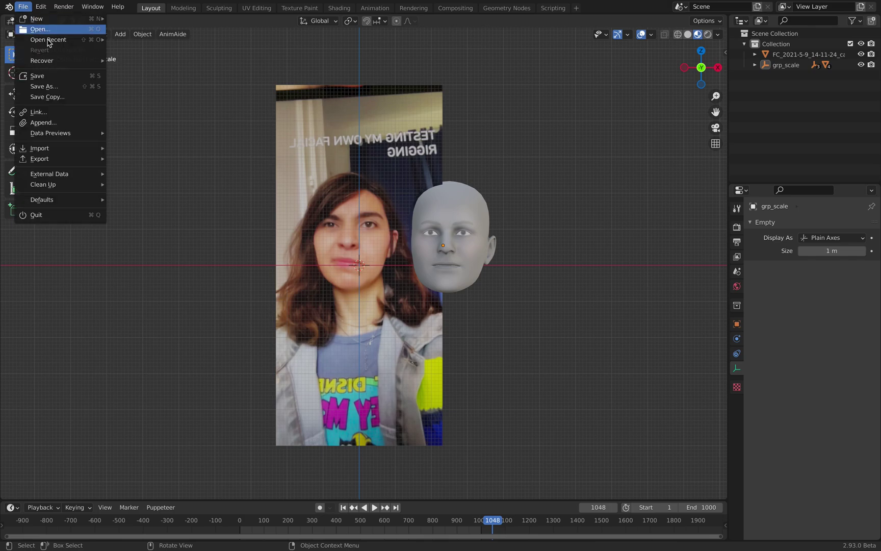
Save the scene as carowaro_001.blend on the Desktop
click(55, 85)
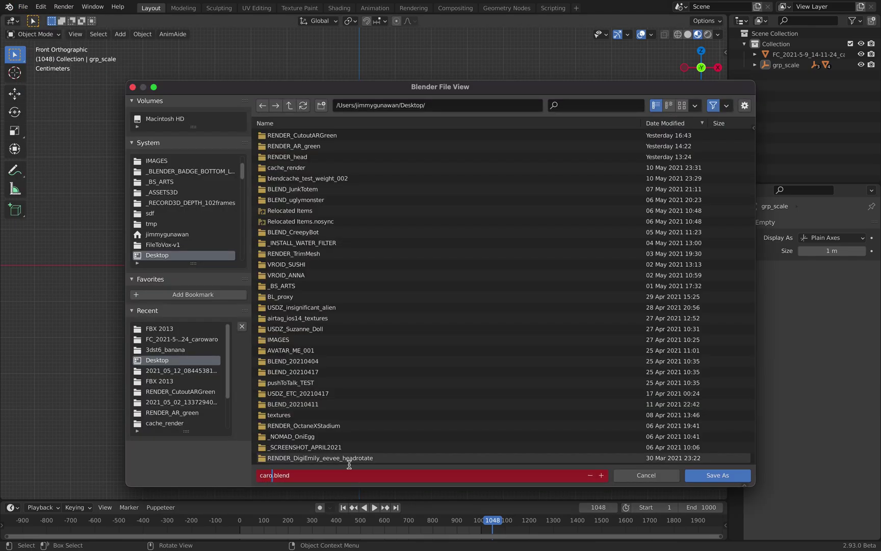
text(carowaro_001)
key(Return)
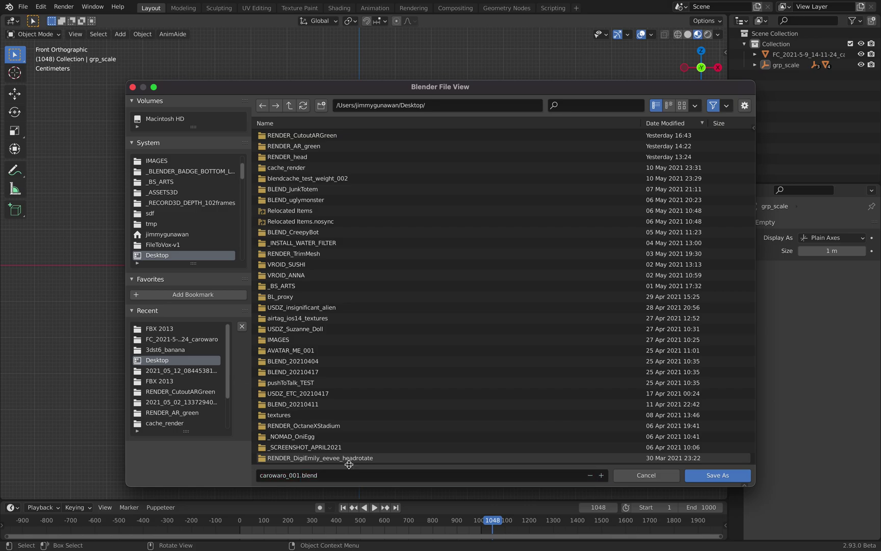
click(710, 478)
Scrub through the animation, select all, and enlarge the timeline to inspect the keyframes
scroll(331, 523, down, 8)
middle_drag(339, 531, 286, 527)
drag(261, 521, 493, 526)
drag(438, 529, 481, 392)
key(a)
scroll(470, 468, up, 3)
scroll(465, 529, up, 3)
scroll(520, 442, up, 11)
middle_drag(549, 459, 411, 477)
scroll(412, 477, up, 10)
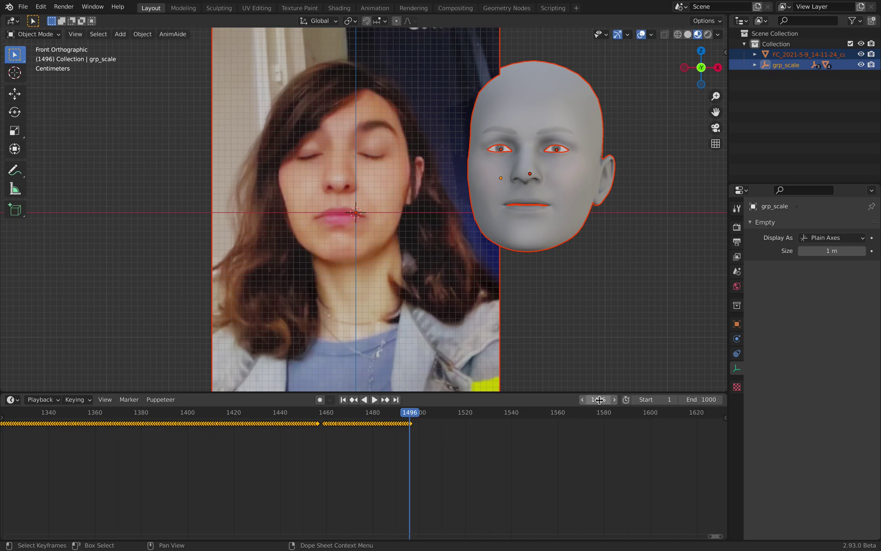
Set the scene end frame to 1496
key(ctrl+c)
key(ctrl+v)
click(545, 338)
scroll(443, 297, down, 10)
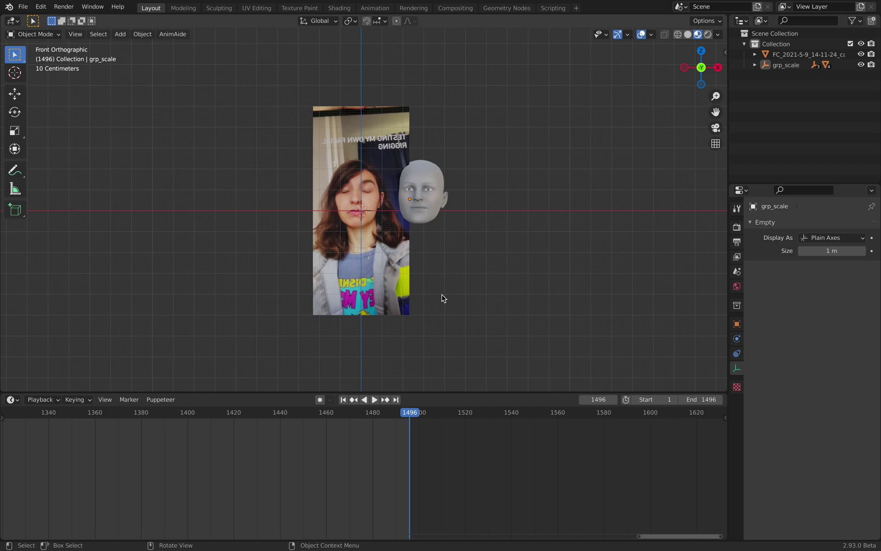
scroll(313, 449, down, 4)
scroll(407, 258, up, 11)
middle_drag(407, 256, 404, 261)
scroll(403, 262, down, 8)
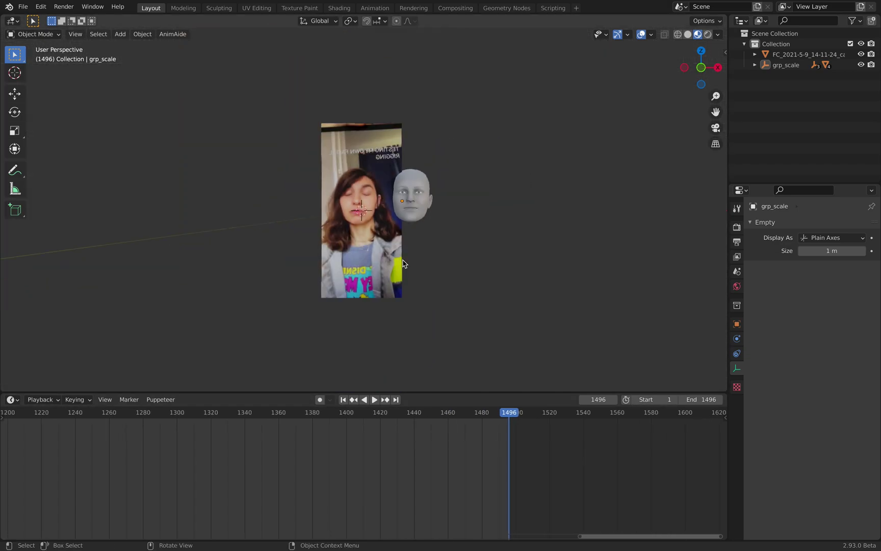
Play and scrub frames 1292–1339, and resave carowaro_001.blend
key(space)
click(232, 412)
drag(153, 403, 164, 402)
scroll(451, 211, up, 2)
middle_drag(451, 211, 466, 222)
key(ctrl+s)
scroll(445, 214, up, 2)
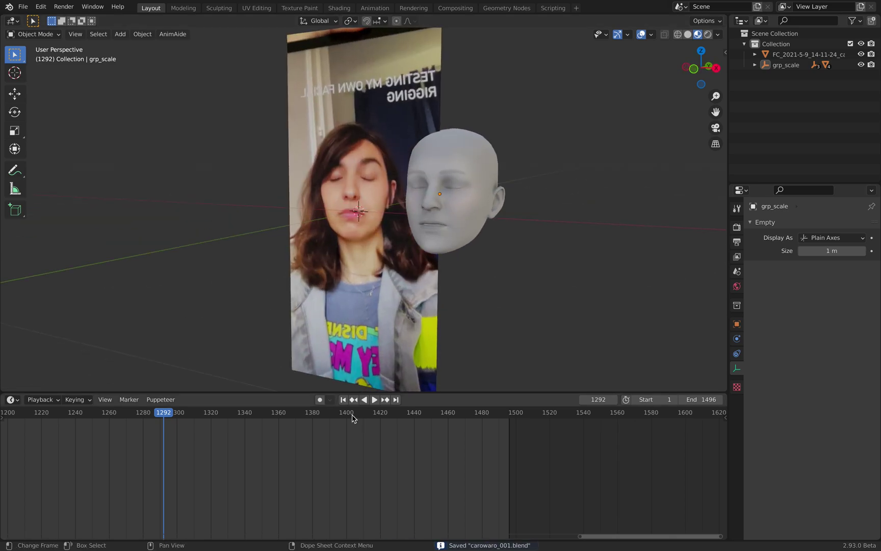
Play and scrub the shape-key animation between frames 1352 and 1475, then stop
click(352, 416)
key(space)
drag(442, 409, 266, 409)
key(space)
mouse_move(500, 228)
middle_down()
mouse_move(522, 227)
mouse_move(515, 229)
middle_up()
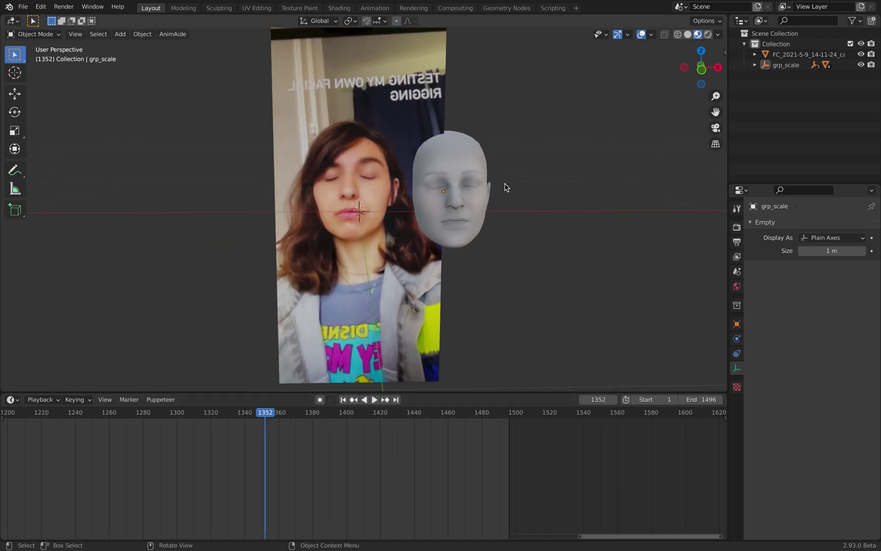
Select the head mesh, enlarge its Shape Keys list, then bring up File > Open Recent
click(484, 179)
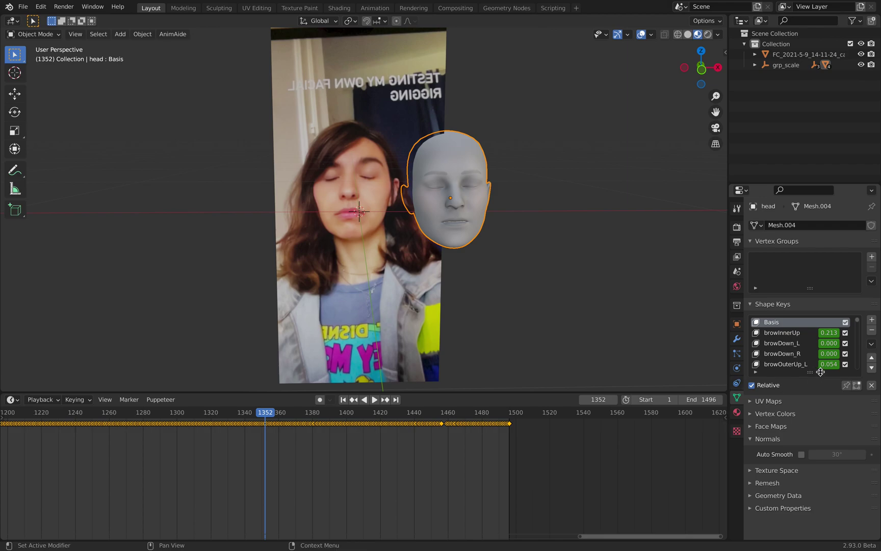
drag(810, 371, 810, 445)
middle_drag(429, 252, 527, 244)
click(529, 243)
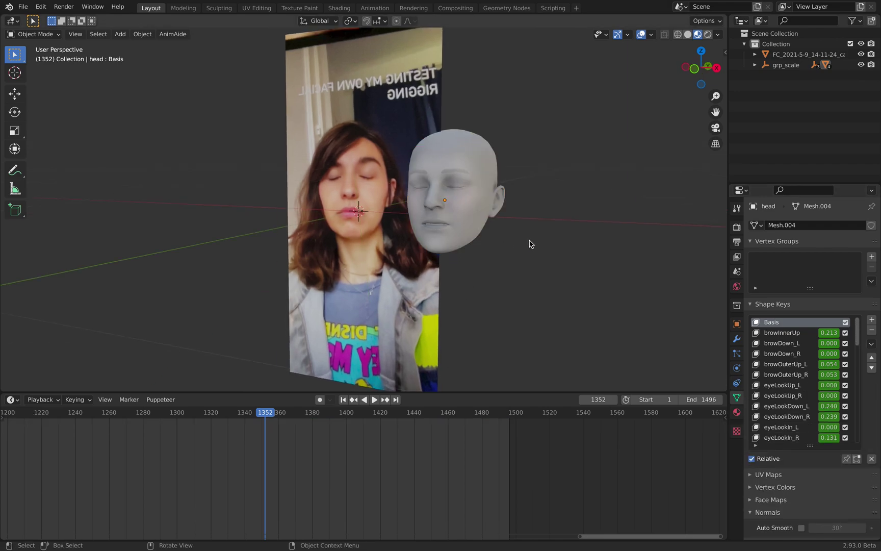
click(22, 6)
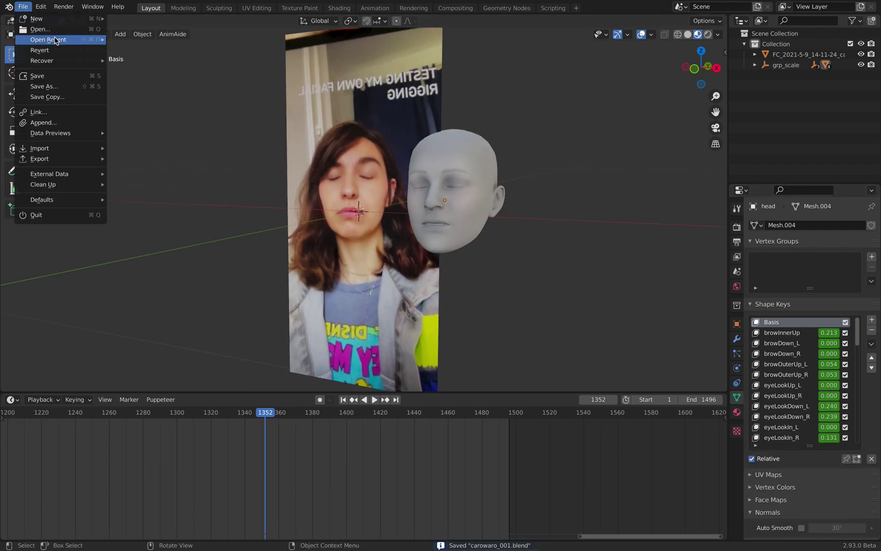
mouse_move(56, 40)
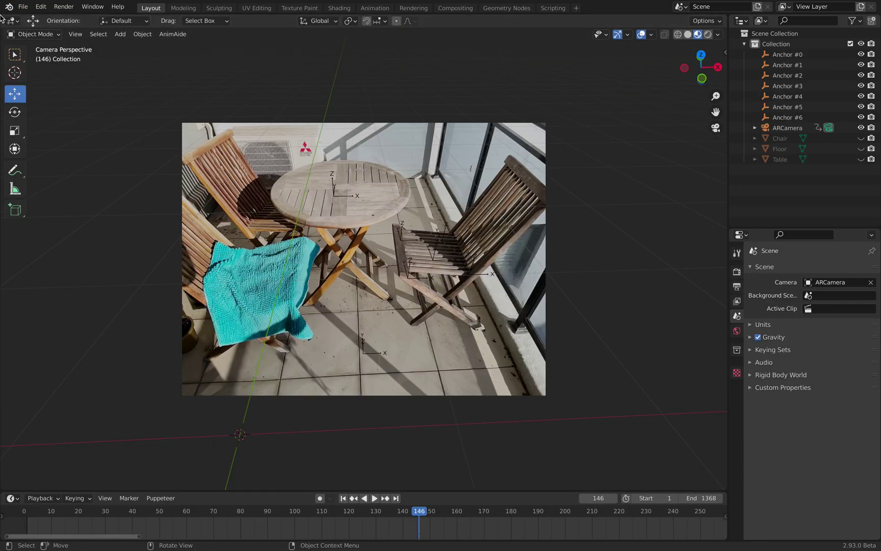
Save the scene as tracking_demo_002.blend
click(23, 6)
key(super+shift+s)
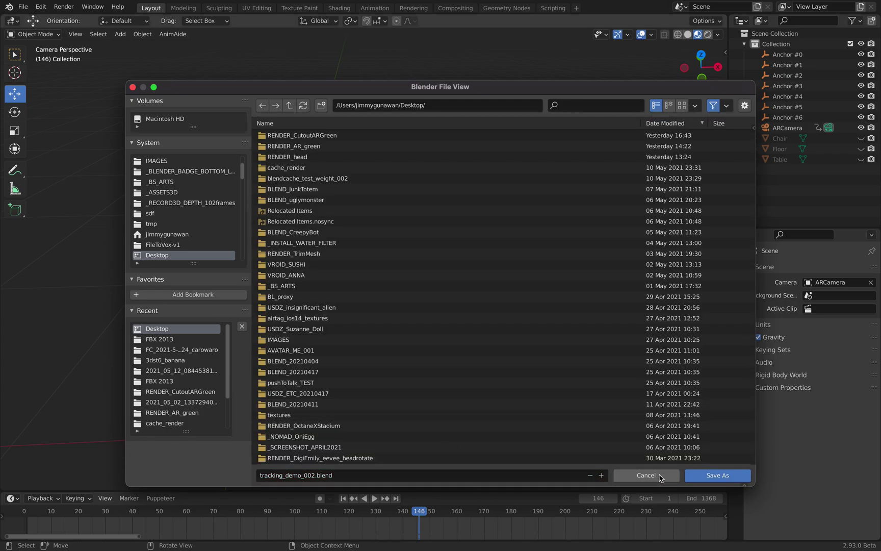
click(702, 474)
Show the File > Import format submenu, then dismiss it
click(24, 6)
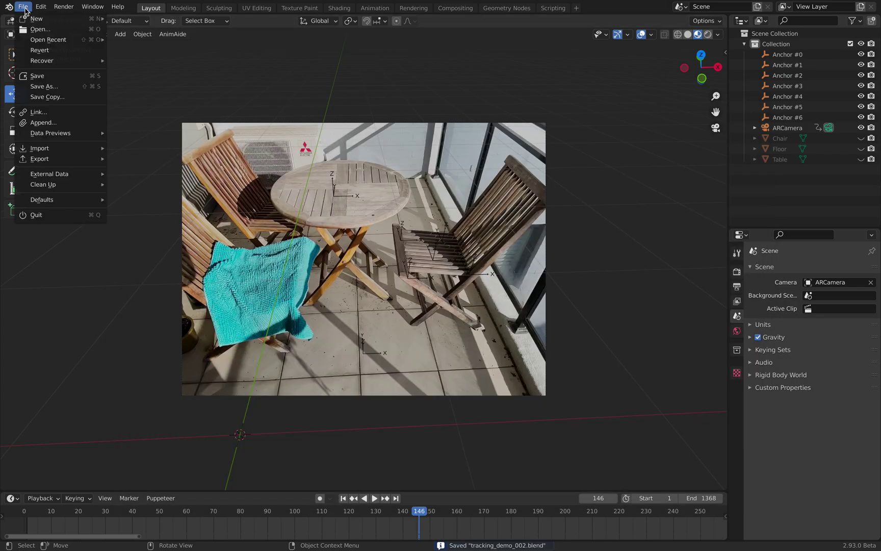
click(40, 76)
click(24, 7)
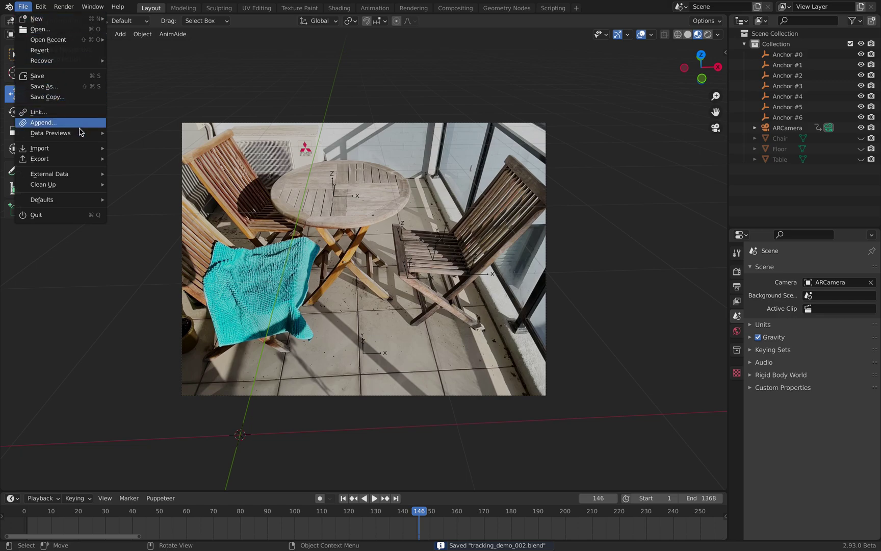
mouse_move(76, 153)
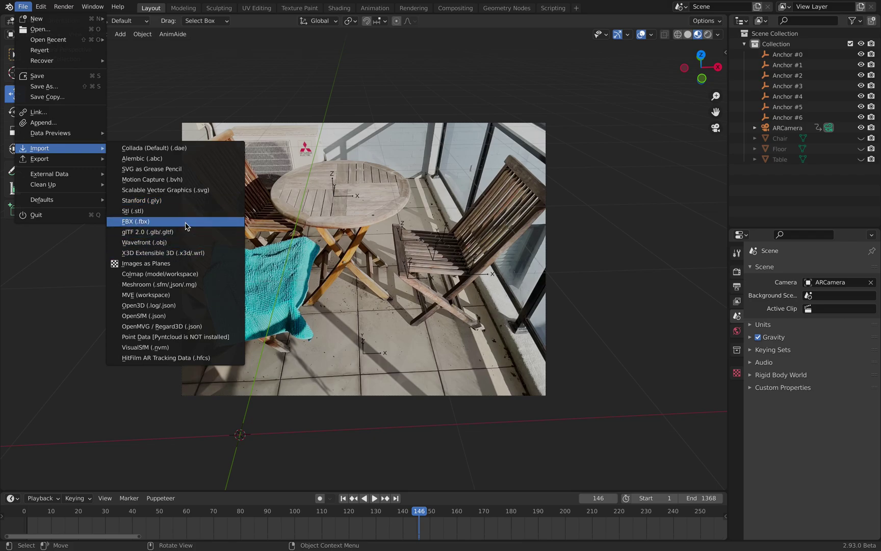
key(Escape)
Import the face-capture FBX file from the Downloads folder into the scene
key(ctrl+Left)
drag(298, 200, 527, 260)
key(ctrl+Right)
key(ctrl+Left)
key(ctrl+Right)
click(325, 135)
double_click(325, 135)
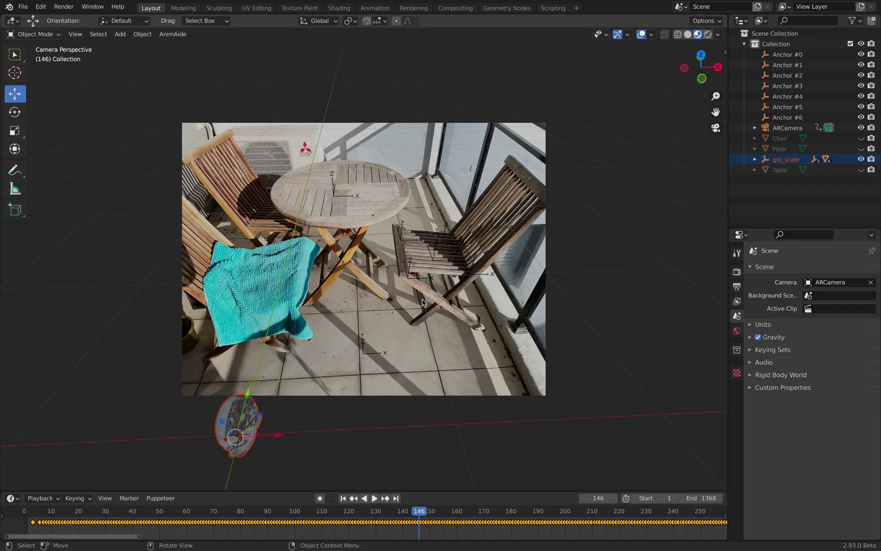
Scale grp_scale up about 1.32× so the head sits on the table
click(788, 160)
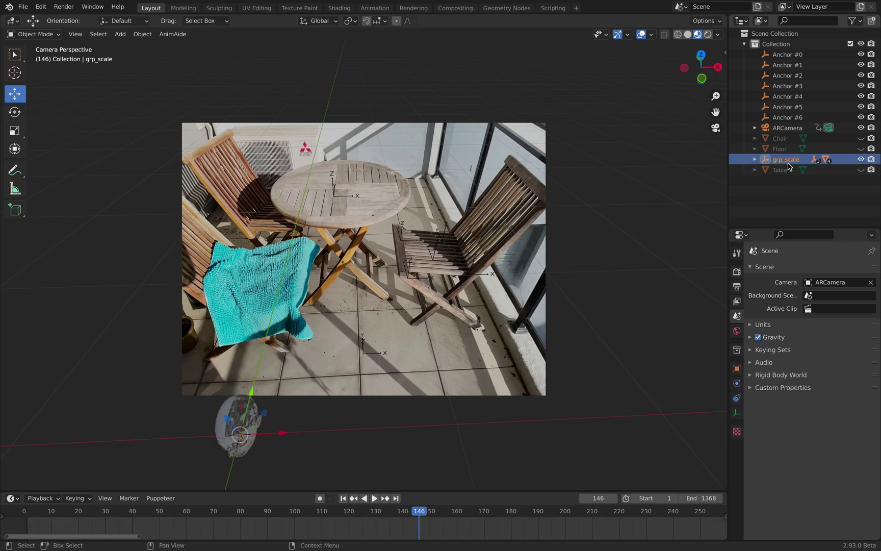
key(s)
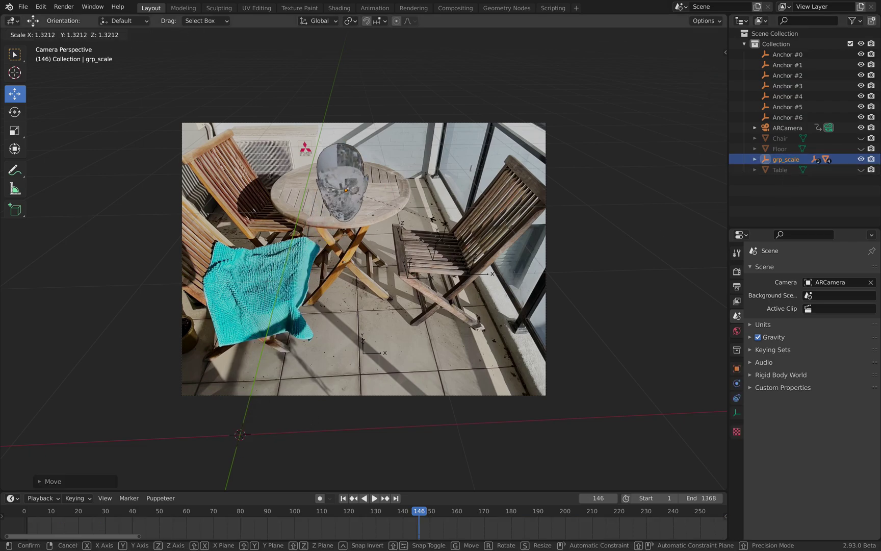
click(434, 236)
Select the head mesh by type, turn off Normals > Auto Smooth, and reselect grp_scale
click(161, 90)
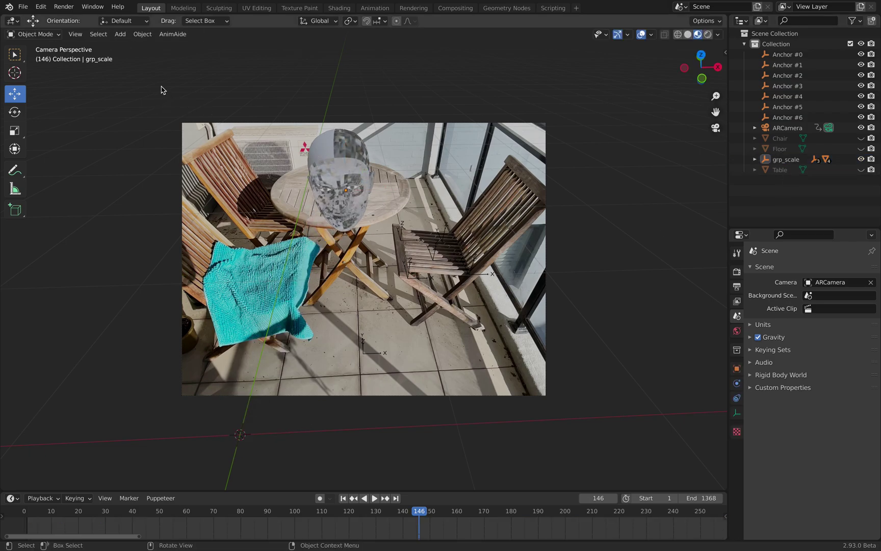
click(99, 34)
mouse_move(135, 112)
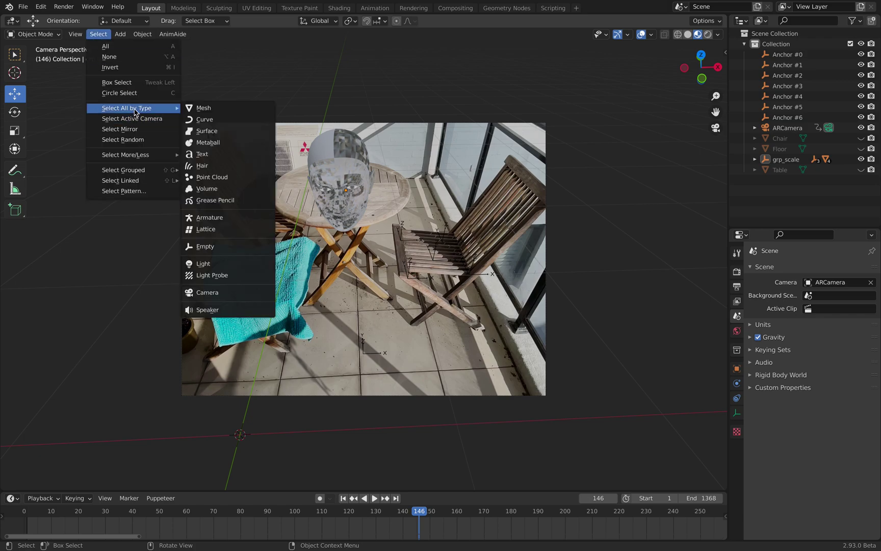
click(229, 112)
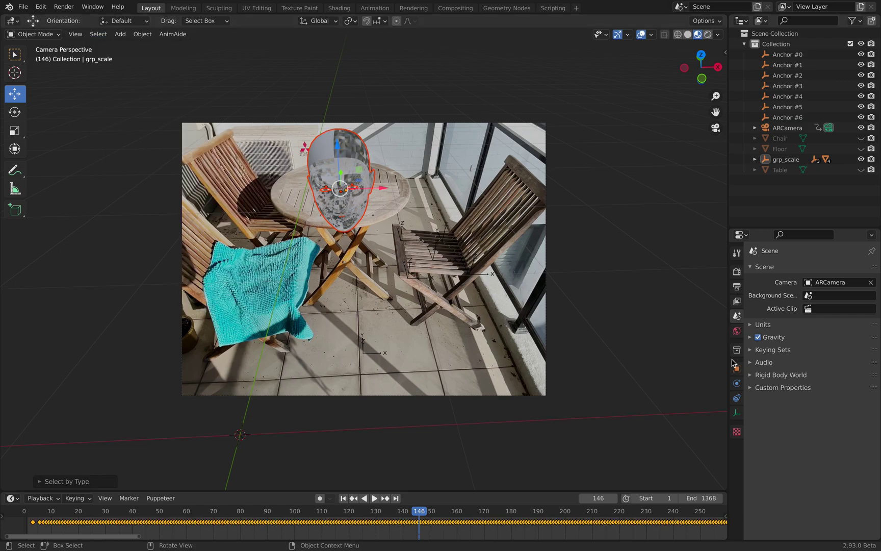
click(374, 160)
click(737, 442)
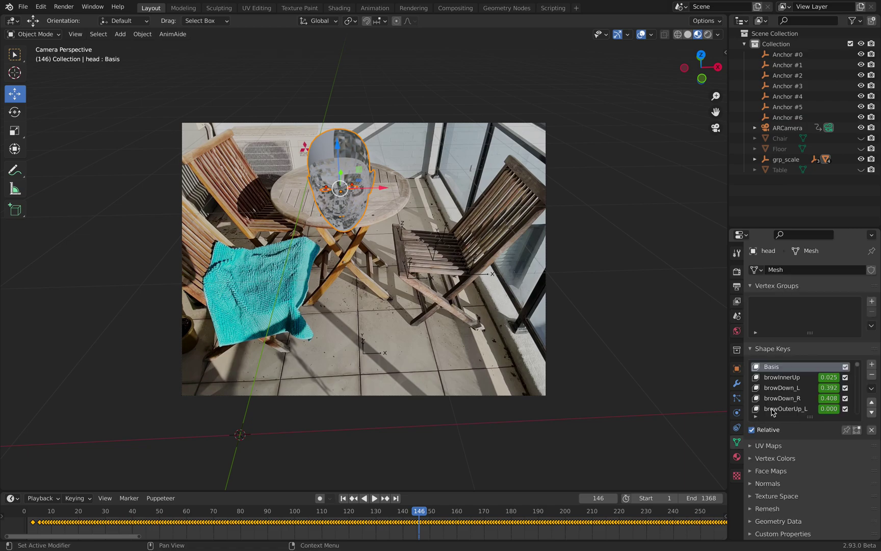
click(769, 483)
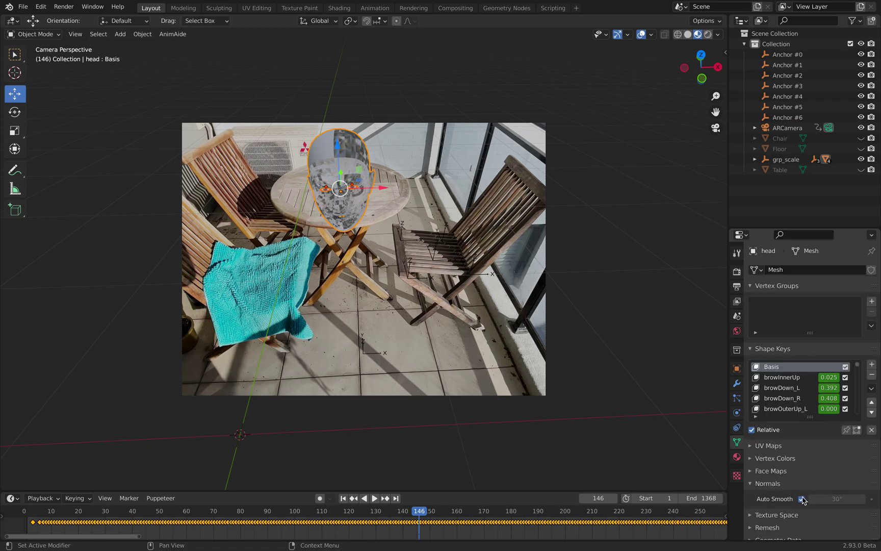
click(802, 499)
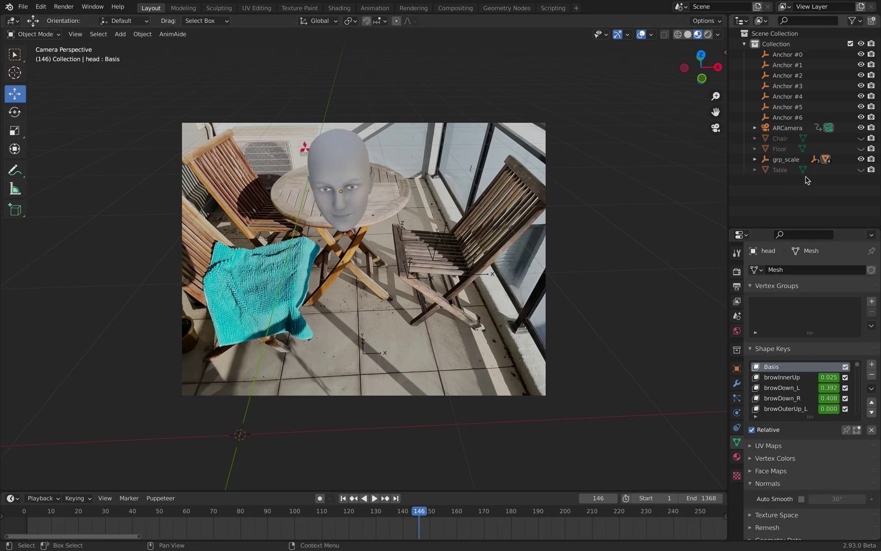
click(790, 162)
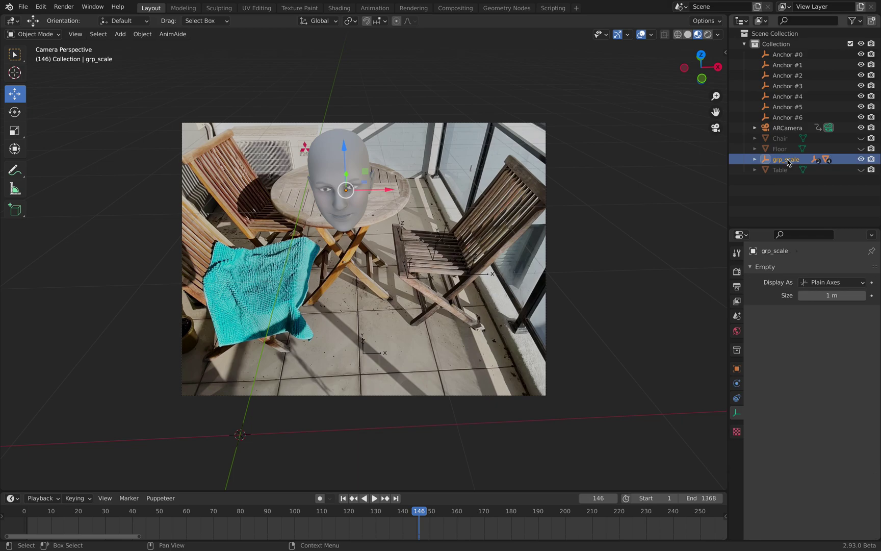
click(702, 79)
Move grp_scale and check its placement by playing through the tracked camera
key(g)
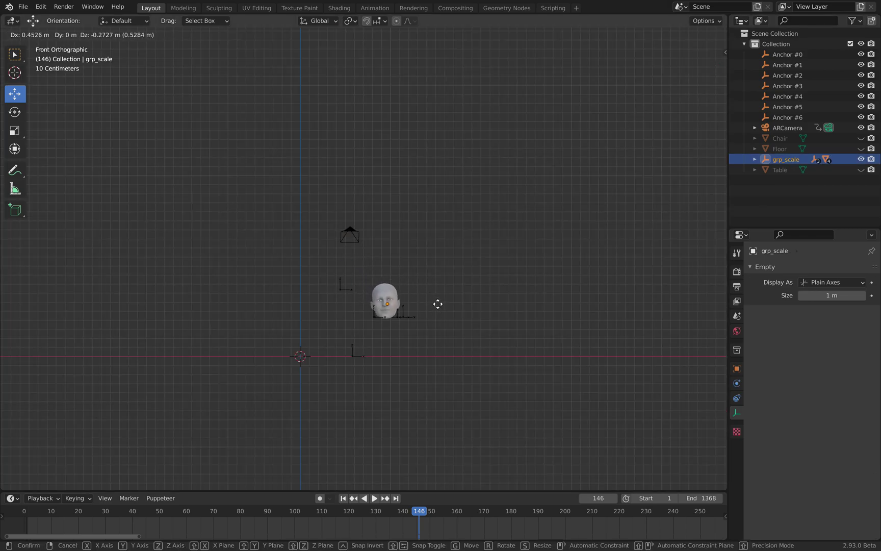
click(438, 304)
middle_drag(497, 305, 491, 318)
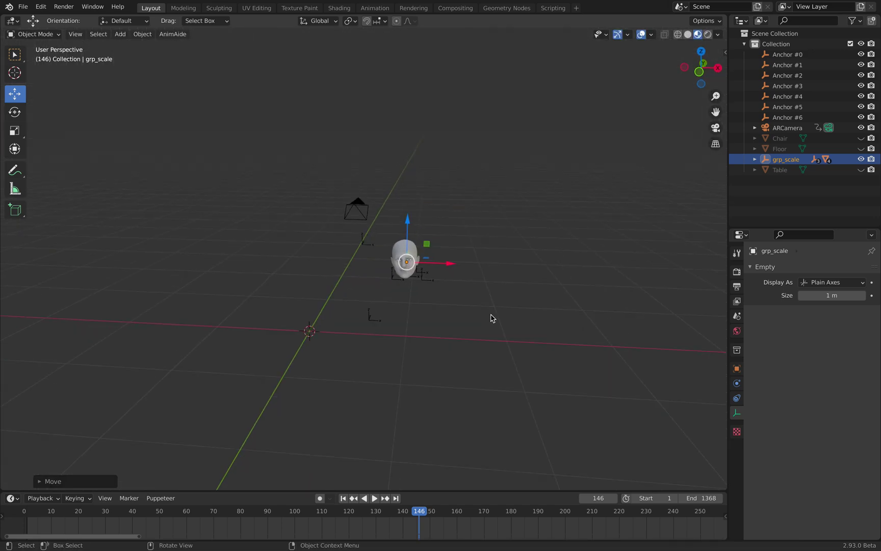
click(713, 126)
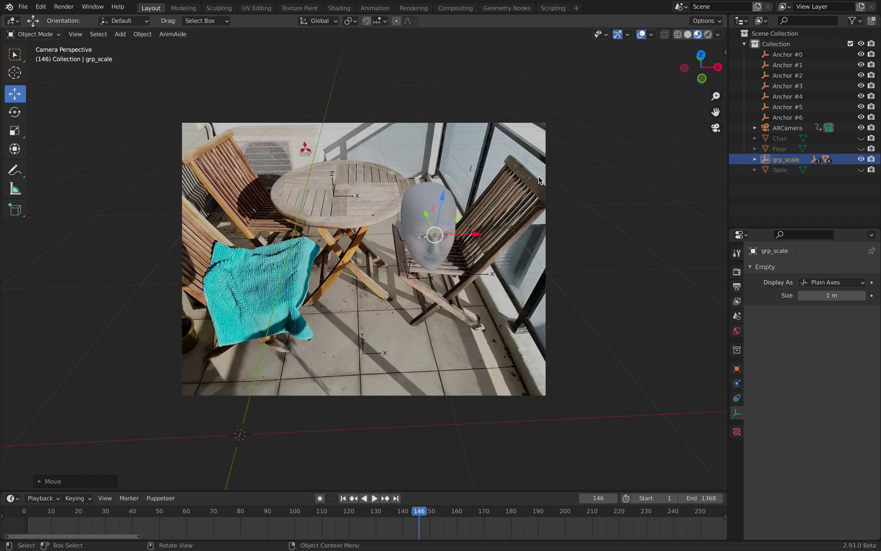
key(space)
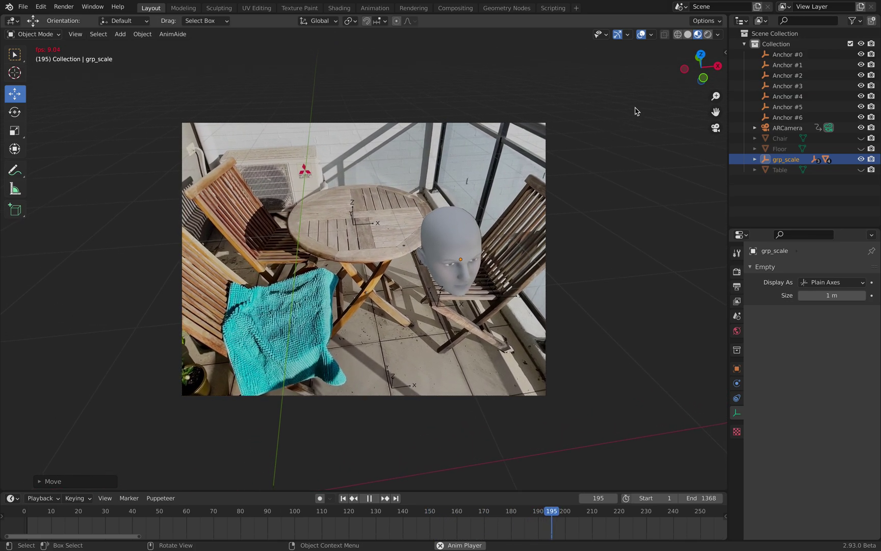
key(space)
Move grp_scale again from front view to roughly X 0.52, Y 0.69, Z 0.90 m
click(699, 81)
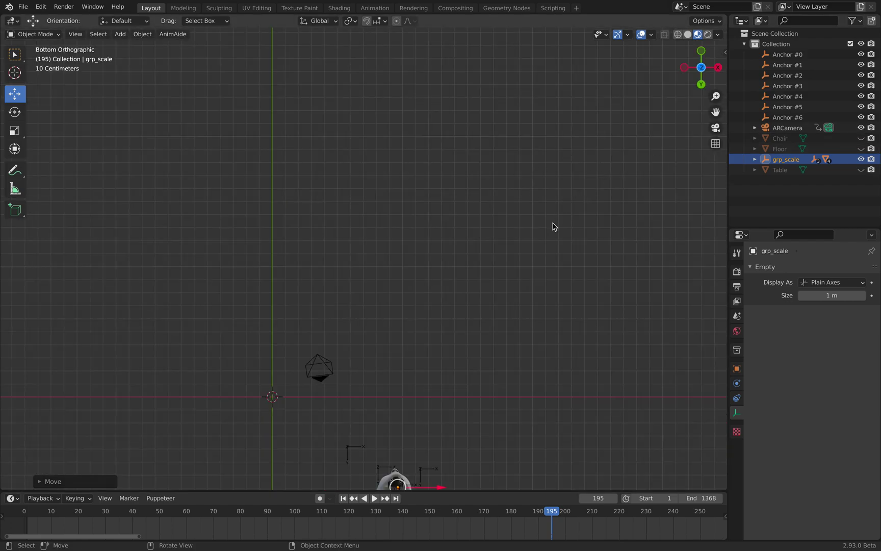
shift+middle_drag(517, 296, 527, 157)
click(701, 52)
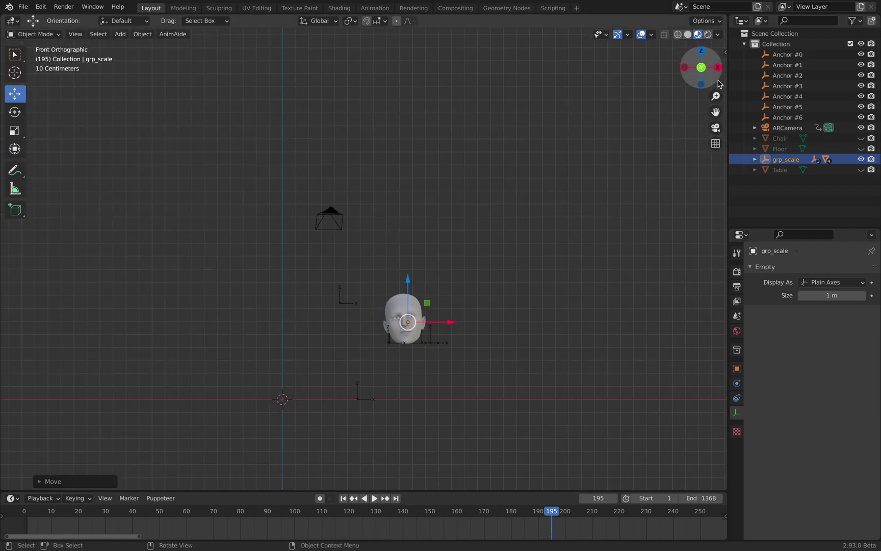
key(g)
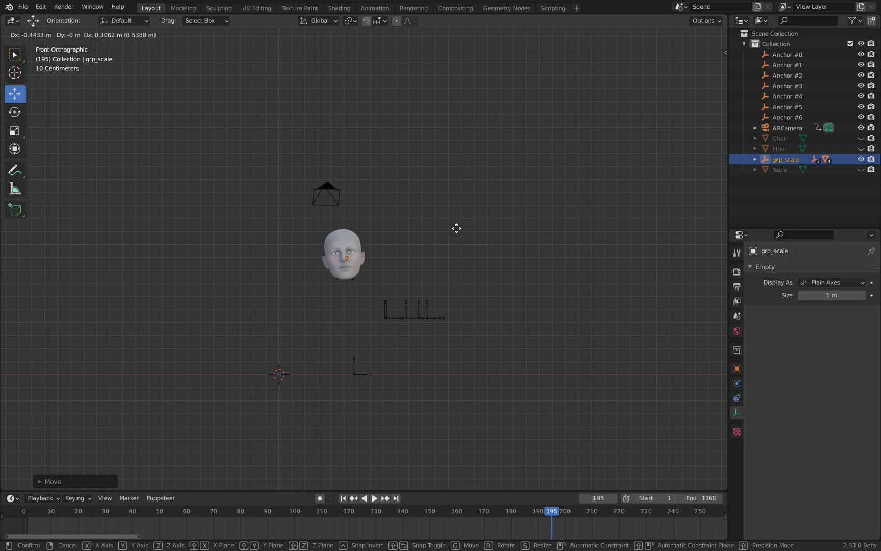
click(457, 228)
middle_drag(459, 236, 457, 252)
scroll(510, 234, up, 4)
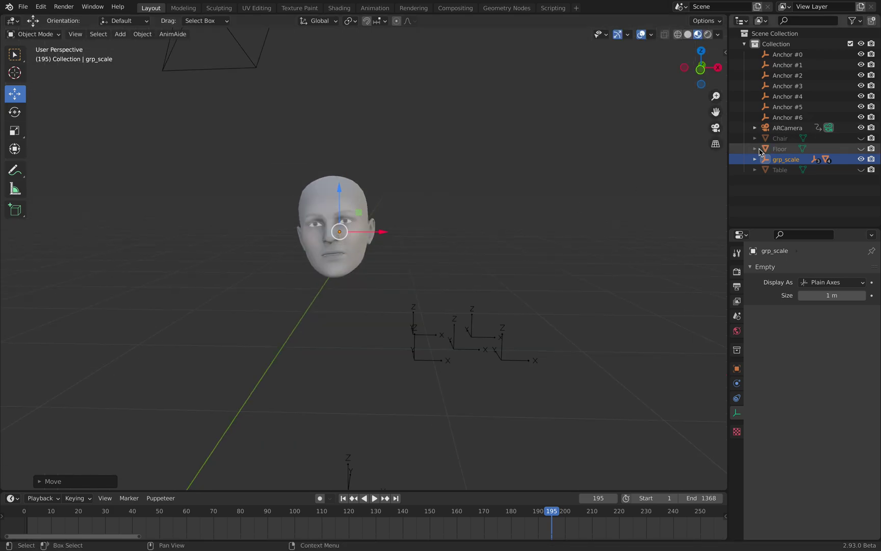
Show the N sidebar transform values and select grp_transform under grp_scale
click(755, 149)
click(725, 51)
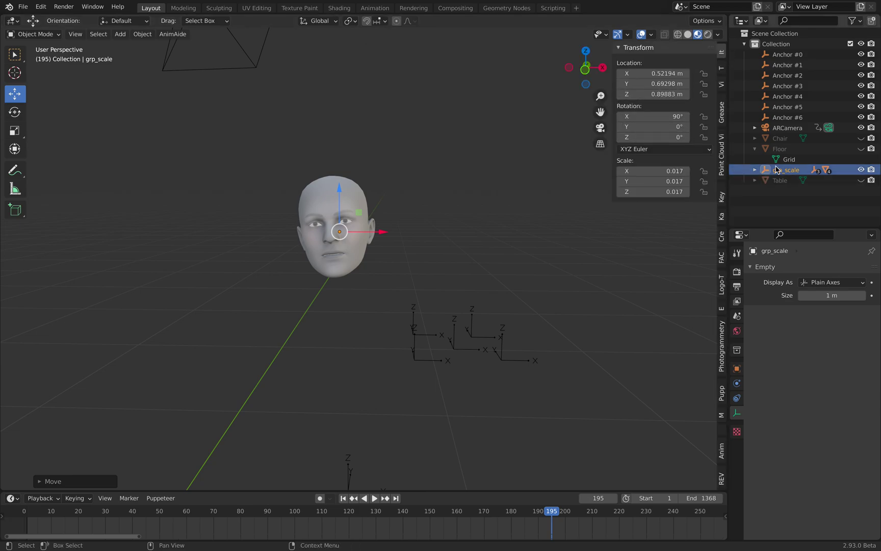
click(754, 170)
click(775, 181)
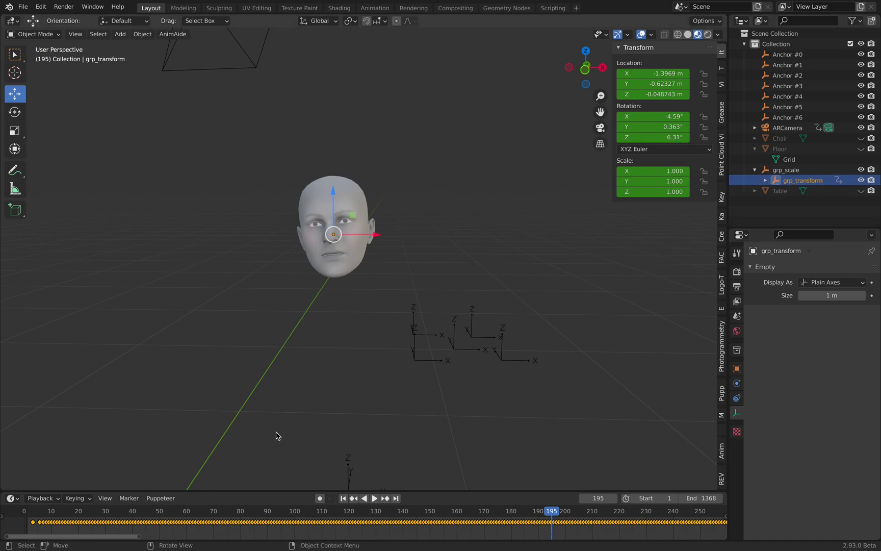
Clear grp_transform's rotation keyframes and set its rotation to 0 on all axes
click(287, 513)
key(space)
key(space)
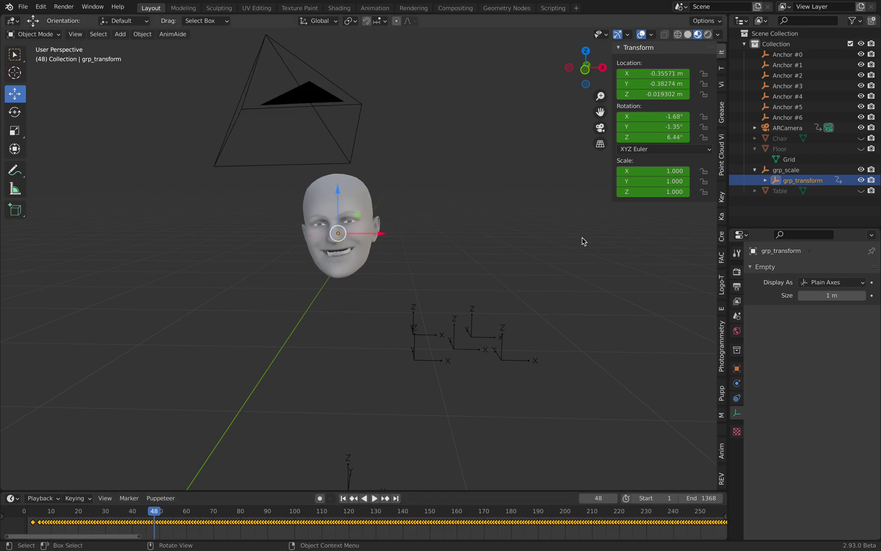
right_click(664, 132)
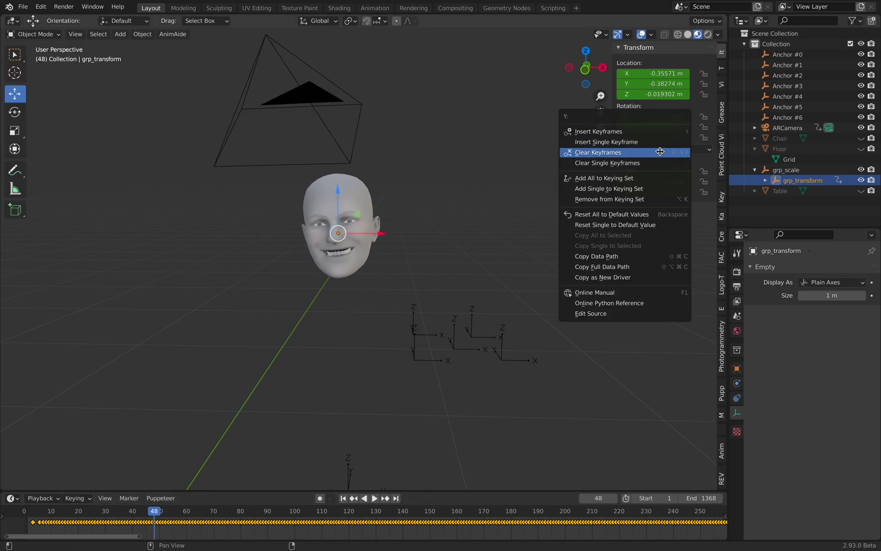
click(663, 149)
text(0)
key(Return)
Clear grp_transform's location keyframes and set Location X, Y, Z to 0
click(526, 195)
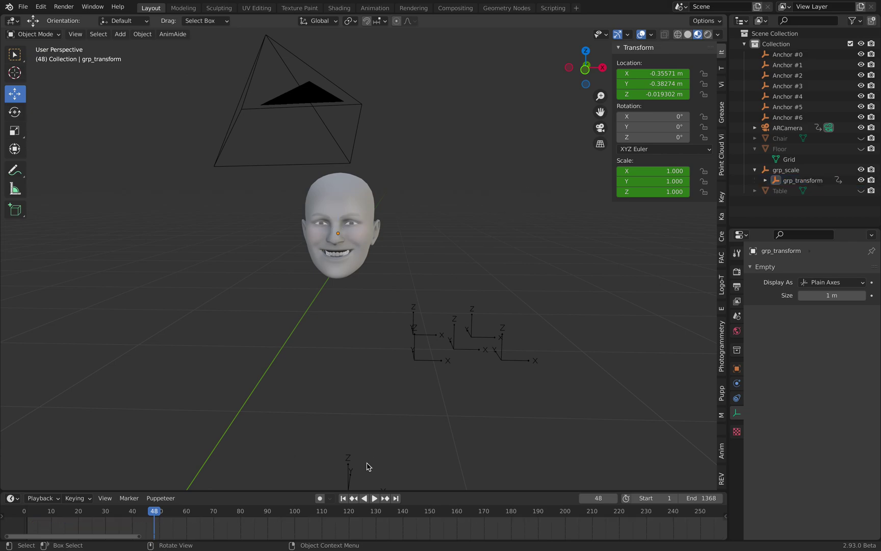
key(space)
key(space)
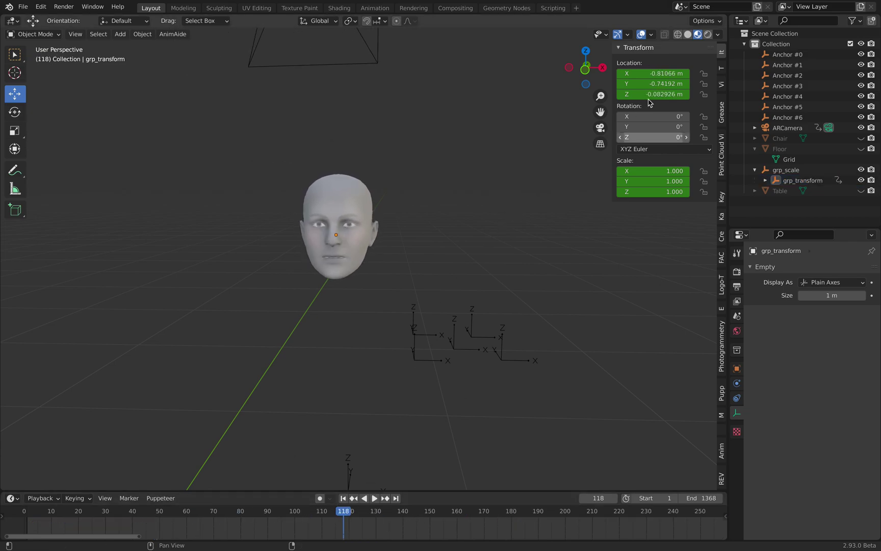
right_click(648, 83)
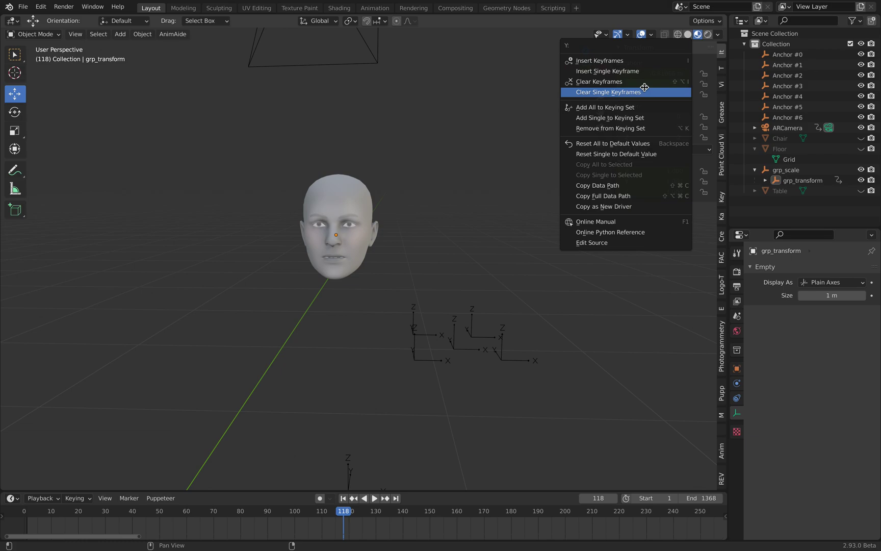
click(643, 82)
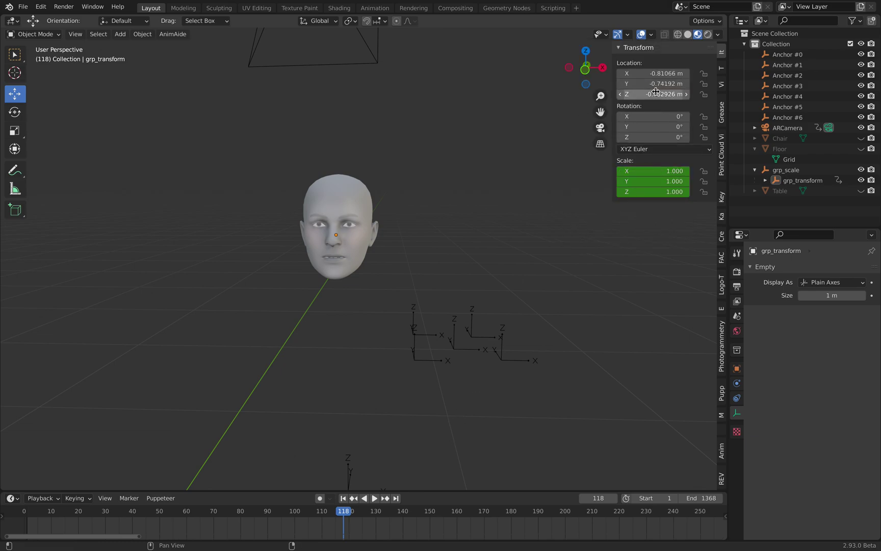
drag(655, 94, 657, 72)
text(0)
key(Return)
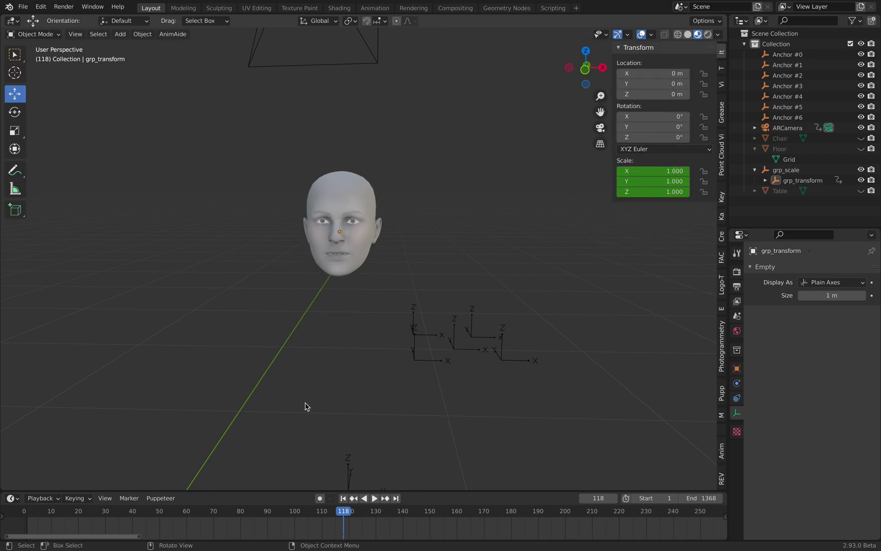
Scrub the expressions, then play them back through the tracked AR camera
drag(299, 509, 495, 510)
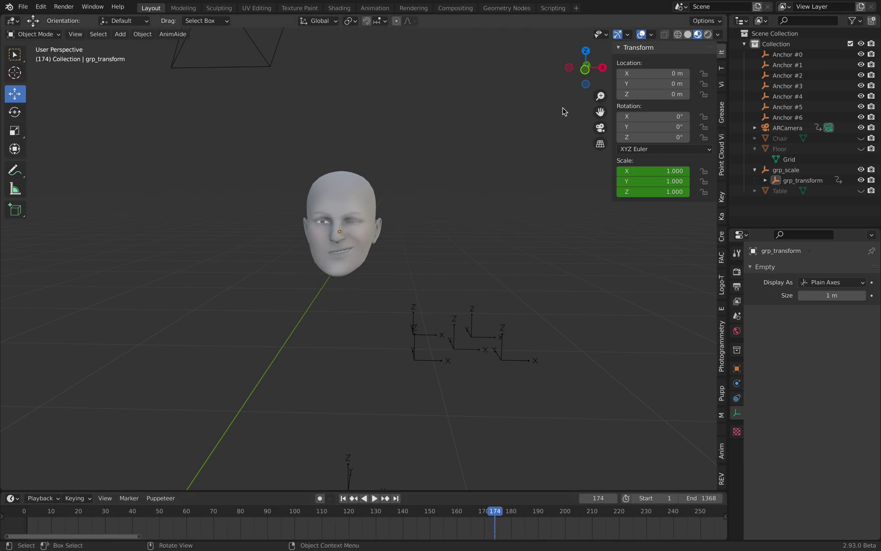
click(600, 128)
key(space)
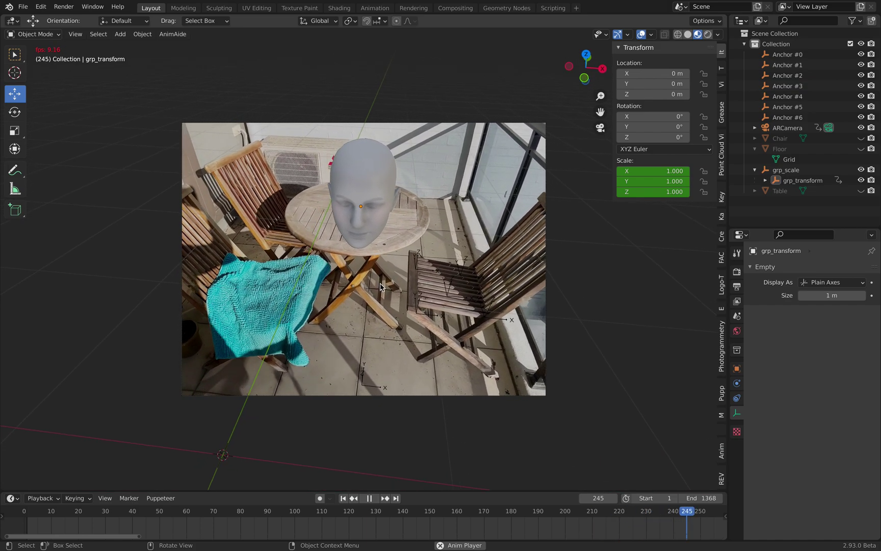
scroll(454, 526, down, 4)
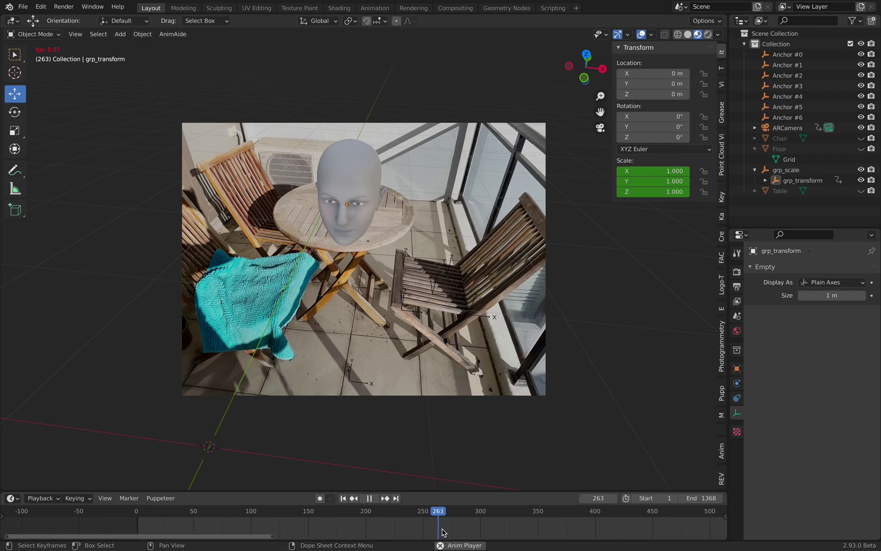
scroll(453, 526, down, 1)
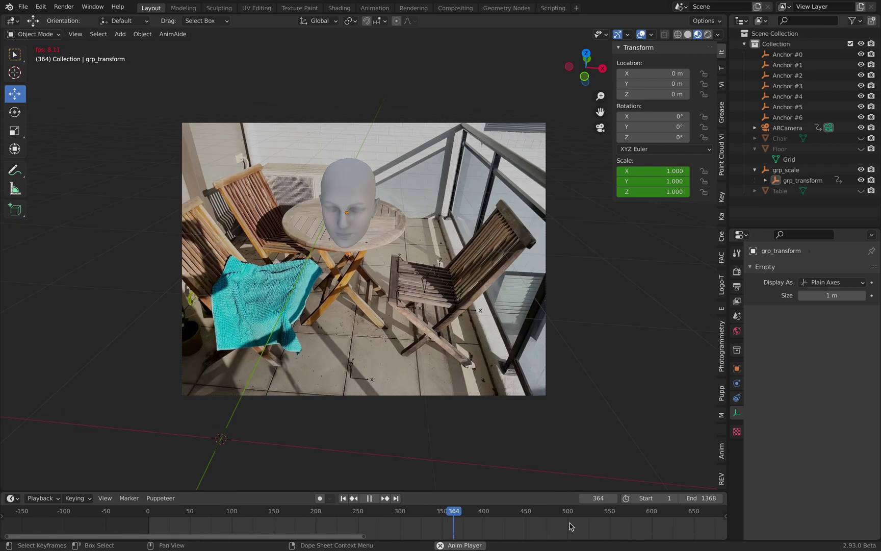
click(546, 529)
scroll(548, 529, down, 4)
drag(503, 511, 570, 509)
click(223, 516)
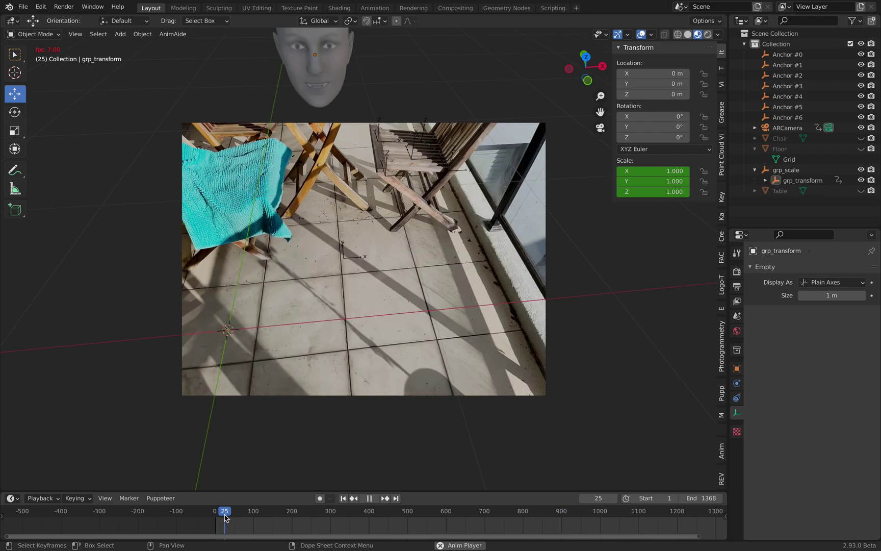
click(274, 513)
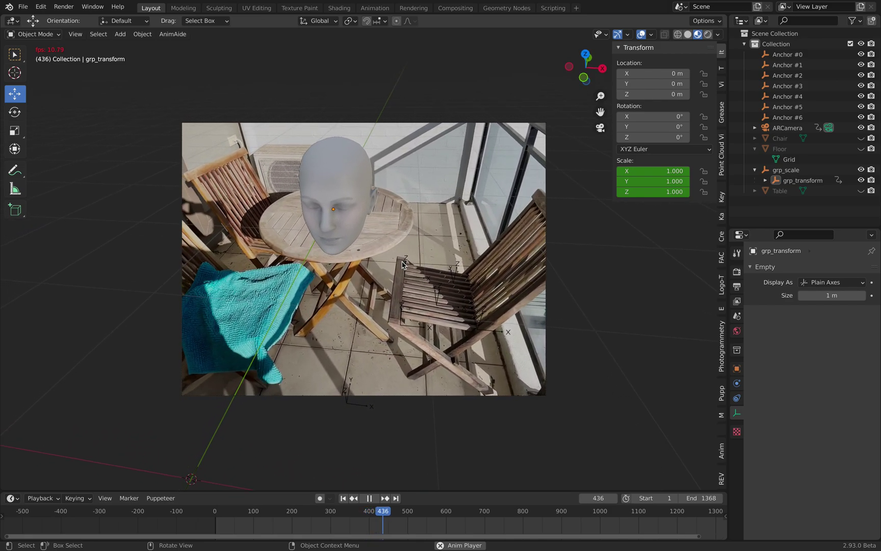
Review frames roughly 285–1068 on the timeline, stopping playback at frame 342
scroll(422, 518, down, 2)
middle_drag(423, 518, 419, 520)
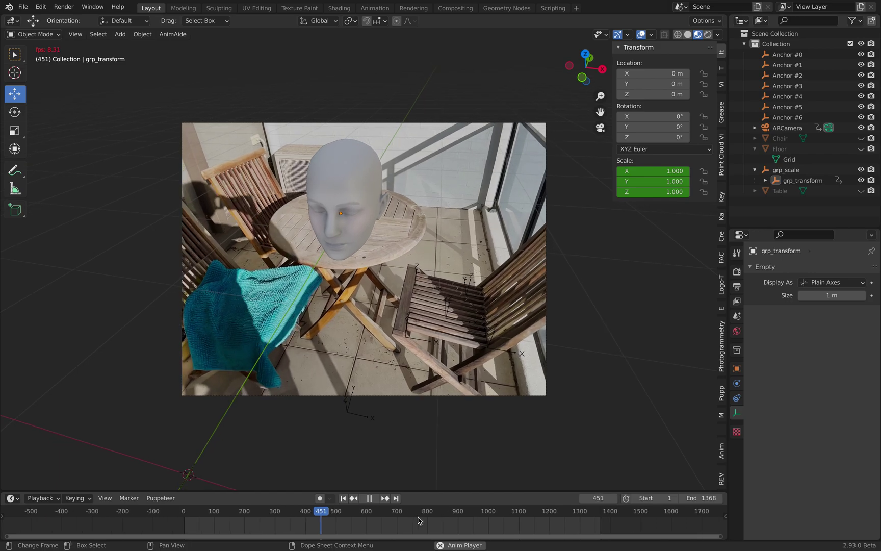
scroll(418, 519, up, 2)
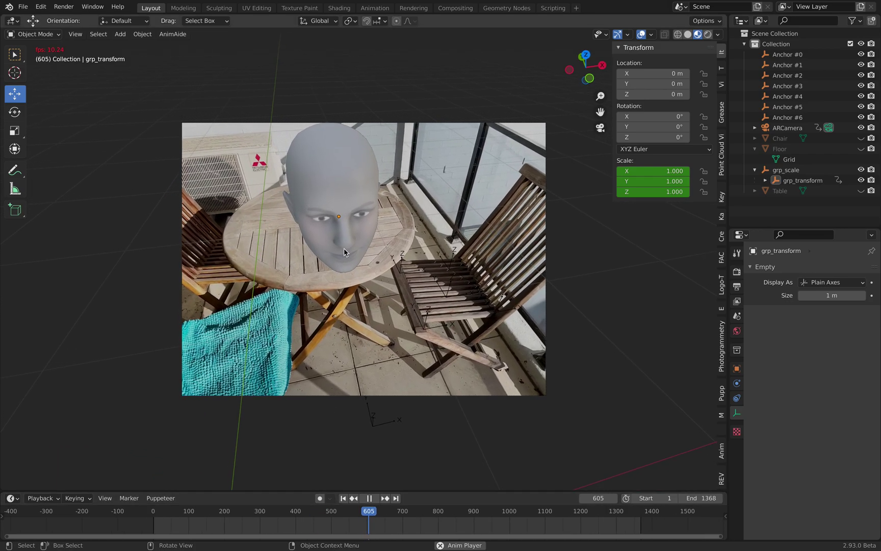
drag(378, 513, 282, 518)
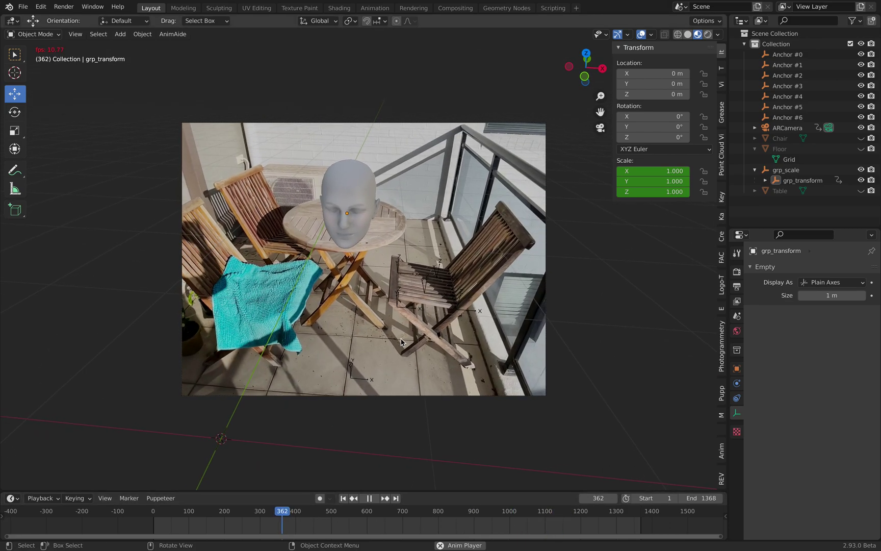
click(534, 515)
drag(558, 512, 343, 515)
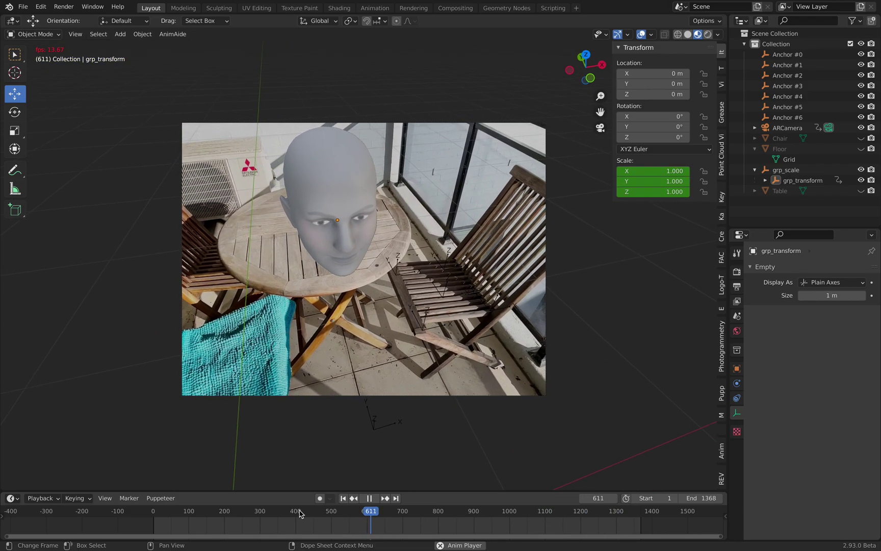
click(256, 511)
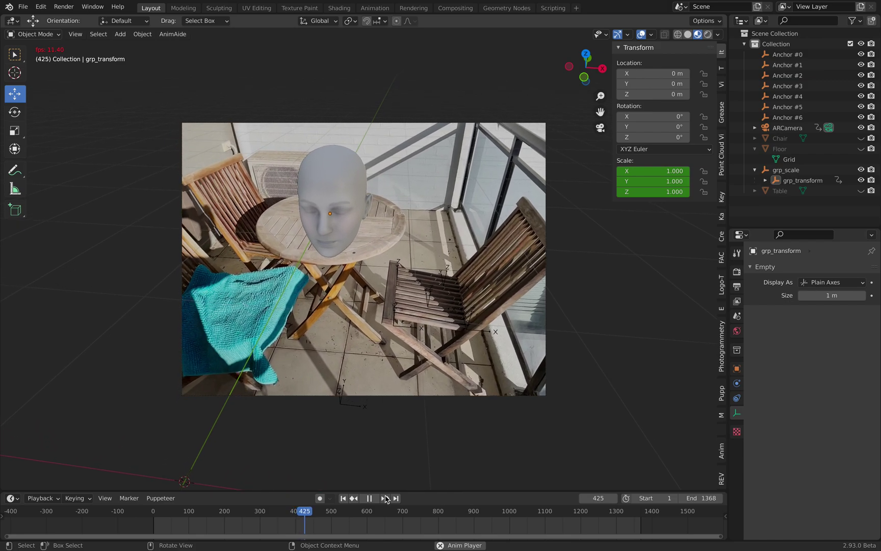
click(389, 511)
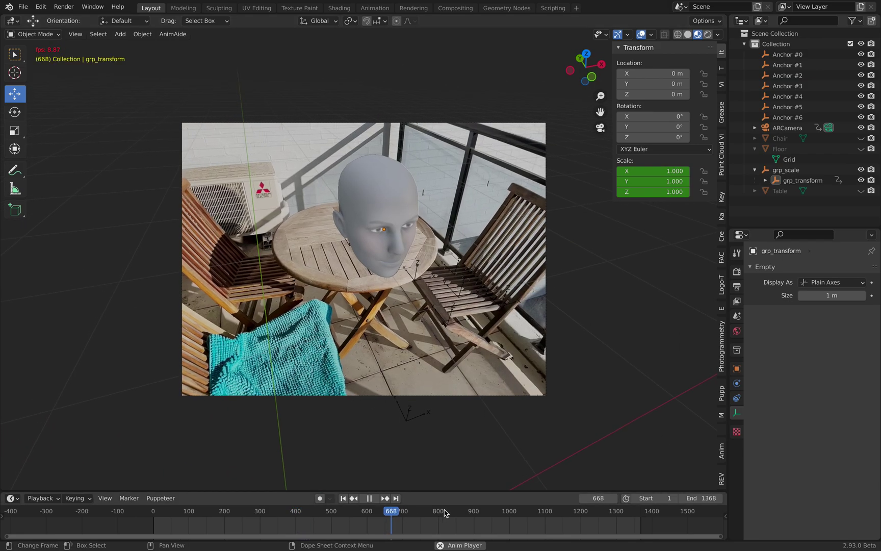
click(437, 512)
click(504, 513)
drag(574, 514, 184, 516)
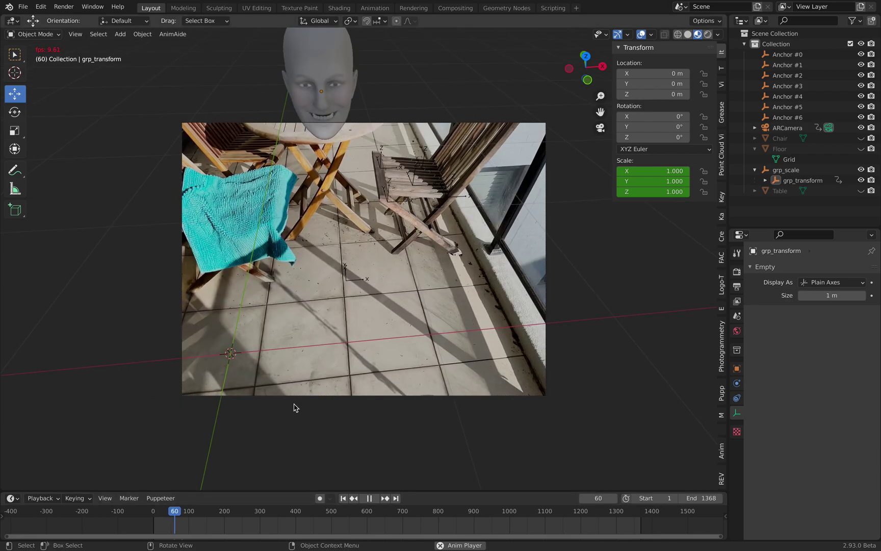
click(265, 516)
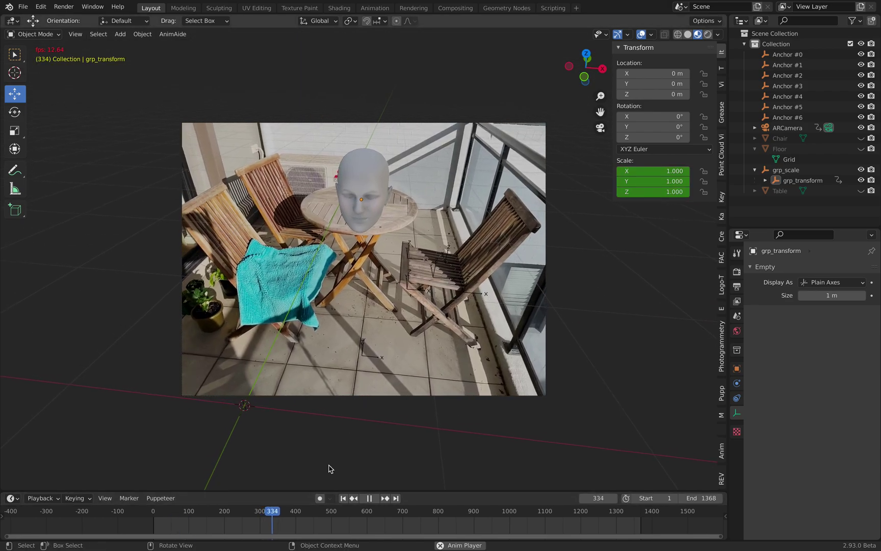
click(271, 516)
key(space)
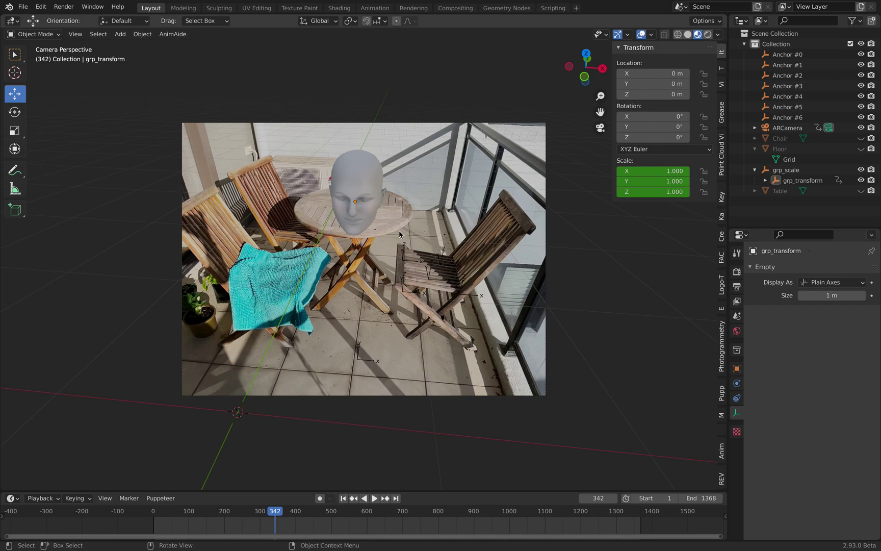
Start and stop playback while checking frames around 516 and 876
key(space)
mouse_move(327, 512)
mouse_down()
mouse_move(463, 513)
mouse_move(339, 513)
mouse_up()
key(space)
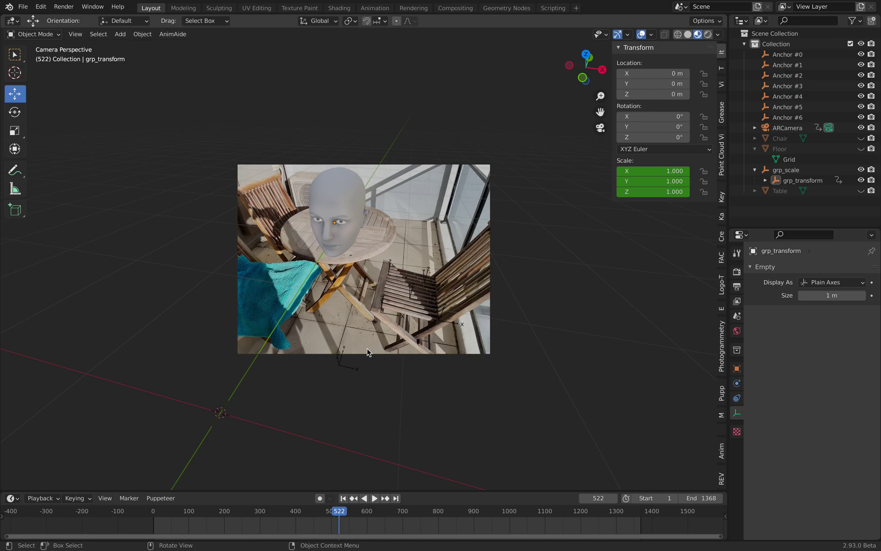
key(space)
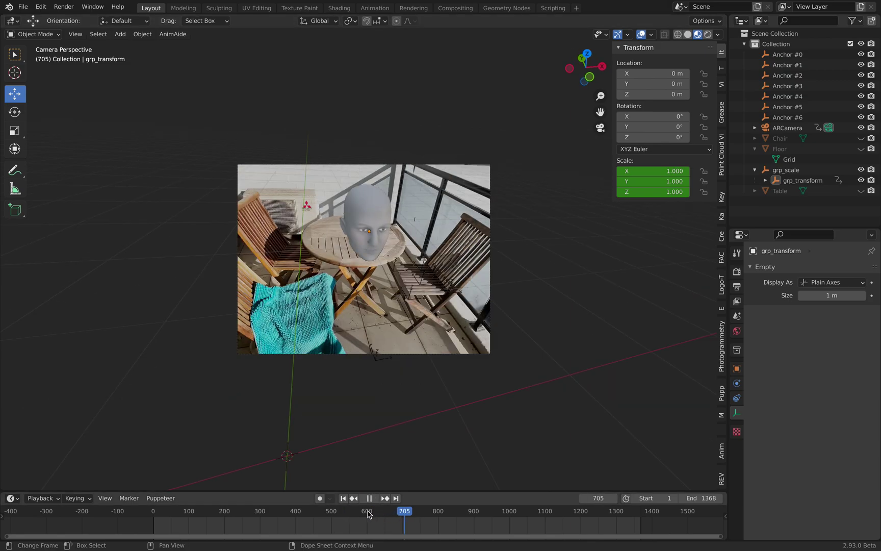
click(337, 510)
key(space)
scroll(230, 191, down, 2)
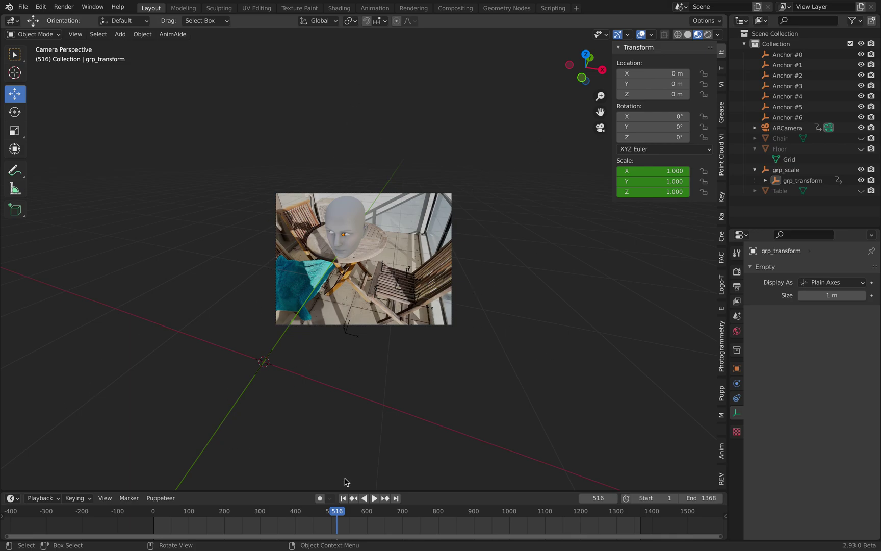
key(space)
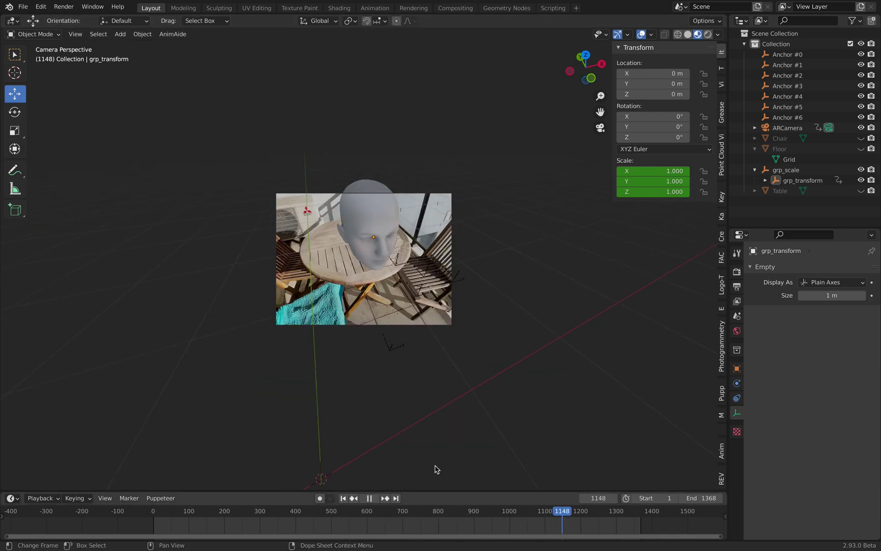
key(space)
scroll(403, 364, up, 4)
Orbit and zoom out of the camera view to see head, ARCamera and anchors
middle_drag(428, 315, 438, 242)
scroll(414, 312, down, 10)
scroll(407, 276, up, 2)
scroll(429, 257, up, 4)
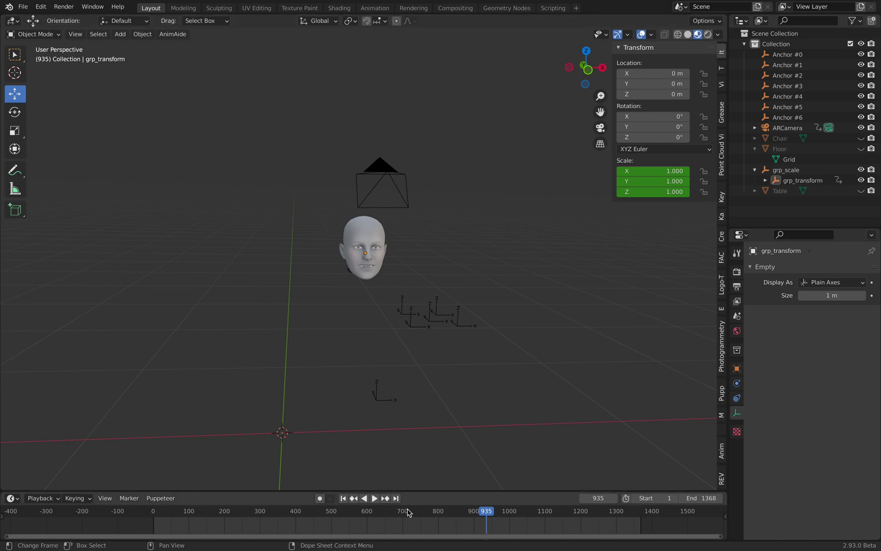
key(space)
click(437, 511)
Stop playback, return to the AR camera view, and scrub to frame 824
click(532, 511)
click(366, 514)
click(231, 507)
click(304, 510)
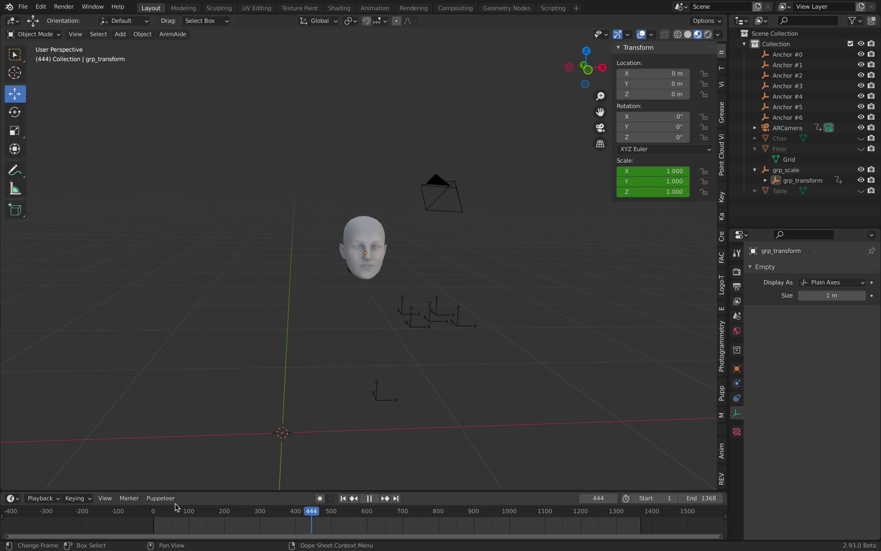
click(177, 510)
key(space)
middle_drag(470, 248, 454, 259)
scroll(450, 262, up, 4)
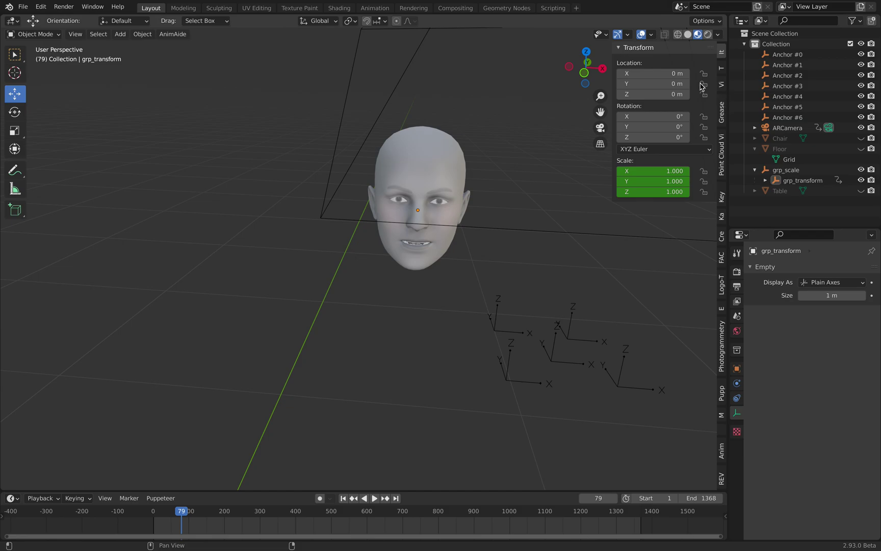
click(600, 128)
drag(332, 516, 446, 513)
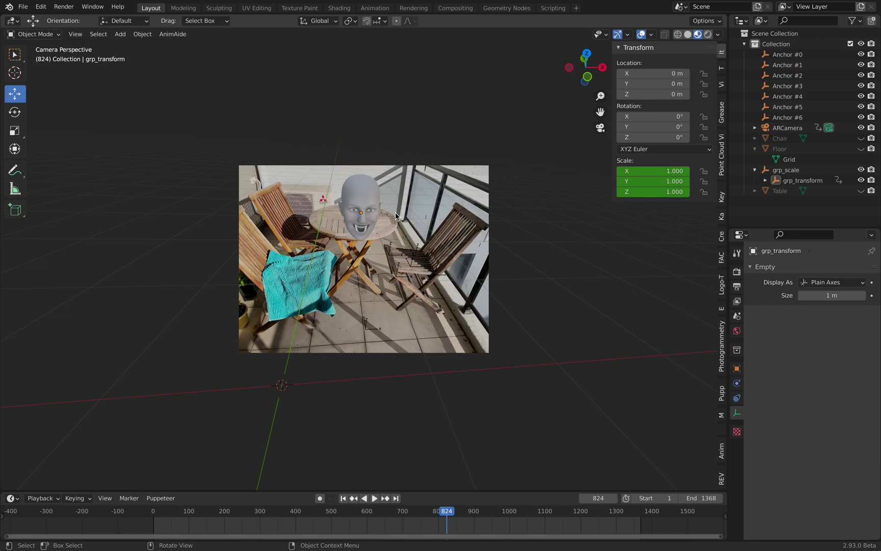
Scrub to frame 742, stop playback, and save tracking_demo_002.blend
scroll(396, 217, up, 2)
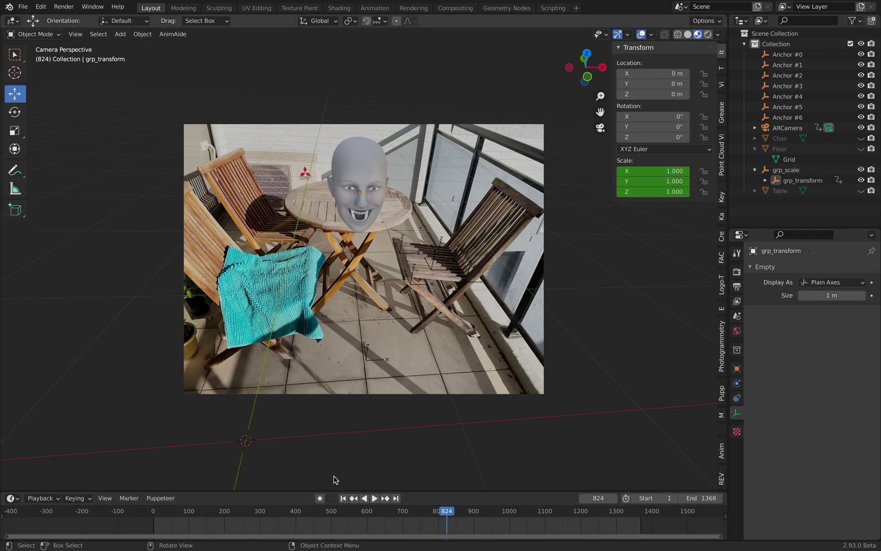
drag(303, 513, 276, 514)
key(space)
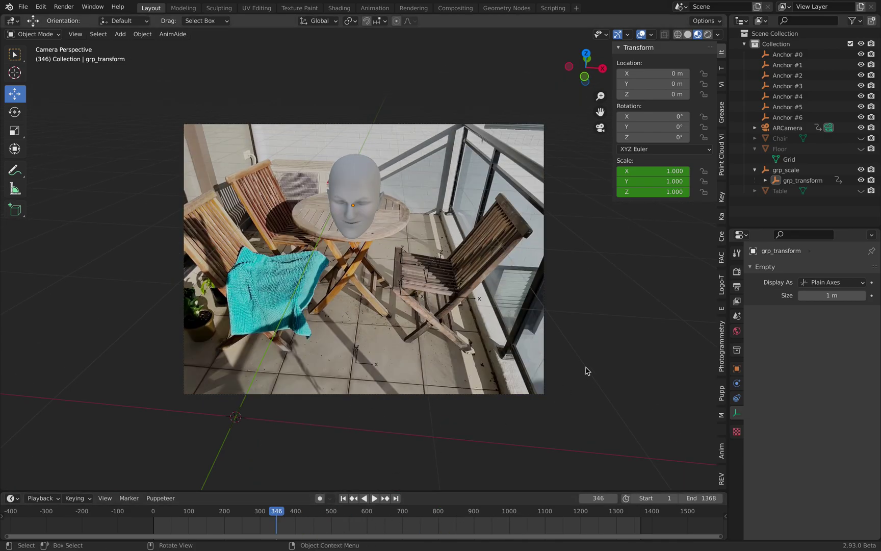
key(ctrl+s)
Replay and scrub the footage between frames 487 and 895, ending on frame 577
drag(363, 511, 394, 504)
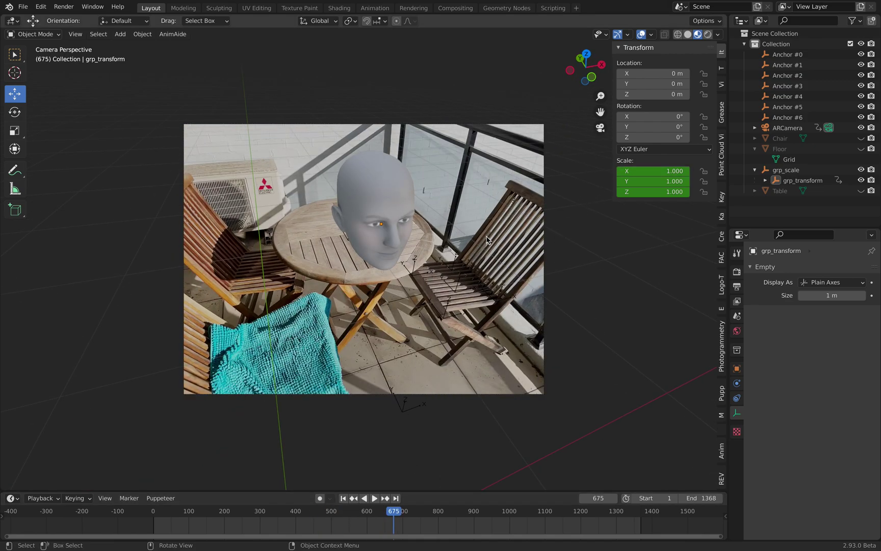
key(space)
click(472, 513)
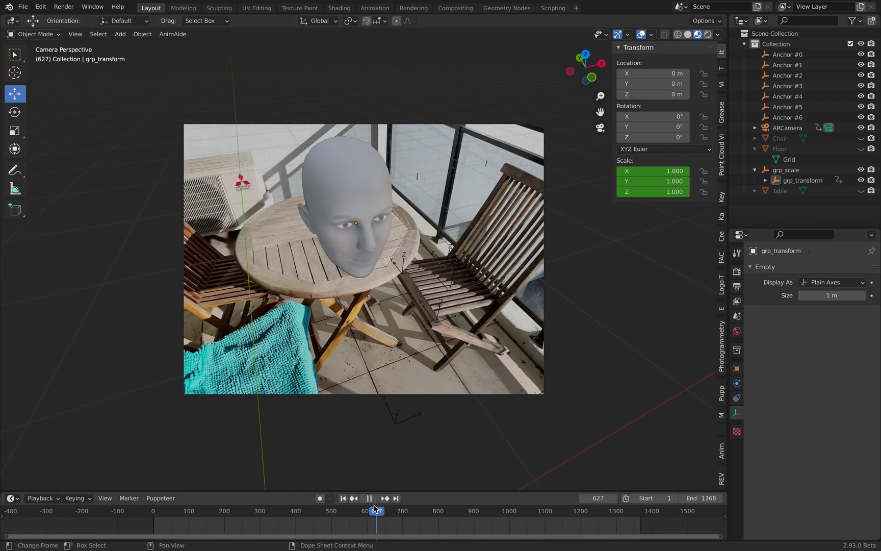
drag(533, 512, 222, 515)
key(space)
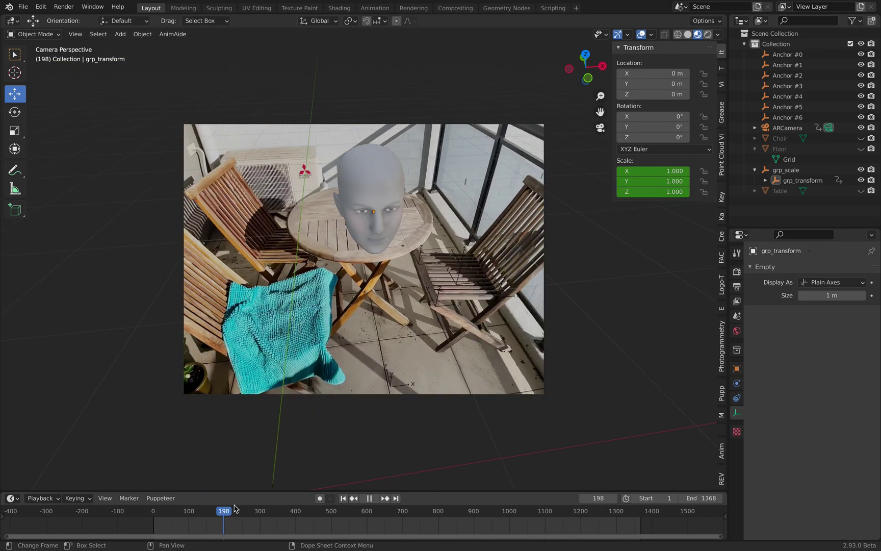
scroll(282, 525, up, 2)
drag(304, 513, 317, 514)
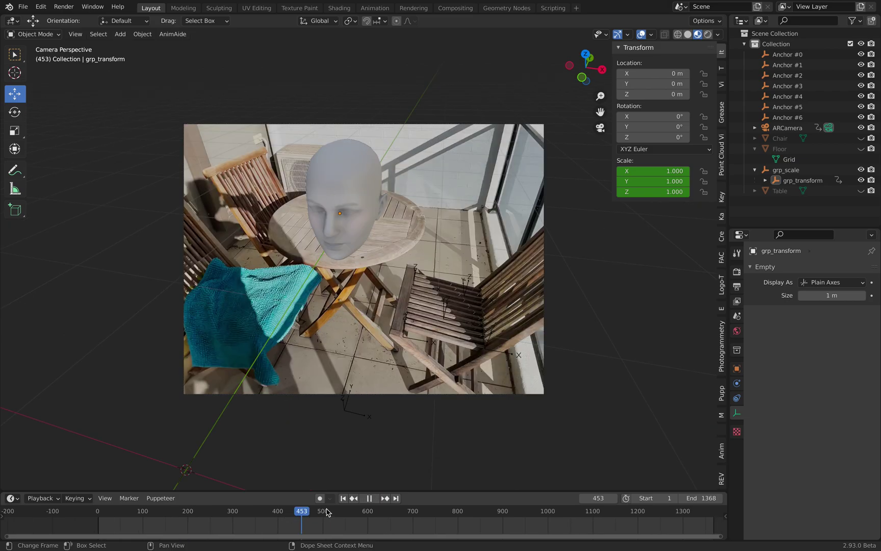
drag(484, 516, 357, 515)
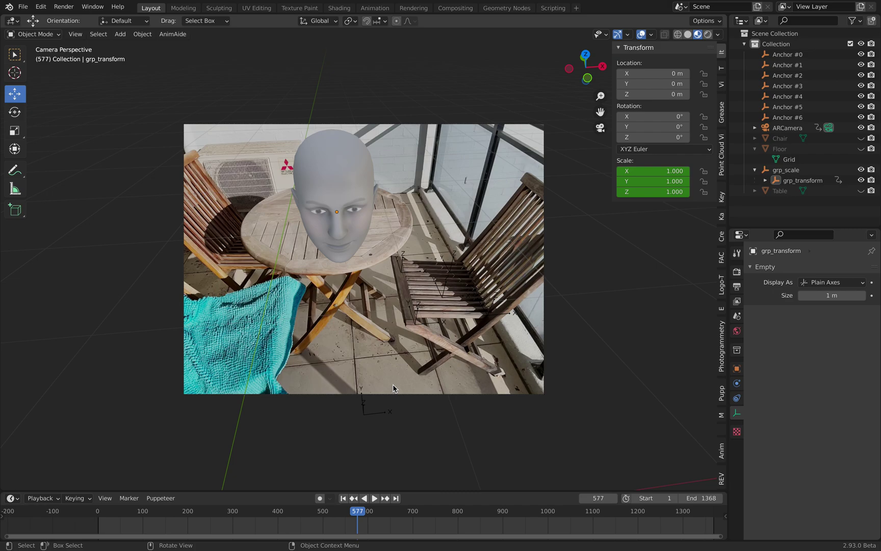